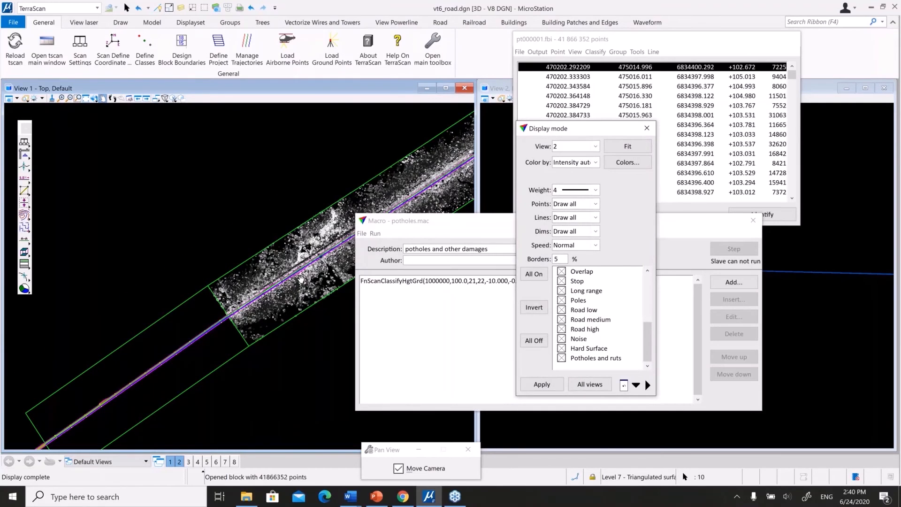
Examine the road surface, road lines and dark cracks in the intensity-colored point cloud of View 1
{"action": "scroll", "coordinate": [232, 253], "scroll_direction": "up", "scroll_amount": 2}
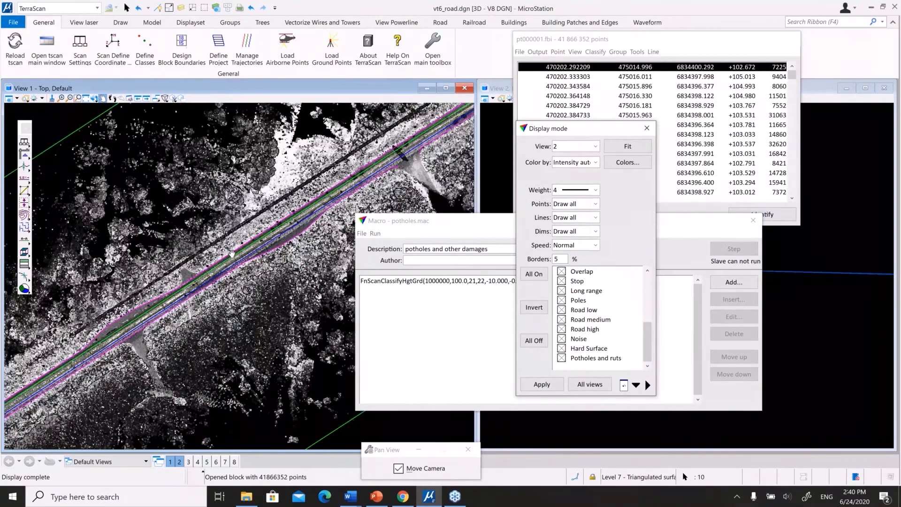
{"action": "scroll", "coordinate": [232, 253], "scroll_direction": "up", "scroll_amount": 3}
{"action": "scroll", "coordinate": [251, 274], "scroll_direction": "up", "scroll_amount": 3}
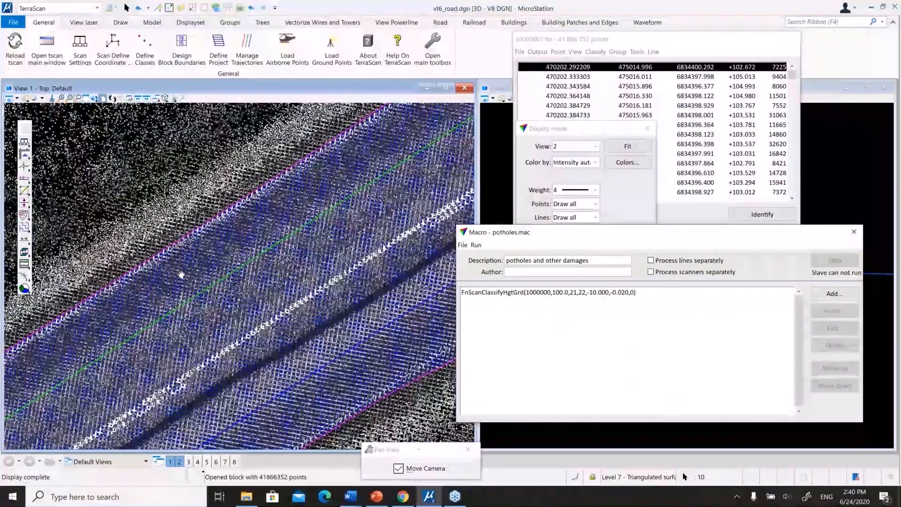
{"action": "scroll", "coordinate": [182, 275], "scroll_direction": "down", "scroll_amount": 2}
{"action": "left_click_drag", "start_coordinate": [181, 274], "coordinate": [118, 341]}
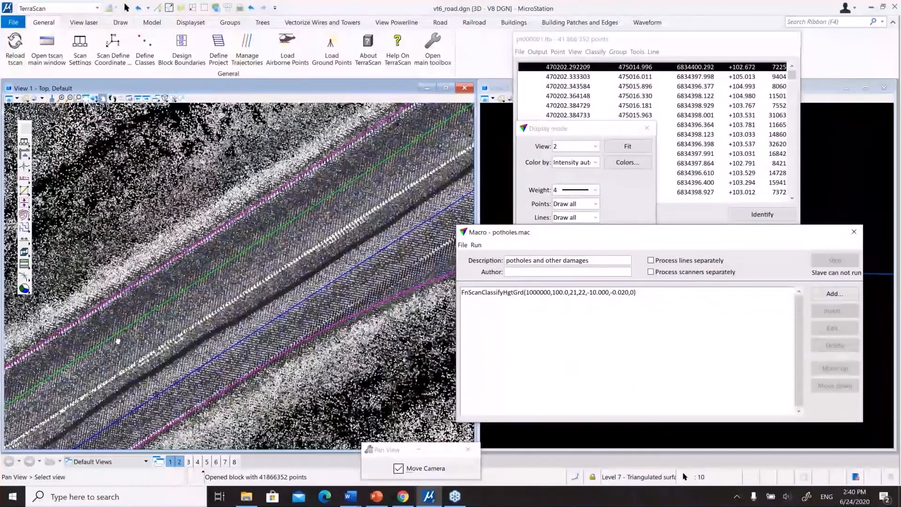
{"action": "scroll", "coordinate": [261, 252], "scroll_direction": "down", "scroll_amount": 2}
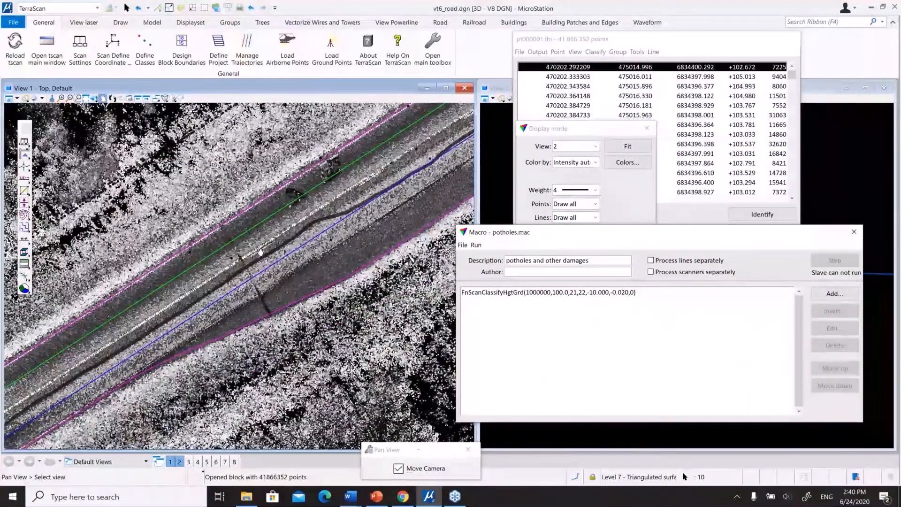
{"action": "scroll", "coordinate": [287, 283], "scroll_direction": "up", "scroll_amount": 2}
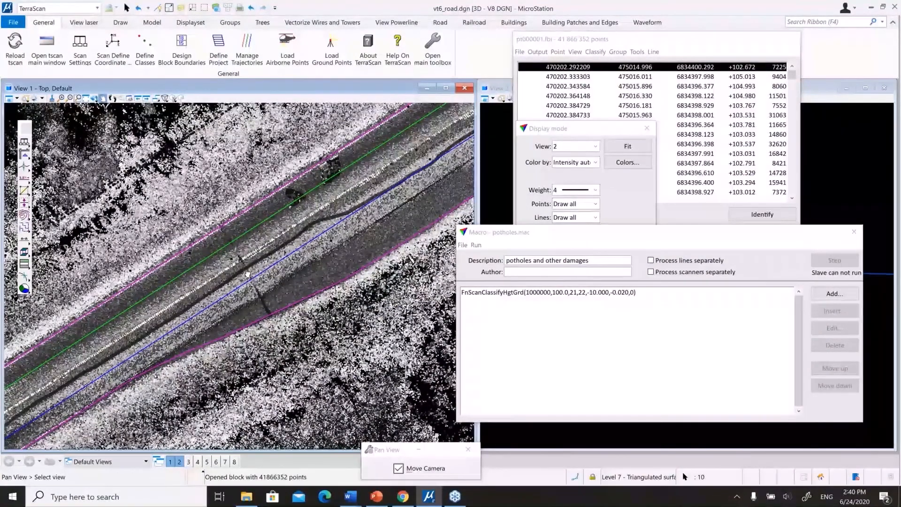
{"action": "scroll", "coordinate": [196, 349], "scroll_direction": "up", "scroll_amount": 3}
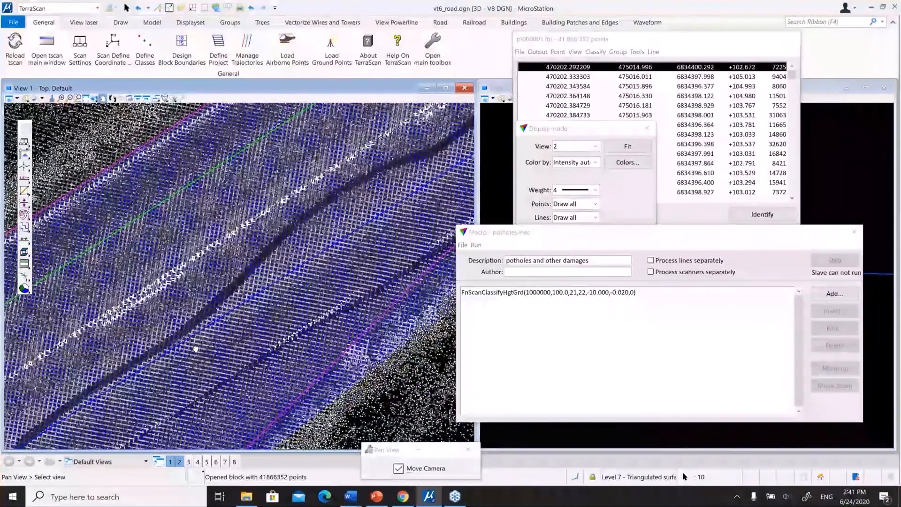
{"action": "left_click_drag", "start_coordinate": [196, 350], "coordinate": [184, 355]}
Hide the Intensity field in the loaded points list
{"action": "left_click_drag", "start_coordinate": [736, 36], "coordinate": [654, 63]}
{"action": "left_click", "coordinate": [490, 80]}
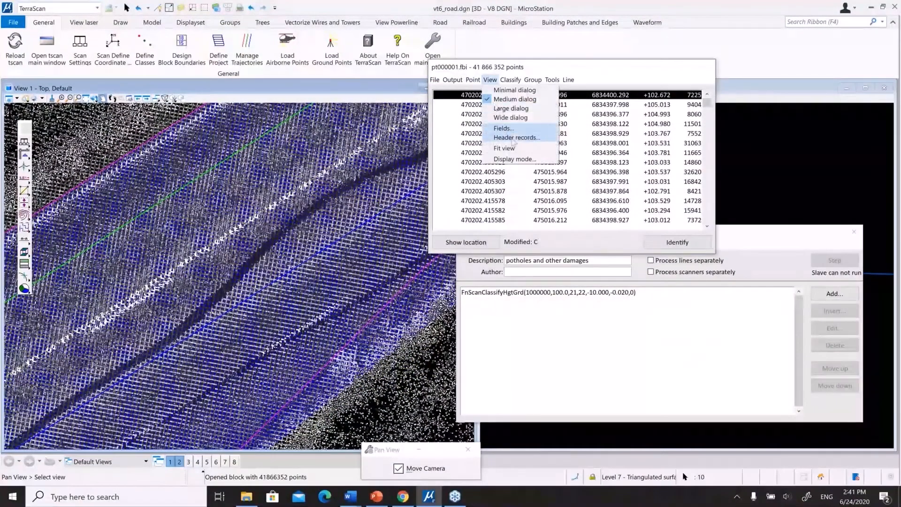
{"action": "left_click", "coordinate": [513, 130]}
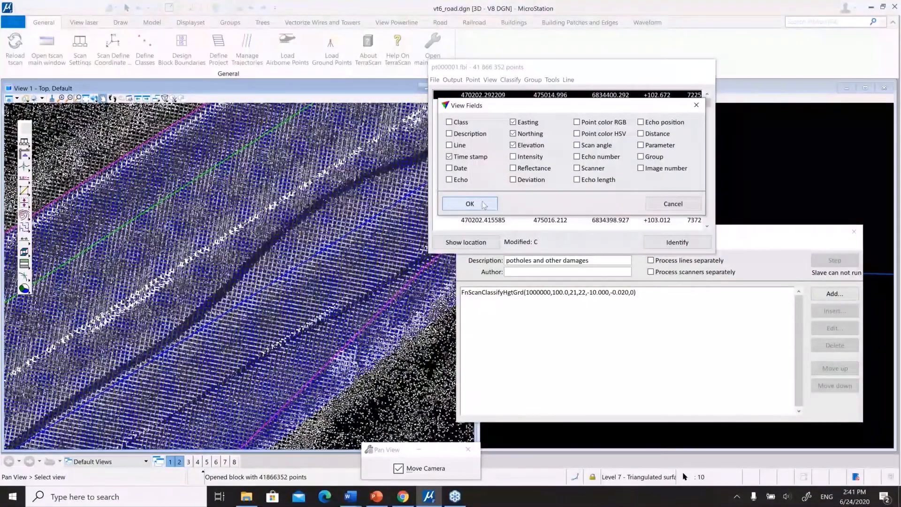
{"action": "left_click", "coordinate": [484, 204]}
Show the Intensity field again in the loaded points list
{"action": "left_click", "coordinate": [490, 79]}
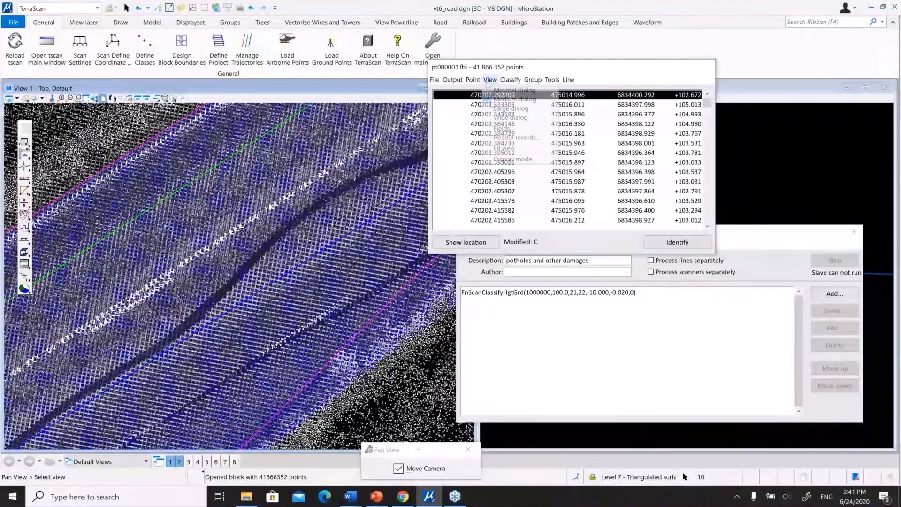
{"action": "left_click", "coordinate": [501, 130]}
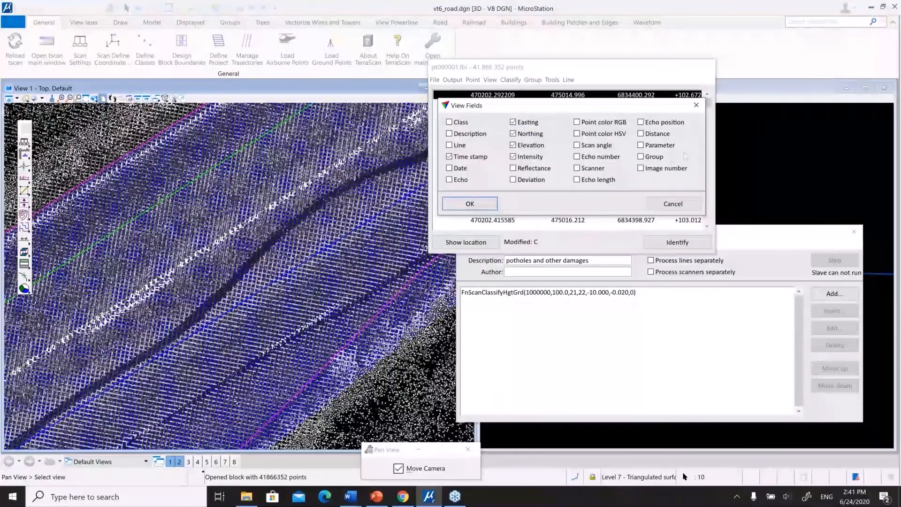
{"action": "left_click", "coordinate": [487, 207]}
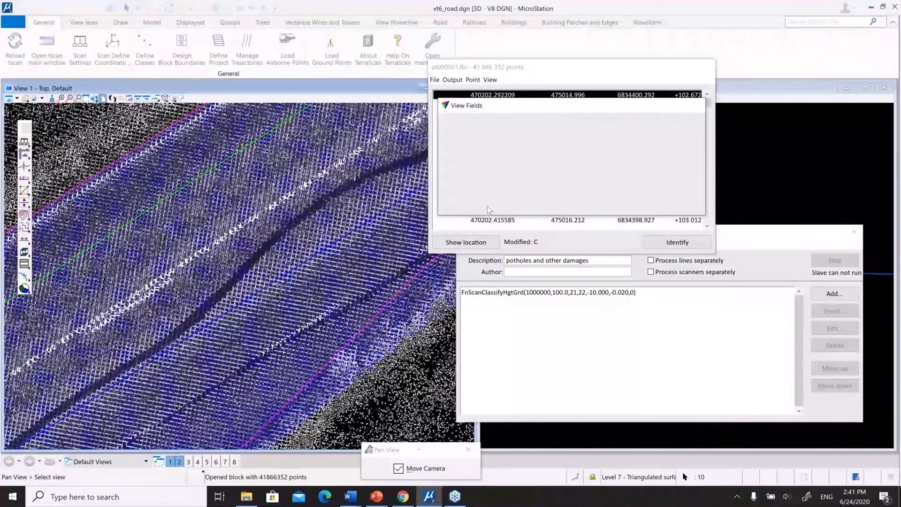
{"action": "mouse_move", "coordinate": [707, 104]}
{"action": "left_mouse_down"}
{"action": "mouse_move", "coordinate": [719, 197]}
{"action": "mouse_move", "coordinate": [707, 101]}
{"action": "left_mouse_up"}
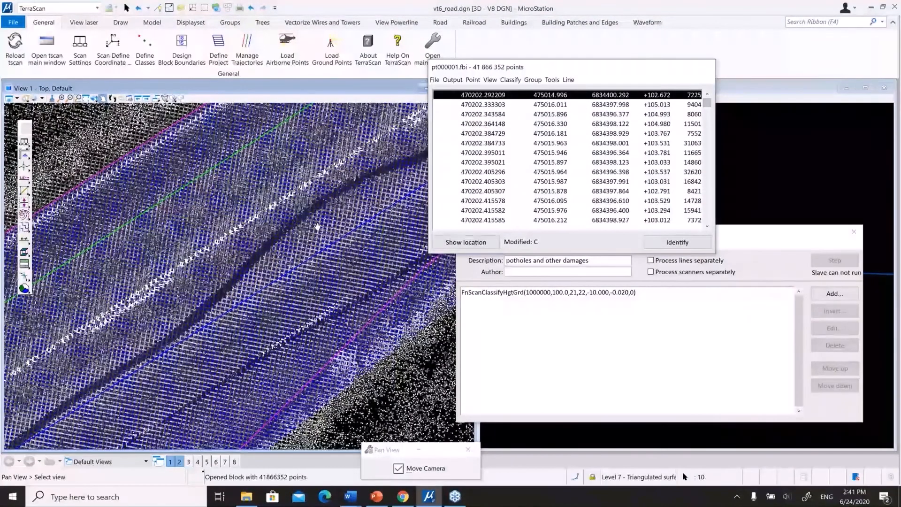
Turn off all point classes except Hard Surface and Asphalt +-1cm and apply the display to all views
{"action": "scroll", "coordinate": [317, 227], "scroll_direction": "down", "scroll_amount": 3}
{"action": "left_click_drag", "start_coordinate": [573, 68], "coordinate": [682, 43]}
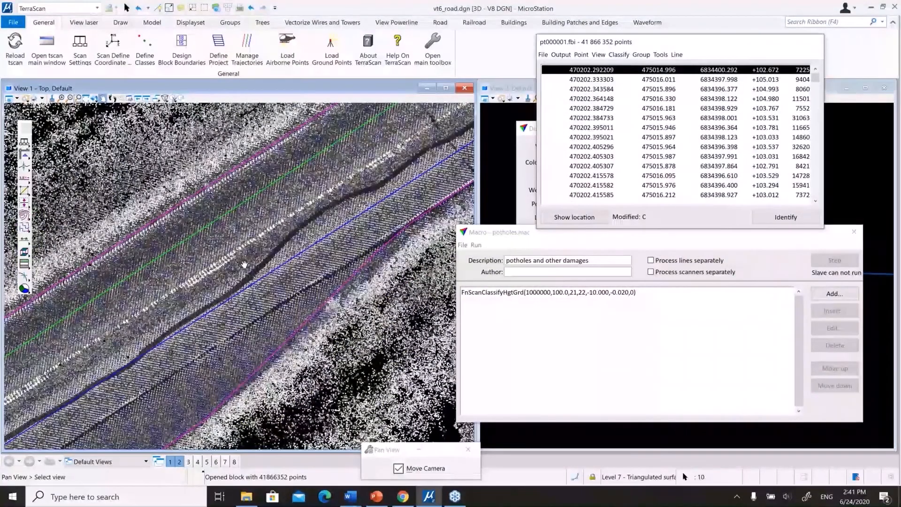
{"action": "scroll", "coordinate": [244, 264], "scroll_direction": "down", "scroll_amount": 3}
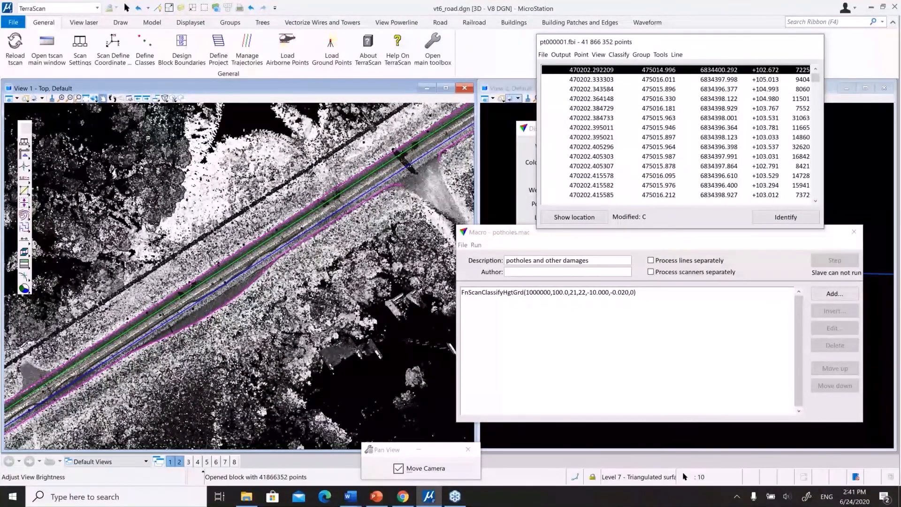
{"action": "left_click_drag", "start_coordinate": [528, 128], "coordinate": [379, 138]}
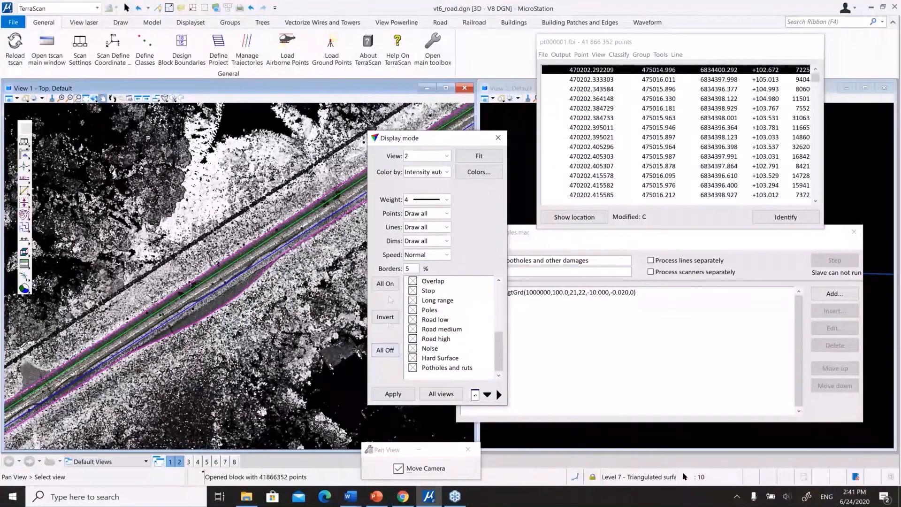
{"action": "left_click", "coordinate": [390, 352]}
{"action": "left_click", "coordinate": [413, 358]}
{"action": "mouse_move", "coordinate": [499, 351]}
{"action": "left_mouse_down"}
{"action": "mouse_move", "coordinate": [499, 360]}
{"action": "mouse_move", "coordinate": [501, 341]}
{"action": "left_mouse_up"}
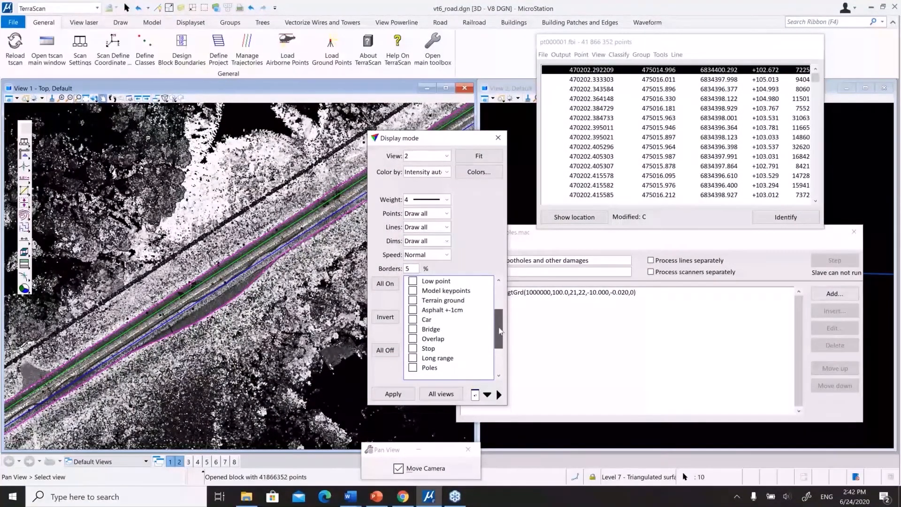
{"action": "left_click", "coordinate": [414, 310]}
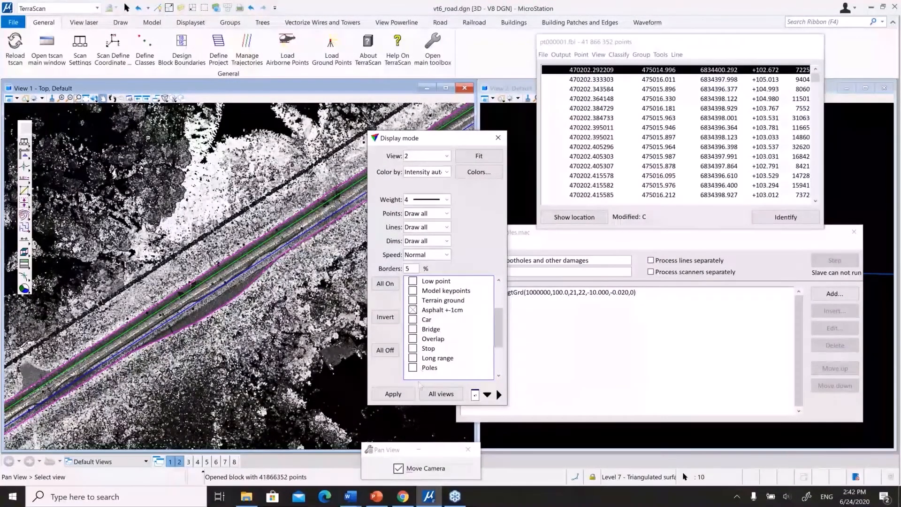
{"action": "left_click", "coordinate": [441, 394]}
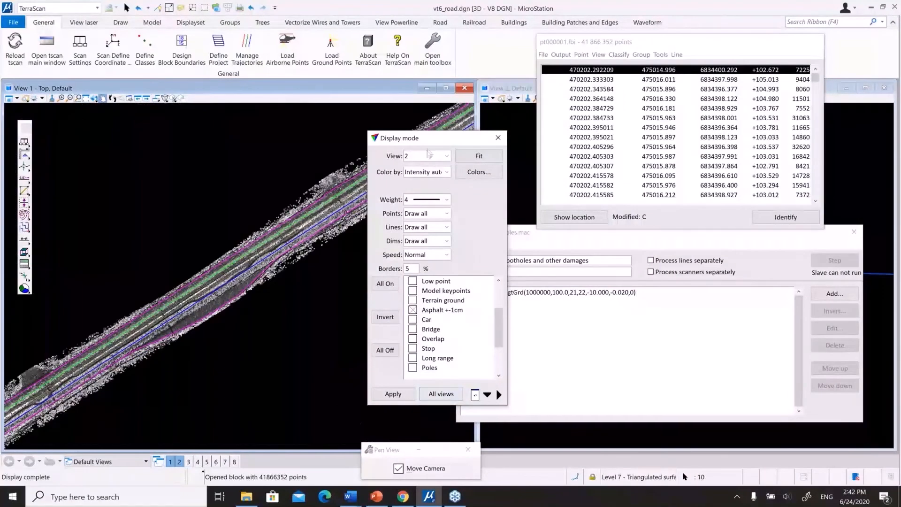
{"action": "left_click_drag", "start_coordinate": [428, 138], "coordinate": [492, 135]}
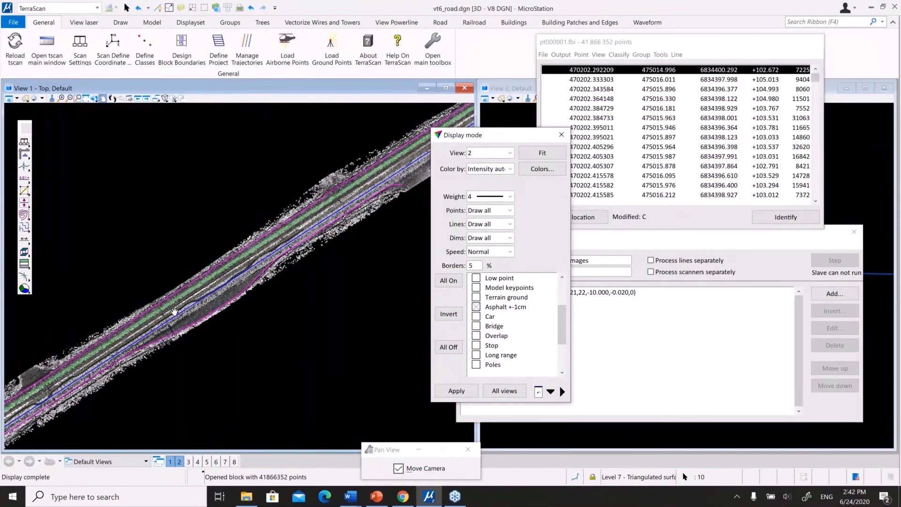
{"action": "scroll", "coordinate": [174, 311], "scroll_direction": "up", "scroll_amount": 2}
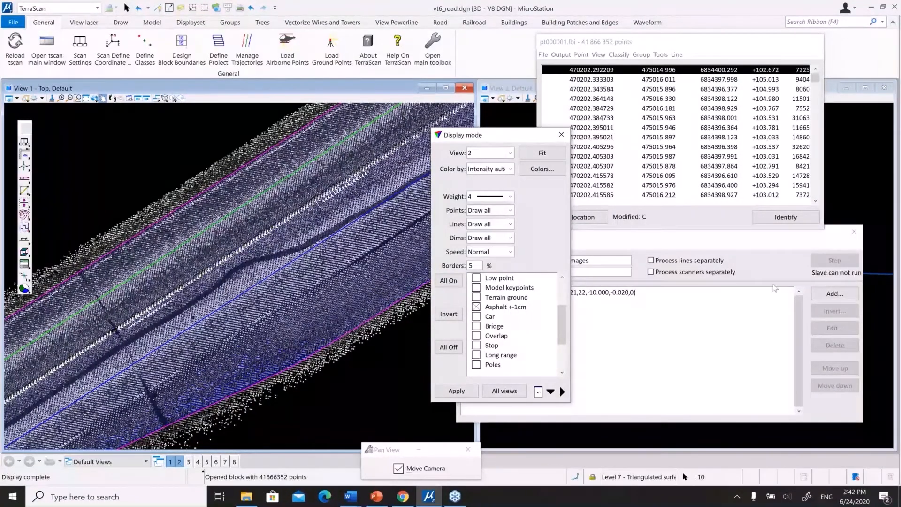
Close the potholes.mac macro window and move the Display mode dialog clear of the points list
{"action": "left_click", "coordinate": [790, 241]}
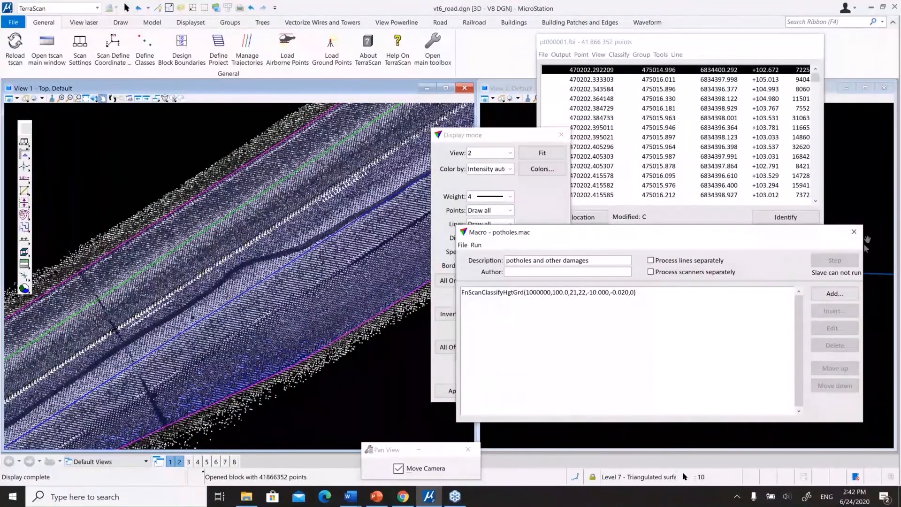
{"action": "left_click", "coordinate": [854, 232]}
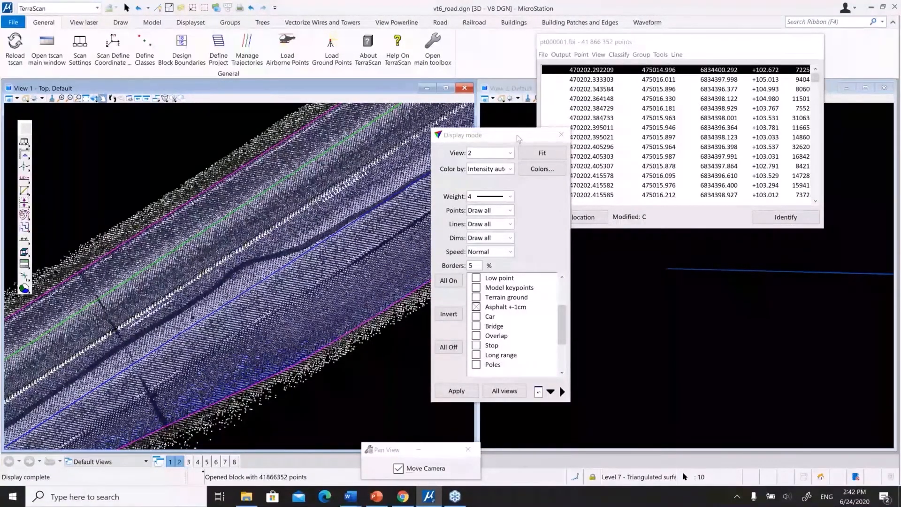
{"action": "left_click_drag", "start_coordinate": [517, 134], "coordinate": [470, 182]}
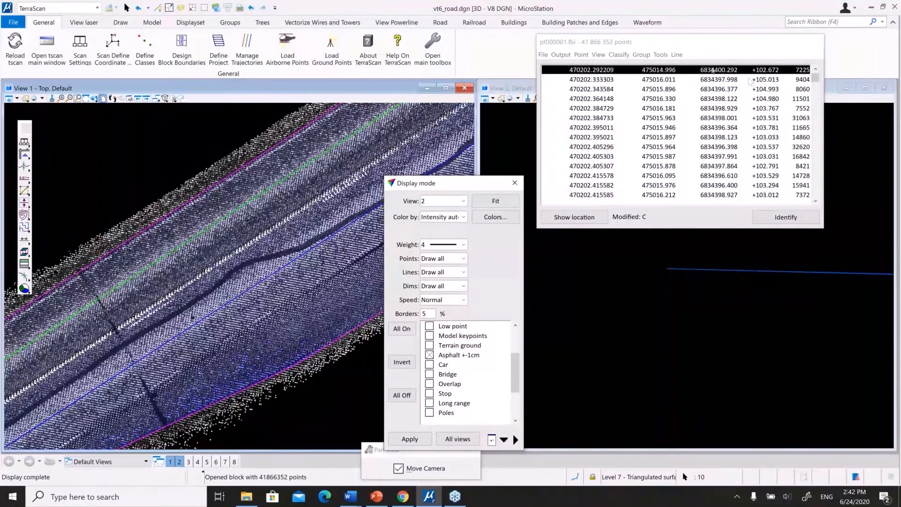
Open the laser intensity histogram for the loaded points and limit it to class 21 Hard Surface
{"action": "left_click_drag", "start_coordinate": [668, 41], "coordinate": [673, 56]}
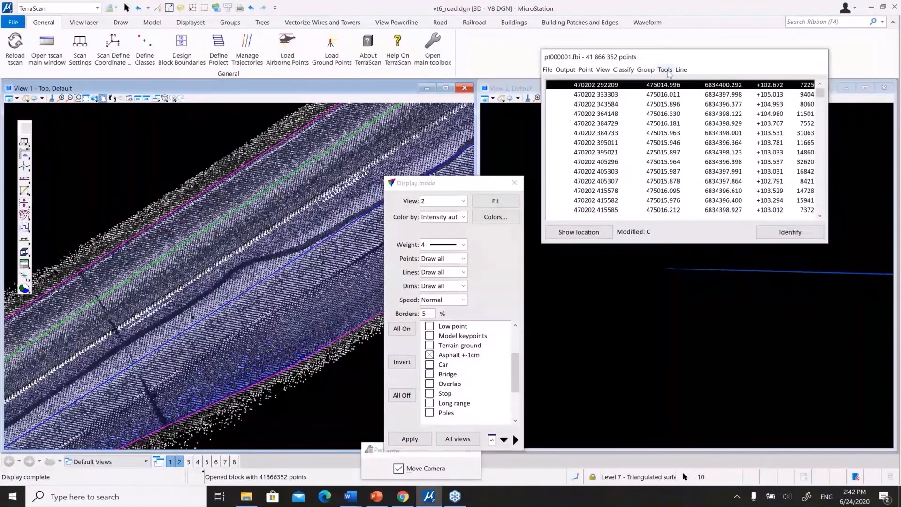
{"action": "left_click", "coordinate": [668, 70]}
{"action": "mouse_move", "coordinate": [693, 112]}
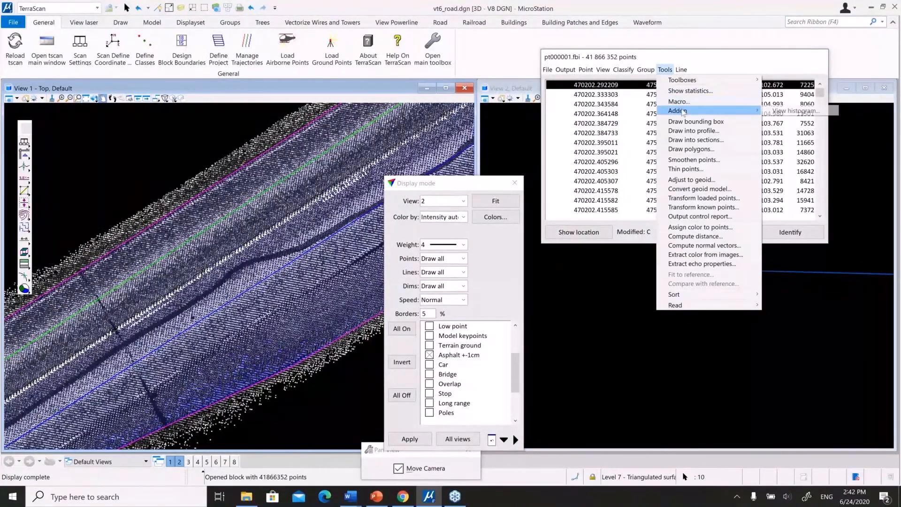
{"action": "left_click", "coordinate": [777, 113]}
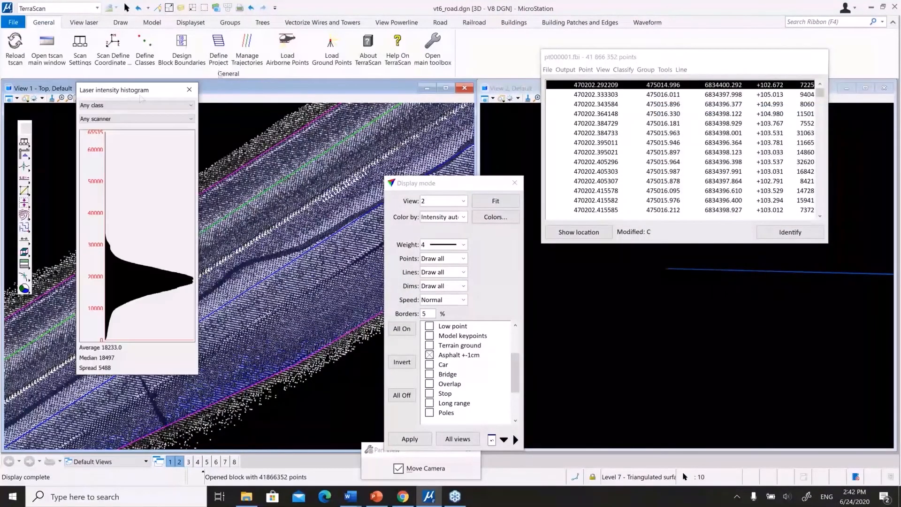
{"action": "left_click_drag", "start_coordinate": [123, 95], "coordinate": [118, 121]}
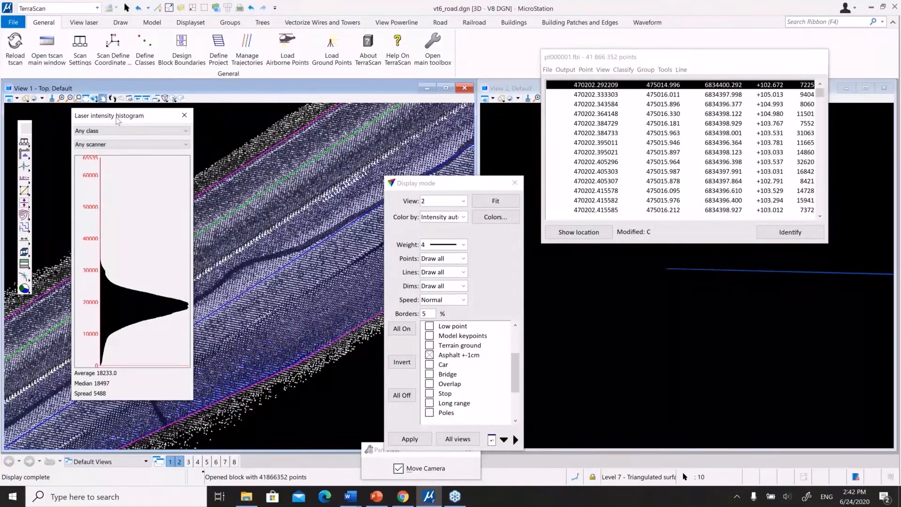
{"action": "left_click", "coordinate": [114, 130]}
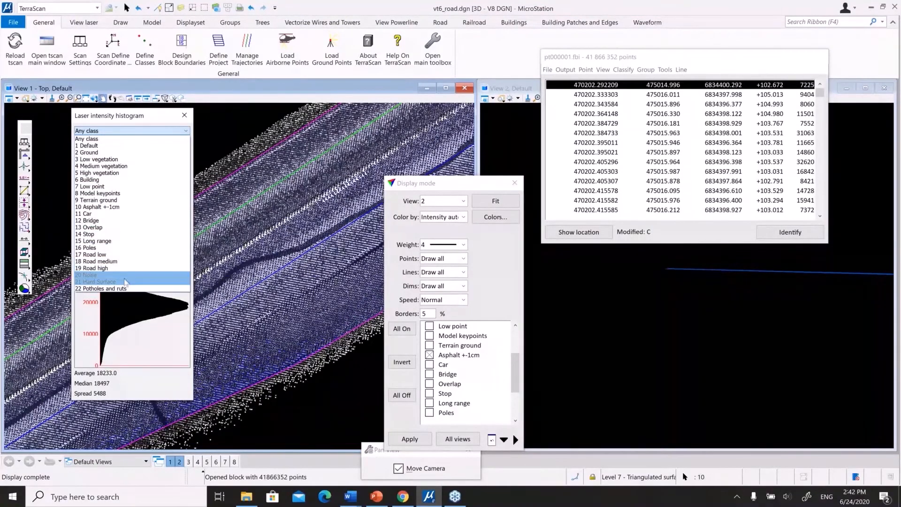
{"action": "left_click", "coordinate": [126, 282]}
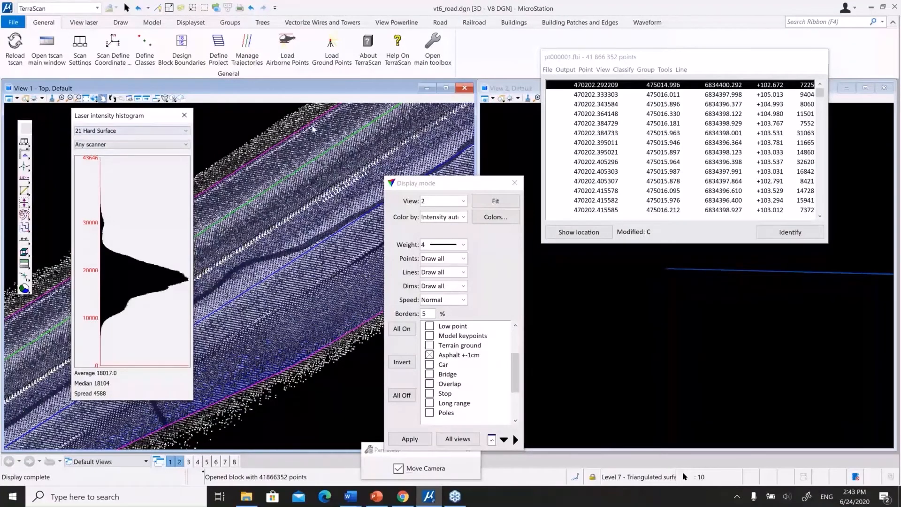
Compare the Hard Surface intensity histograms of scanner 1 and scanner 2, and close the histogram
{"action": "left_click_drag", "start_coordinate": [126, 117], "coordinate": [587, 158]}
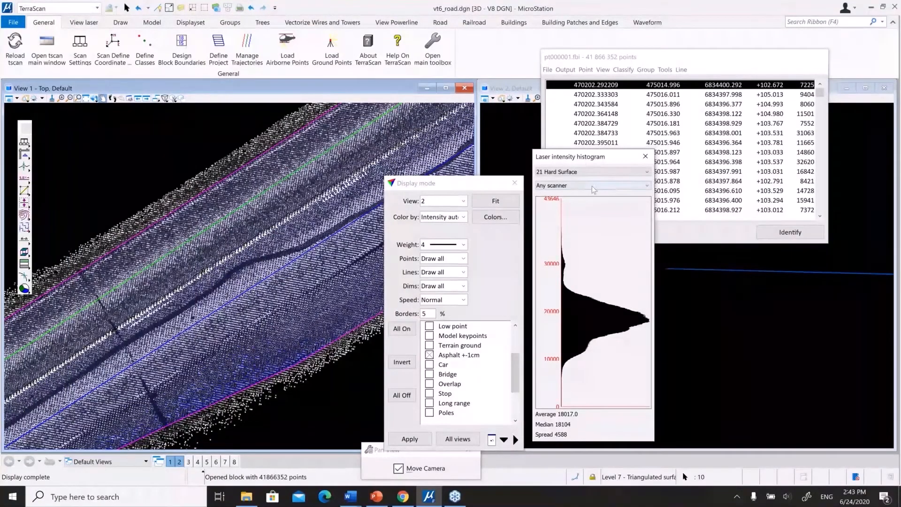
{"action": "left_click", "coordinate": [572, 189]}
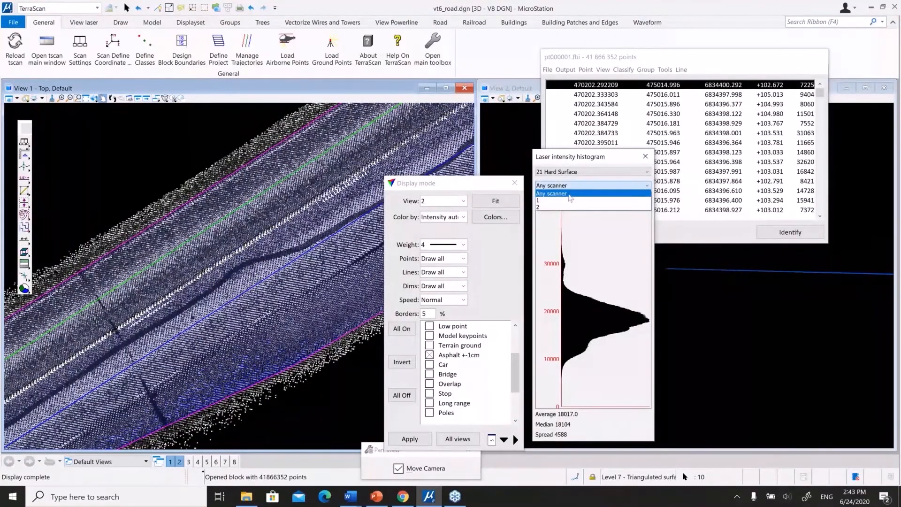
{"action": "left_click", "coordinate": [571, 199]}
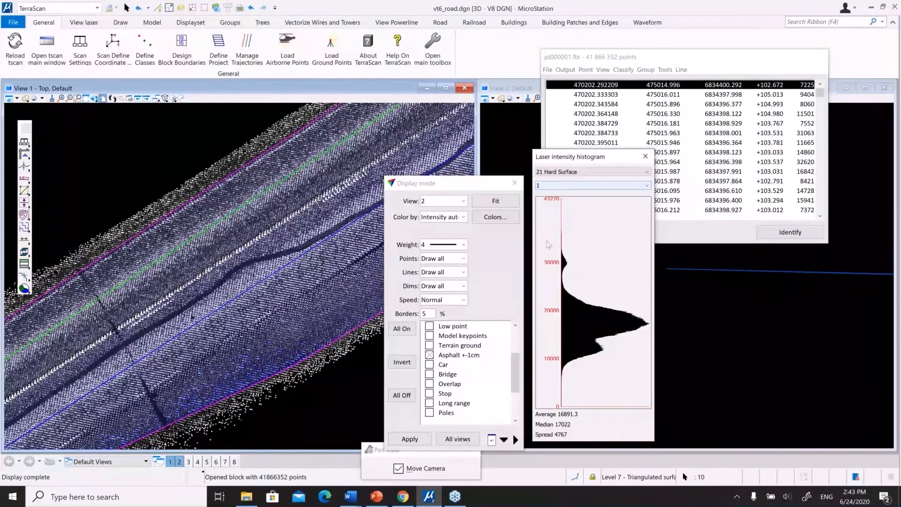
{"action": "left_click", "coordinate": [552, 186]}
{"action": "left_click", "coordinate": [547, 207]}
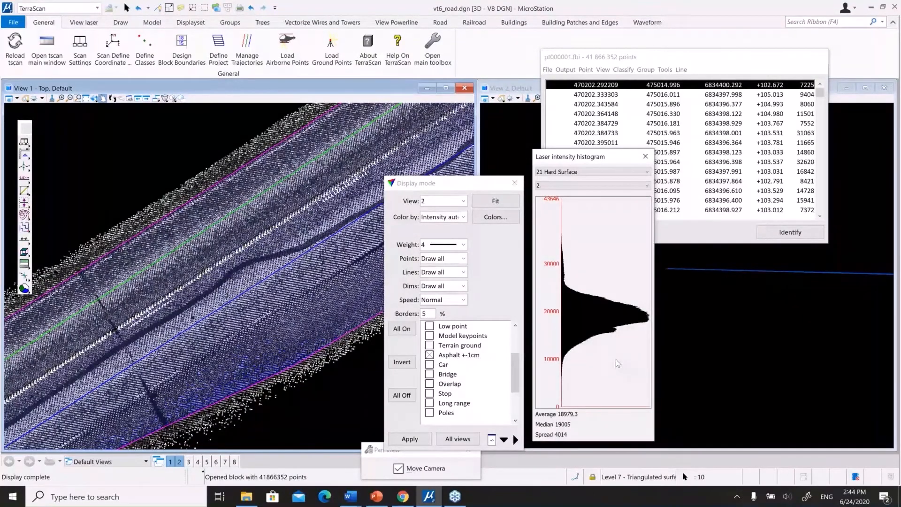
{"action": "left_click_drag", "start_coordinate": [594, 162], "coordinate": [601, 163]}
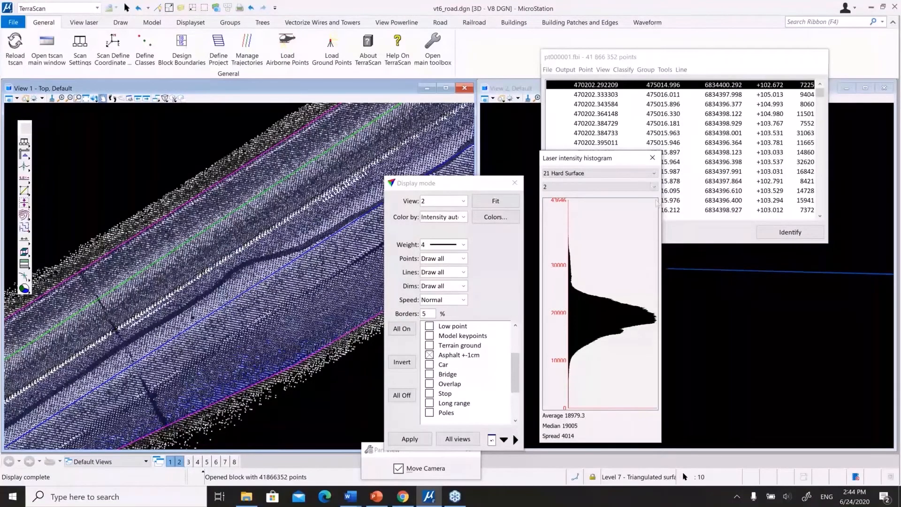
{"action": "left_click", "coordinate": [652, 158]}
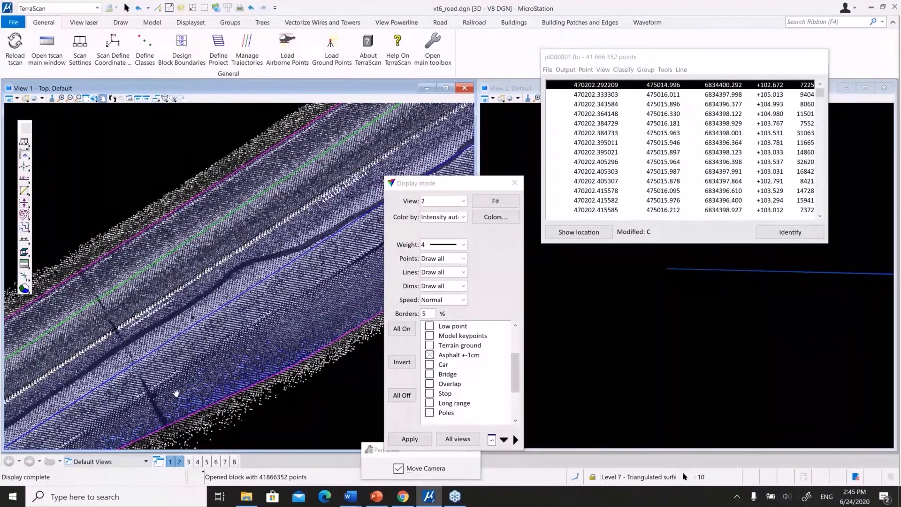
Switch to the TerraModeler tools and turn off the shaded surface display of Reference road in views 1 and 2
{"action": "scroll", "coordinate": [173, 370], "scroll_direction": "up", "scroll_amount": 4}
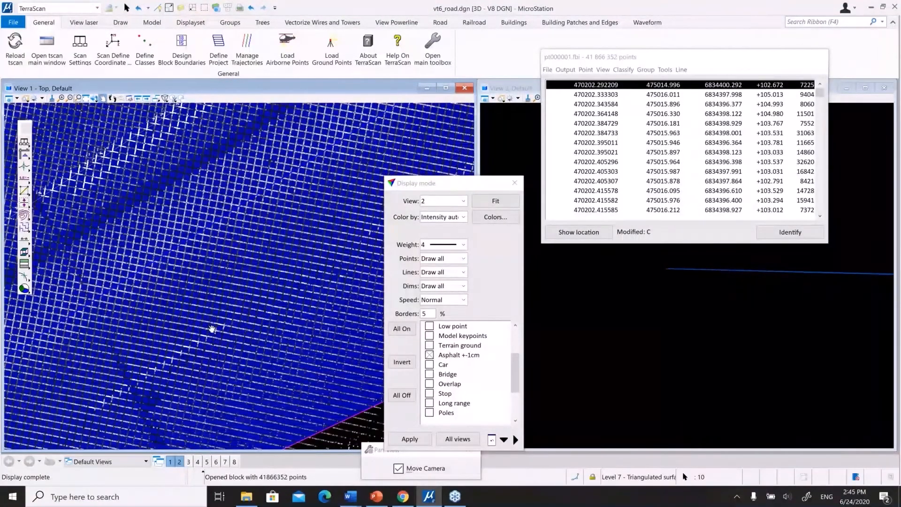
{"action": "left_click", "coordinate": [97, 8]}
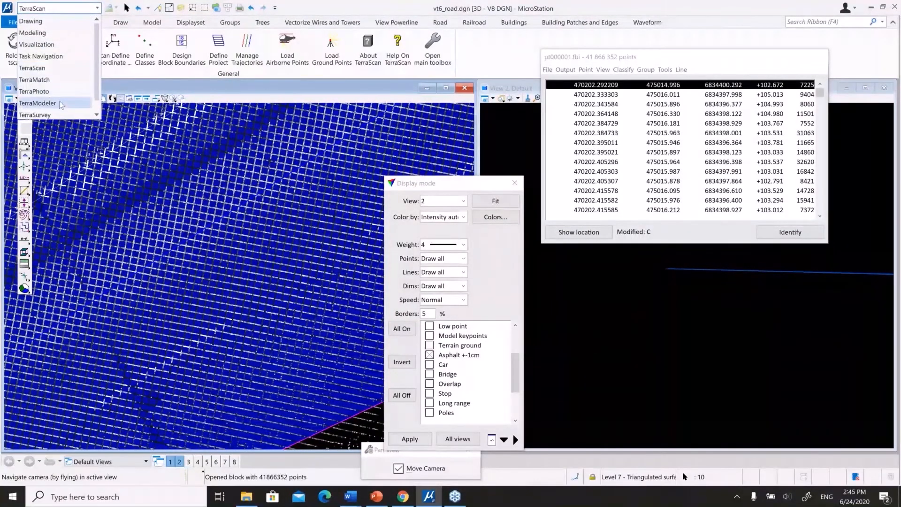
{"action": "left_click", "coordinate": [61, 103]}
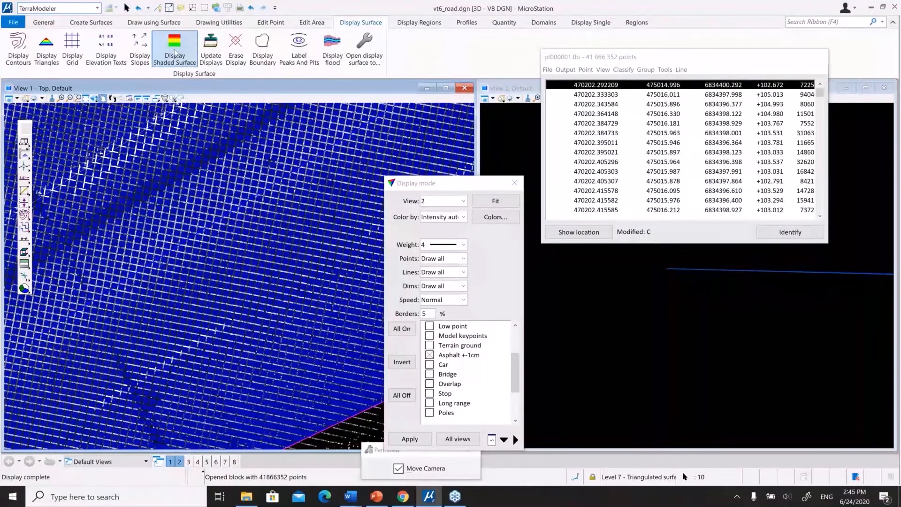
{"action": "left_click", "coordinate": [174, 49]}
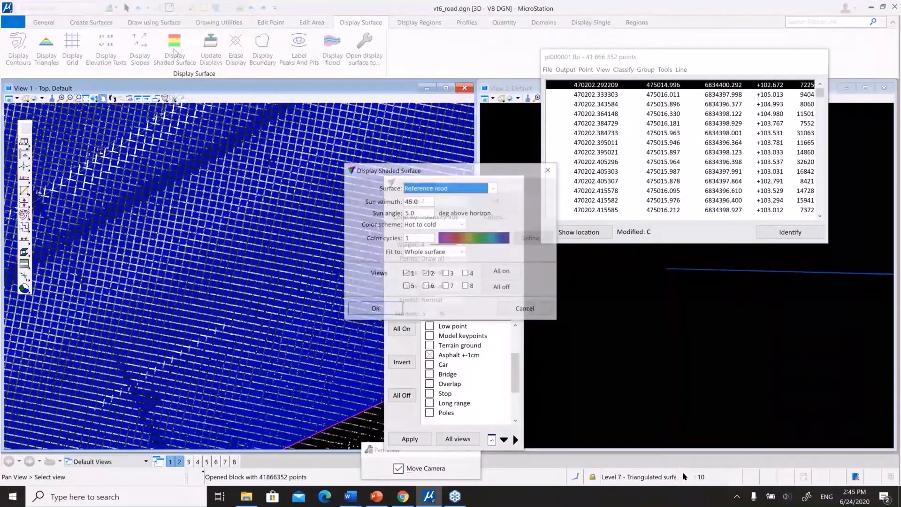
{"action": "left_click", "coordinate": [406, 273]}
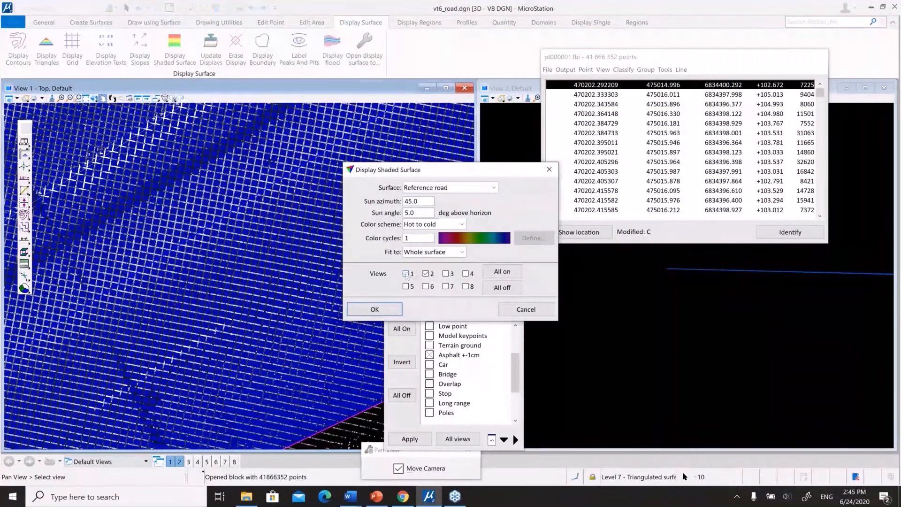
{"action": "left_click", "coordinate": [425, 274]}
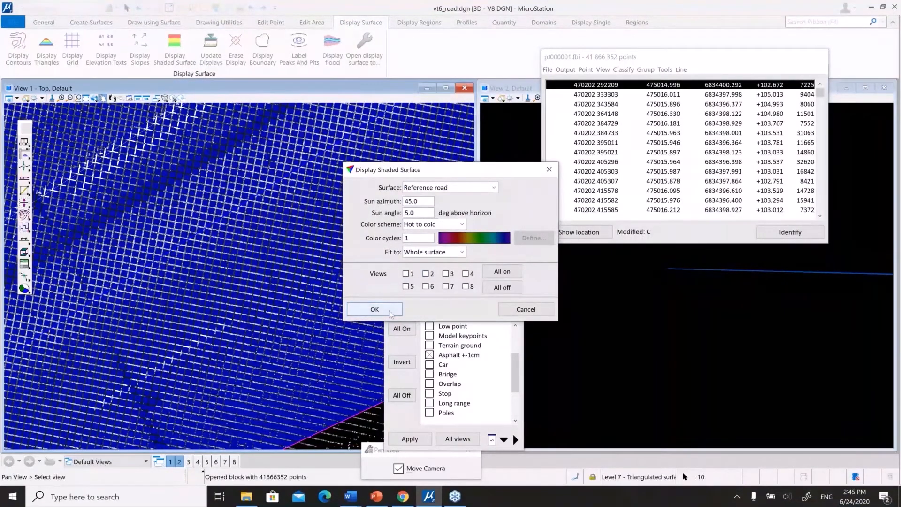
{"action": "left_click", "coordinate": [375, 309]}
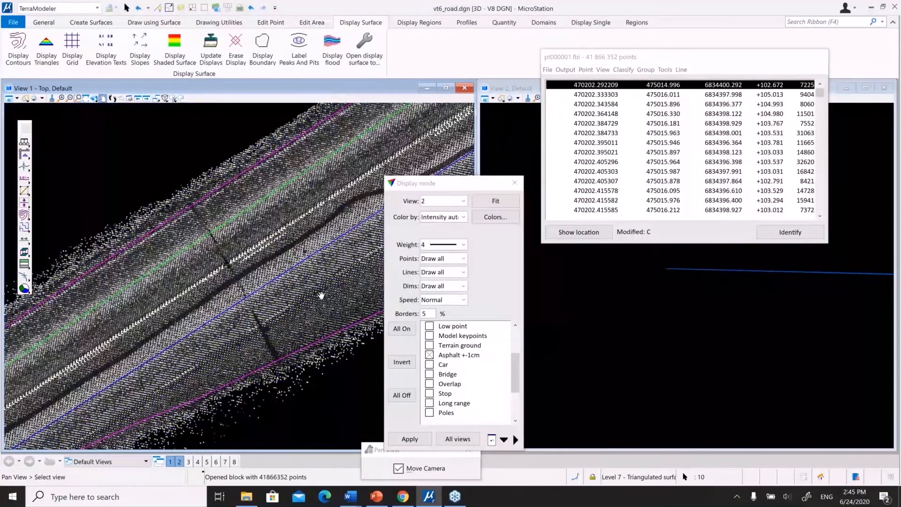
Switch the ribbon workflow back to the TerraScan tools
{"action": "scroll", "coordinate": [321, 295], "scroll_direction": "up", "scroll_amount": 2}
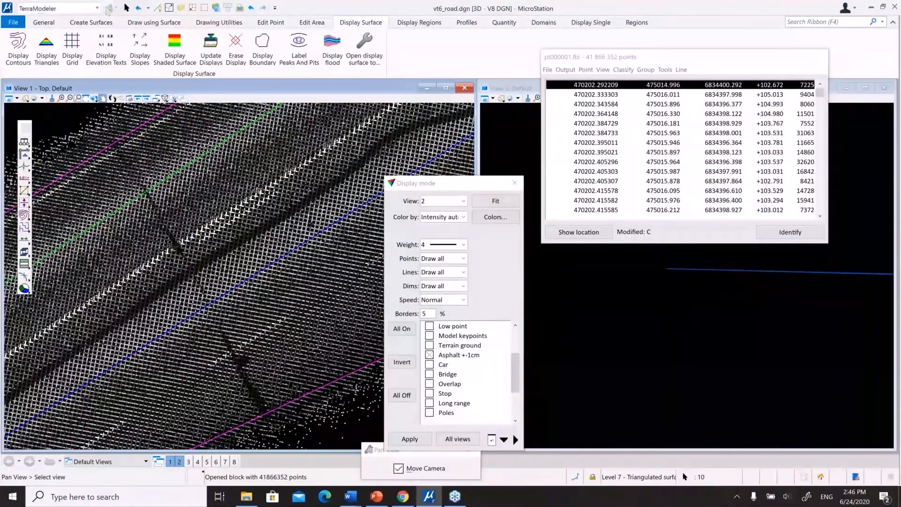
{"action": "left_click", "coordinate": [97, 7]}
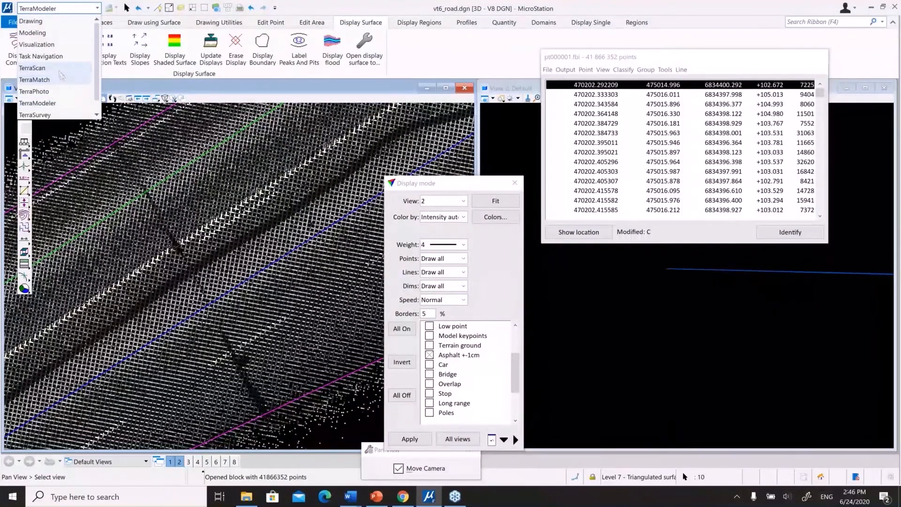
{"action": "left_click", "coordinate": [51, 68]}
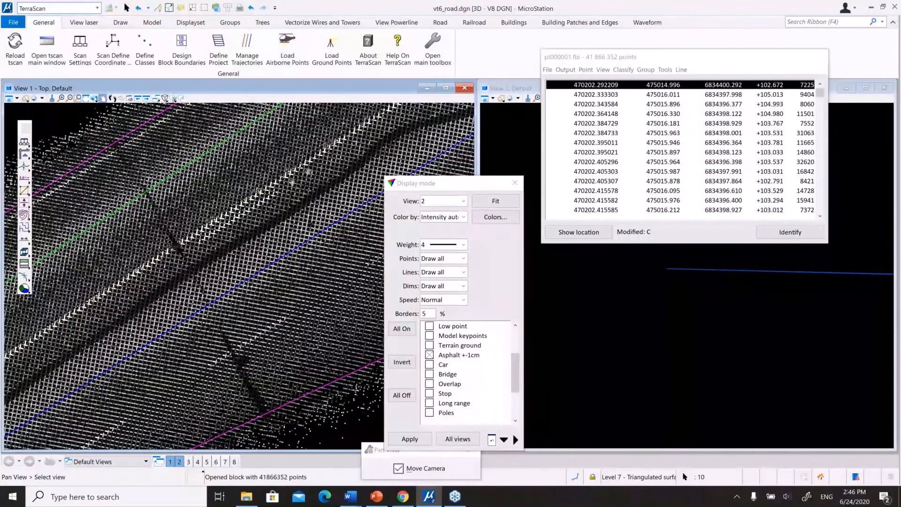
Examine the intensity-colored hard surface points along the road in View 1 for cracks, repairs and paint lines
{"action": "scroll", "coordinate": [248, 207], "scroll_direction": "down", "scroll_amount": 3}
{"action": "left_click_drag", "start_coordinate": [422, 107], "coordinate": [222, 247]}
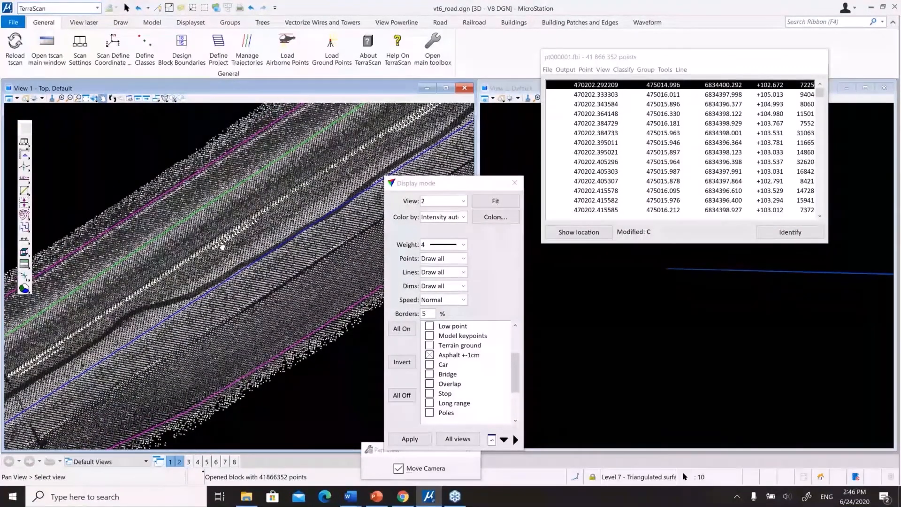
{"action": "left_click_drag", "start_coordinate": [314, 199], "coordinate": [129, 299]}
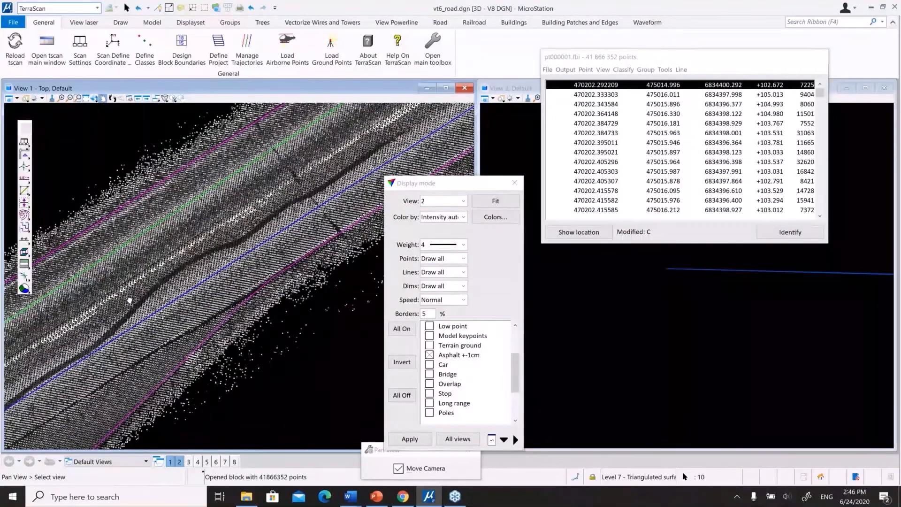
{"action": "scroll", "coordinate": [211, 259], "scroll_direction": "up", "scroll_amount": 5}
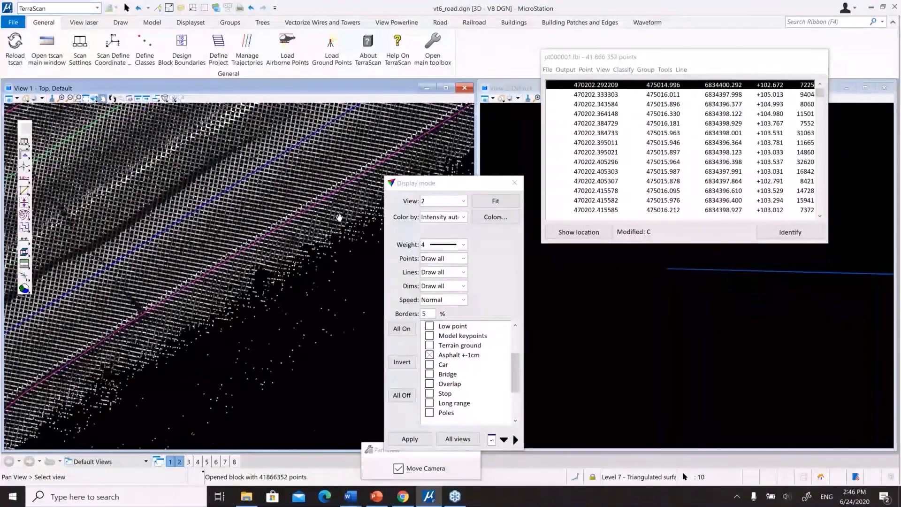
{"action": "left_click_drag", "start_coordinate": [435, 185], "coordinate": [490, 175]}
{"action": "scroll", "coordinate": [267, 243], "scroll_direction": "down", "scroll_amount": 5}
{"action": "left_click_drag", "start_coordinate": [328, 131], "coordinate": [335, 222]}
{"action": "scroll", "coordinate": [171, 316], "scroll_direction": "down", "scroll_amount": 4}
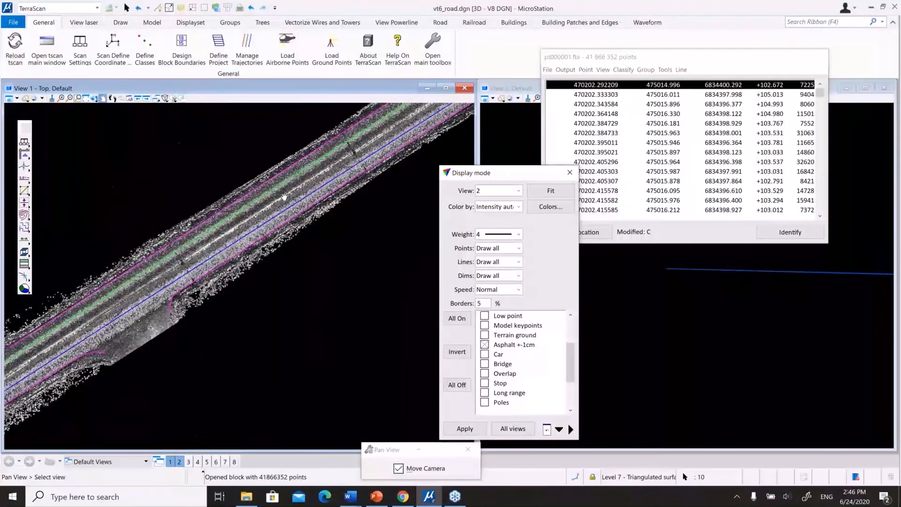
{"action": "scroll", "coordinate": [284, 197], "scroll_direction": "up", "scroll_amount": 3}
{"action": "scroll", "coordinate": [284, 197], "scroll_direction": "up", "scroll_amount": 3}
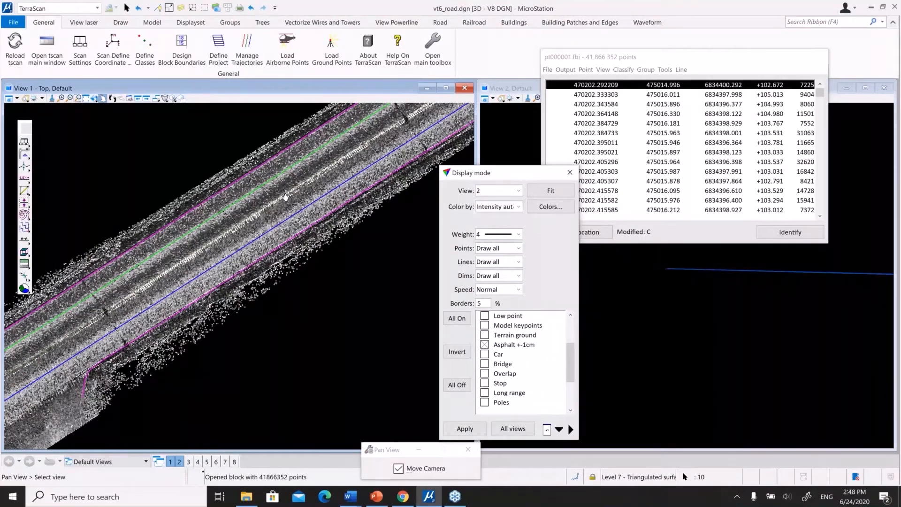
Open the macro 05_find_paintlines_vt6.mac in the TerraScan macro window and place the windows so the steps are readable
{"action": "left_click_drag", "start_coordinate": [493, 176], "coordinate": [451, 181]}
{"action": "left_click", "coordinate": [665, 70]}
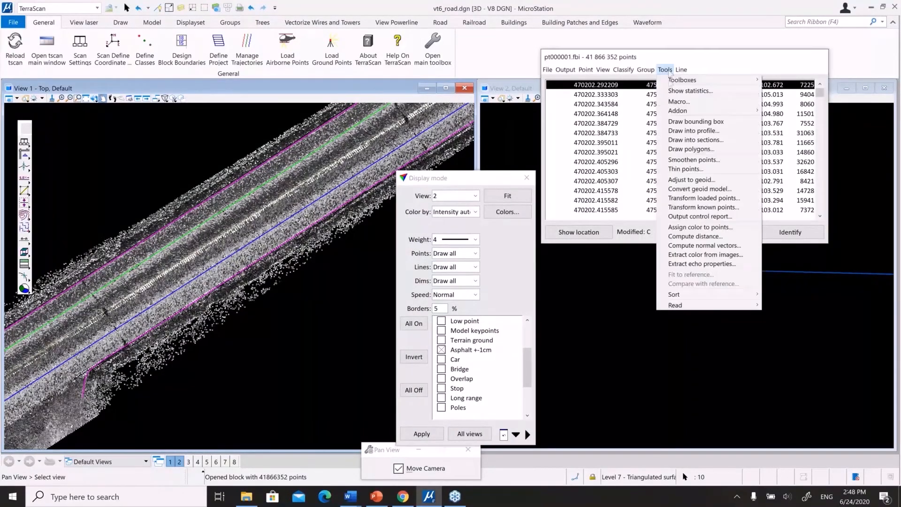
{"action": "left_click", "coordinate": [674, 102]}
{"action": "left_click_drag", "start_coordinate": [589, 233], "coordinate": [502, 191]}
{"action": "left_click", "coordinate": [331, 204]}
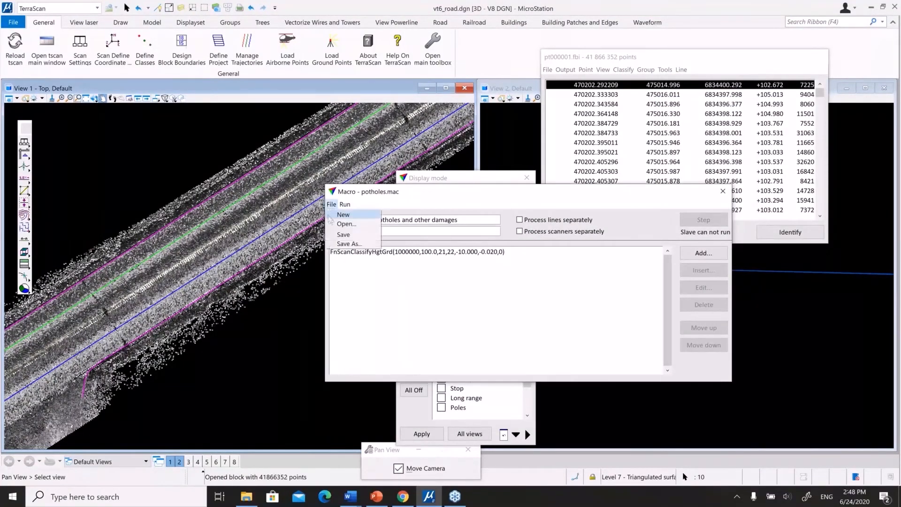
{"action": "left_click", "coordinate": [341, 233]}
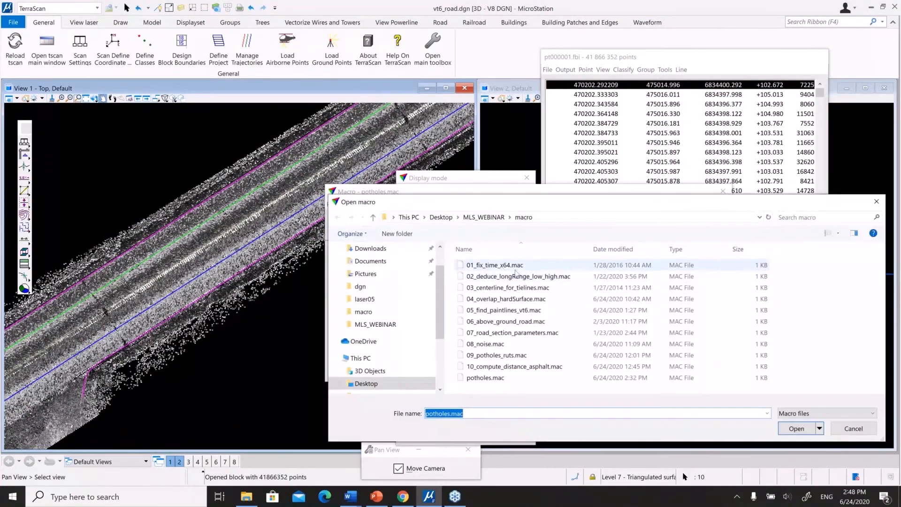
{"action": "left_click", "coordinate": [503, 312]}
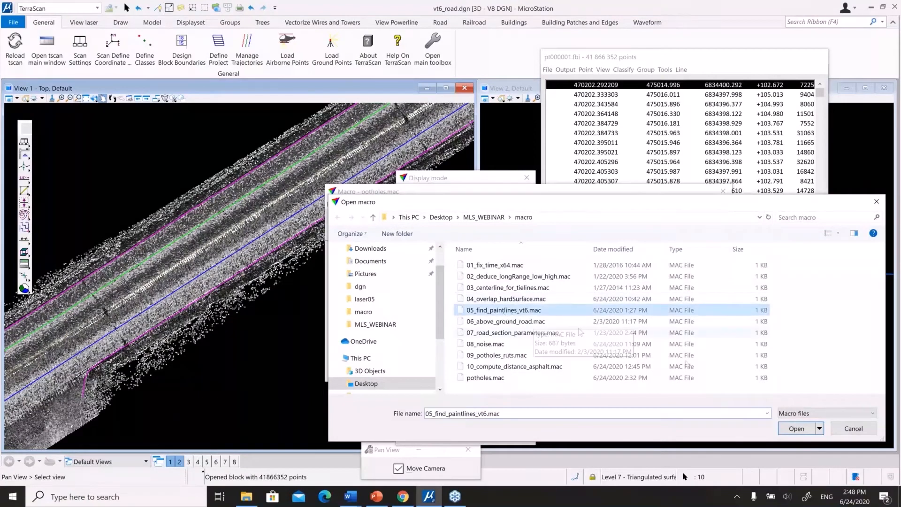
{"action": "left_click", "coordinate": [794, 428]}
{"action": "left_click_drag", "start_coordinate": [498, 194], "coordinate": [498, 227]}
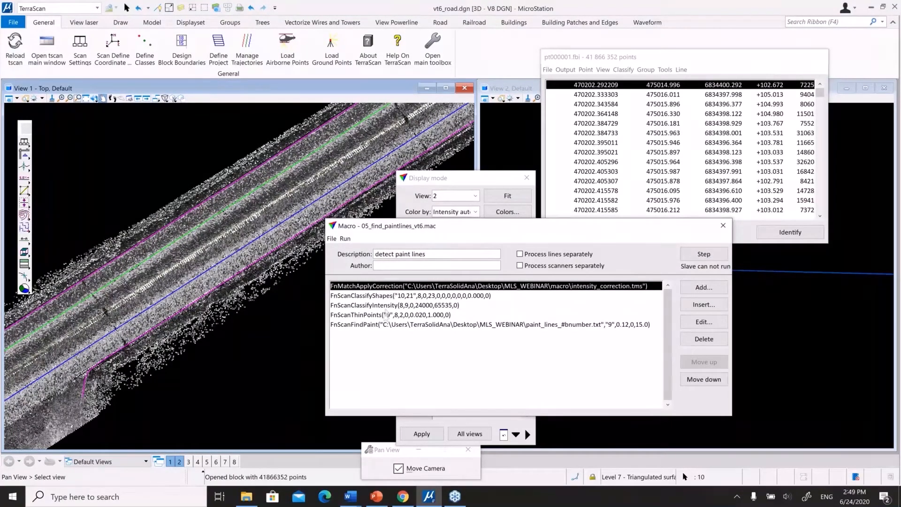
Review the macro's Apply correction step and its intensity_correction.tms solution file, and close it without changes
{"action": "left_click", "coordinate": [694, 325]}
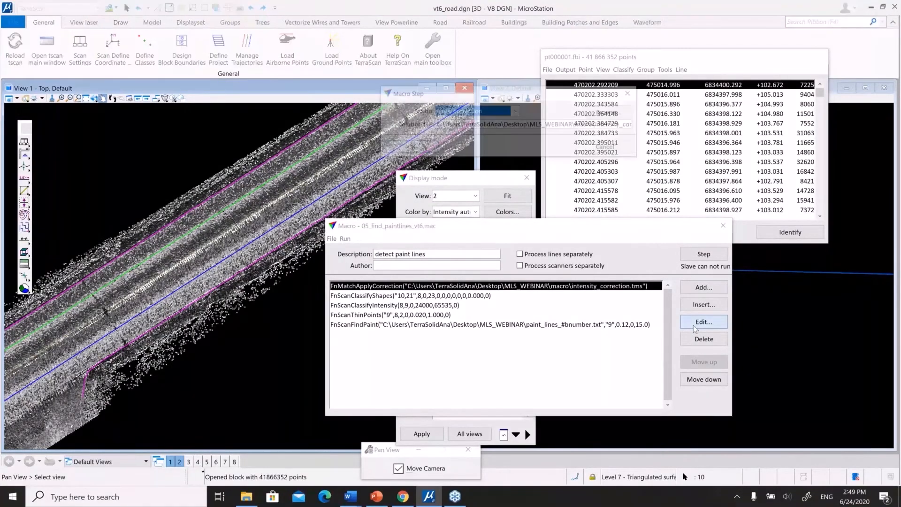
{"action": "left_click", "coordinate": [422, 144]}
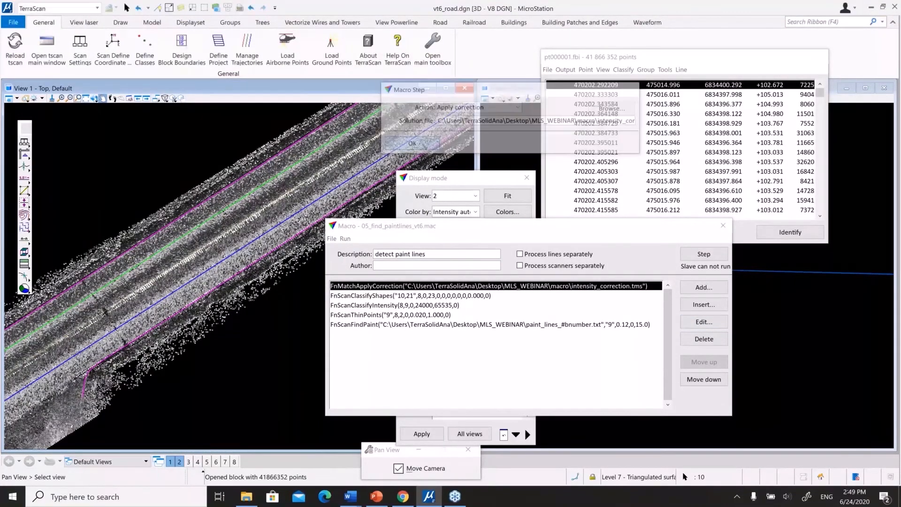
{"action": "left_click", "coordinate": [687, 324]}
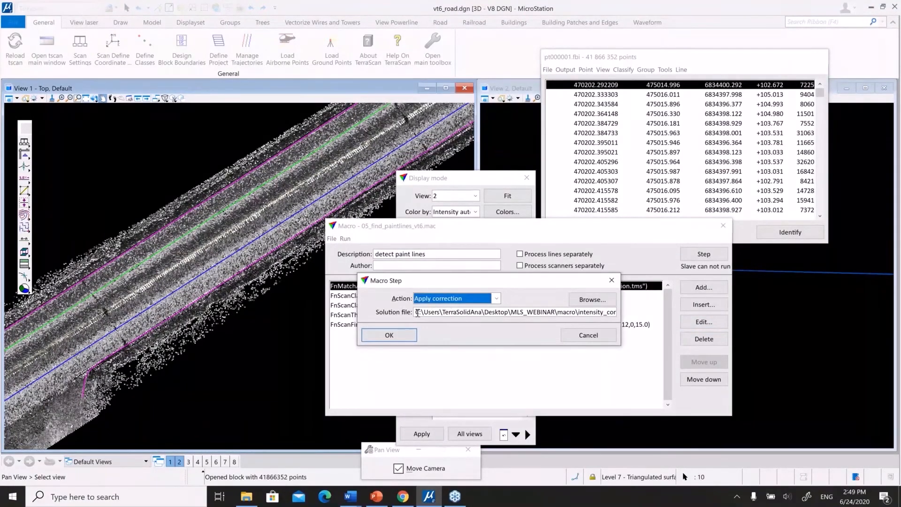
{"action": "left_click", "coordinate": [473, 313]}
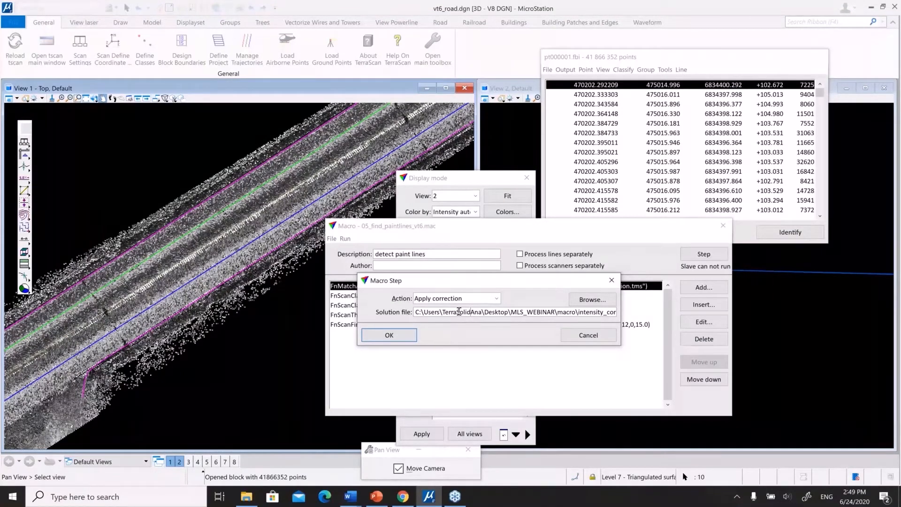
{"action": "left_click", "coordinate": [611, 280]}
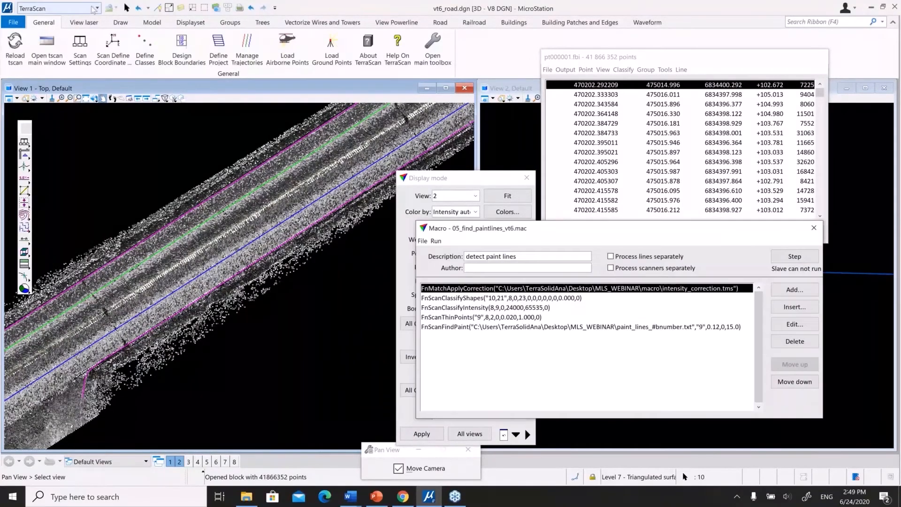
Start Find Intensity Correction in TerraMatch and review the maximum range, range interval and sampling radius settings
{"action": "left_click", "coordinate": [93, 9]}
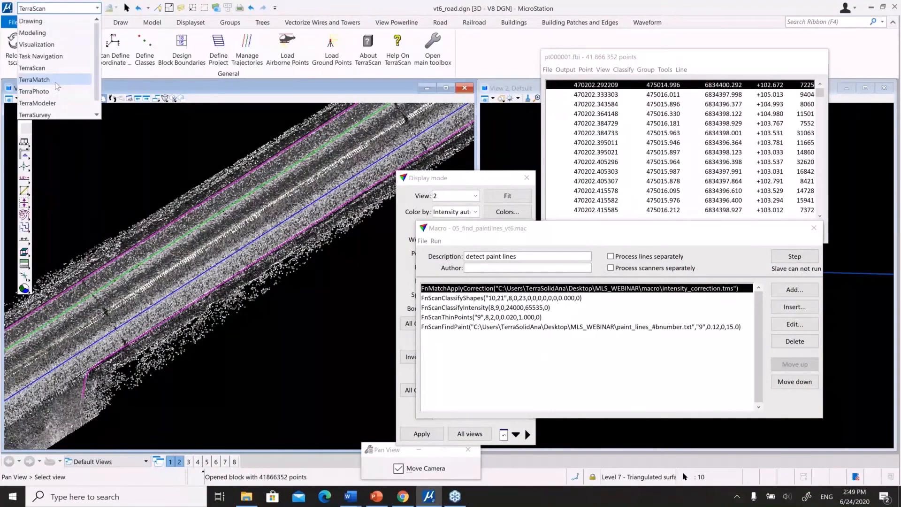
{"action": "left_click", "coordinate": [54, 88]}
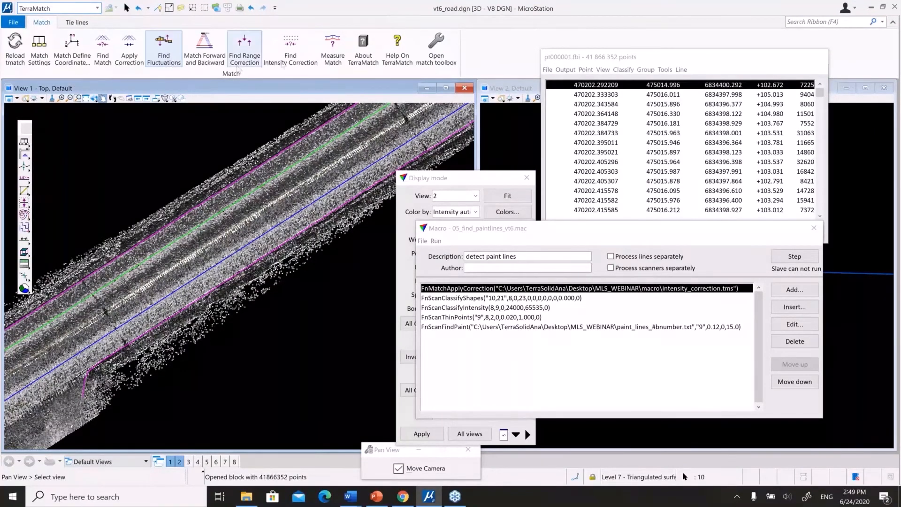
{"action": "left_click", "coordinate": [303, 50]}
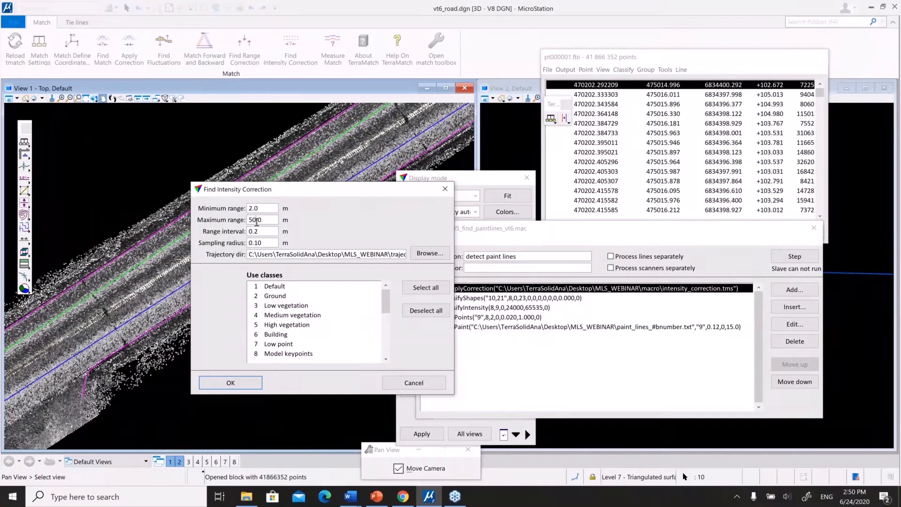
{"action": "left_click_drag", "start_coordinate": [249, 219], "coordinate": [275, 220]}
{"action": "left_click", "coordinate": [265, 233]}
{"action": "left_click_drag", "start_coordinate": [264, 231], "coordinate": [258, 232]}
{"action": "left_click_drag", "start_coordinate": [271, 242], "coordinate": [256, 241]}
Choose class 21 Hard Surface as the only point class used for the intensity correction
{"action": "left_click_drag", "start_coordinate": [388, 306], "coordinate": [389, 311]}
{"action": "left_click", "coordinate": [305, 355]}
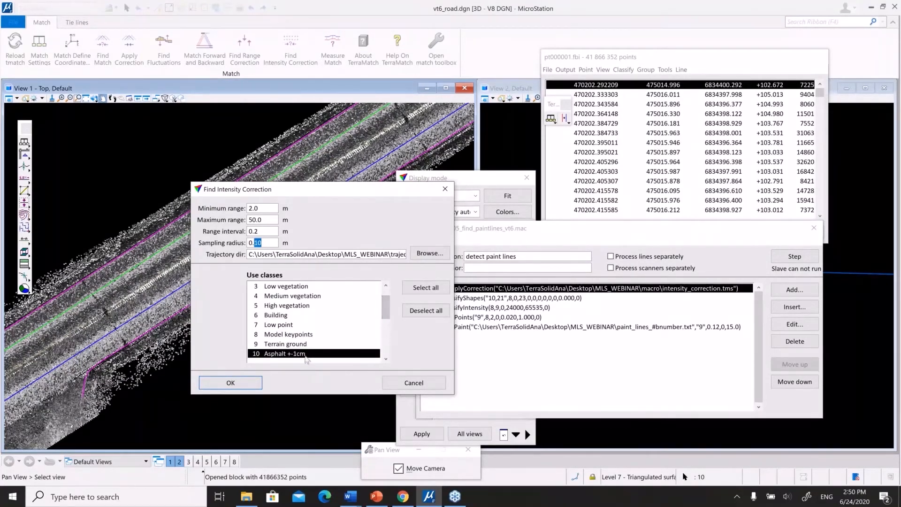
{"action": "scroll", "coordinate": [285, 334], "scroll_direction": "down", "scroll_amount": 4}
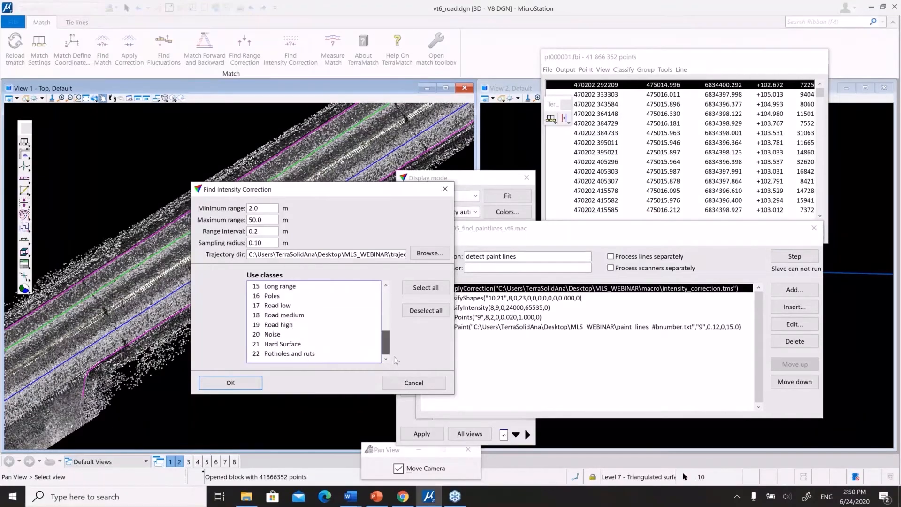
{"action": "left_click", "coordinate": [290, 351]}
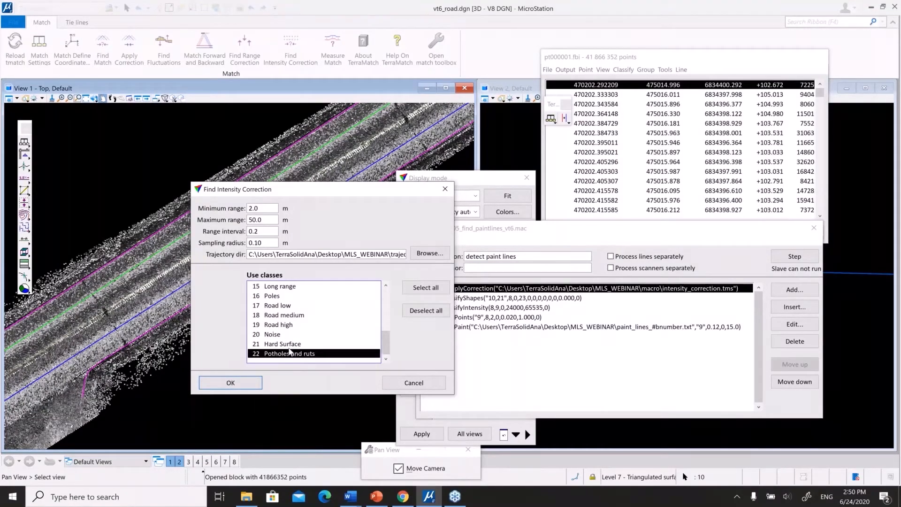
{"action": "left_click", "coordinate": [290, 346]}
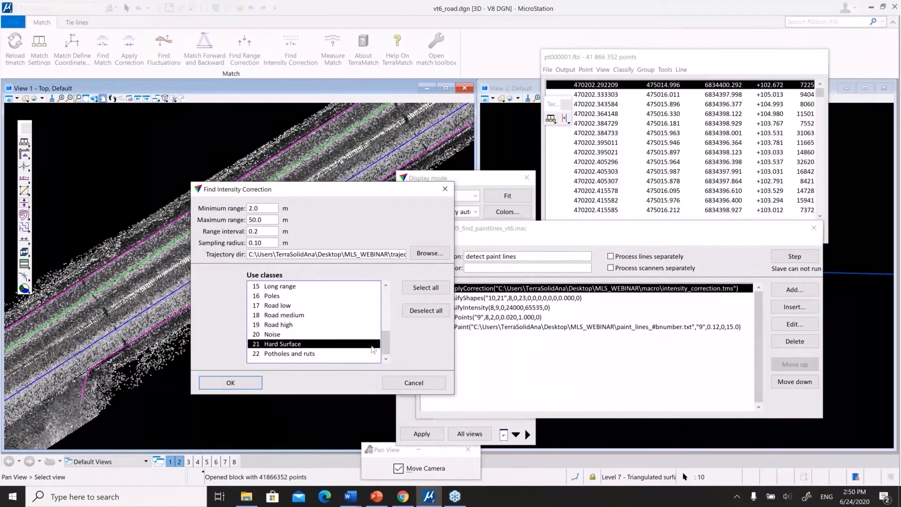
{"action": "left_click_drag", "start_coordinate": [385, 344], "coordinate": [395, 294]}
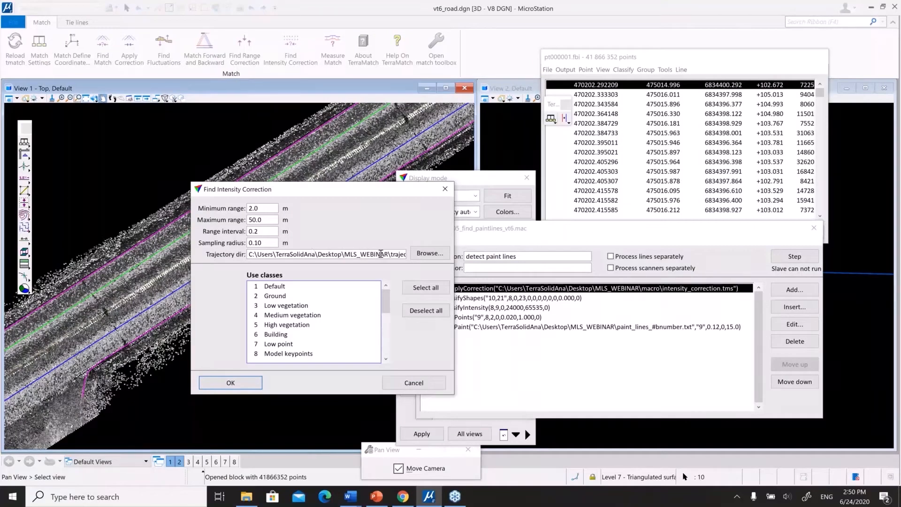
Check the full trajectory directory path and compute the intensity correction for the 2.0 to 50.0 m range
{"action": "key", "text": "Right"}
{"action": "key", "text": "Right"}
{"action": "key", "text": "Right"}
{"action": "key", "text": "Right"}
{"action": "key", "text": "Right"}
{"action": "key", "text": "Right"}
{"action": "key", "text": "Right"}
{"action": "key", "text": "Right"}
{"action": "key", "text": "Right"}
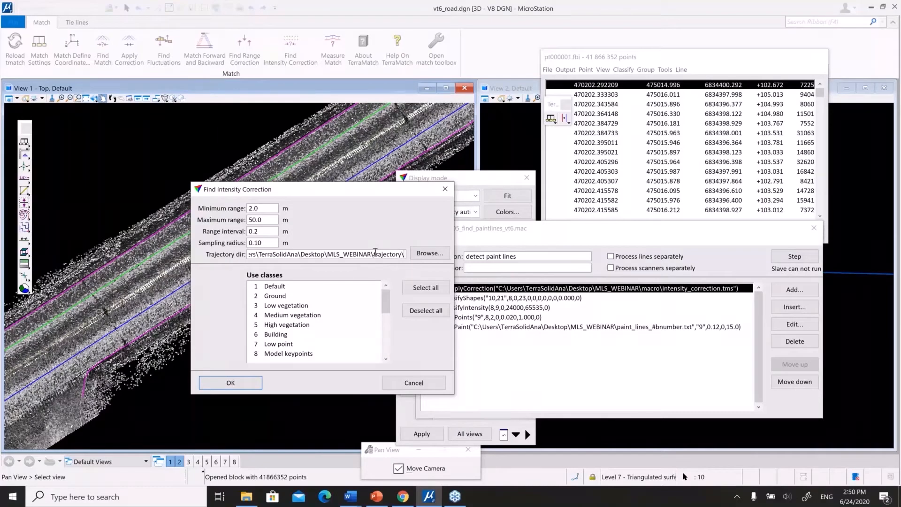
{"action": "left_click", "coordinate": [234, 382]}
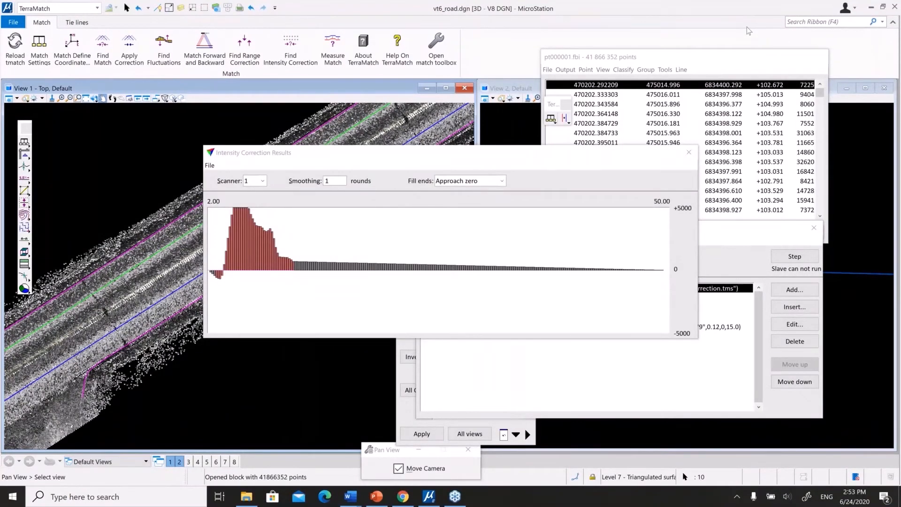
Save the computed intensity correction over the existing intensity_correction.tms file in the MLS_WEBINAR macro folder
{"action": "left_click", "coordinate": [263, 183]}
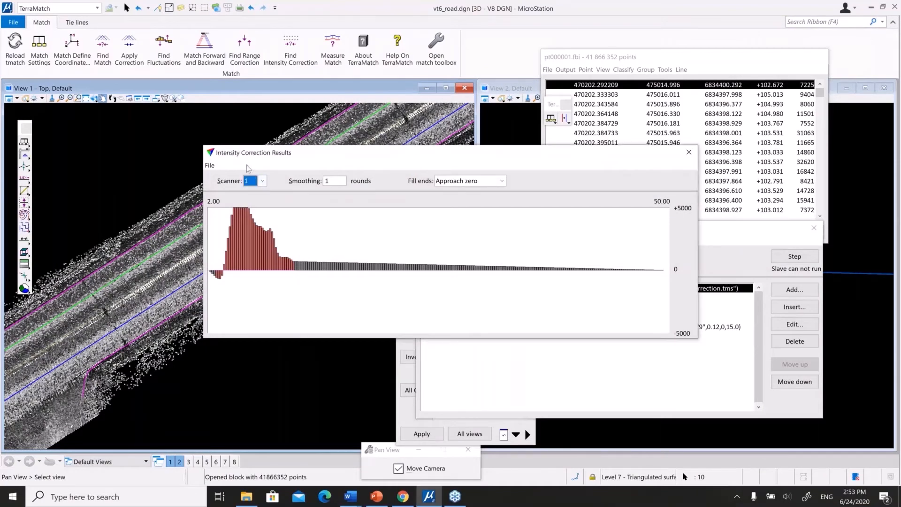
{"action": "left_click", "coordinate": [210, 166]}
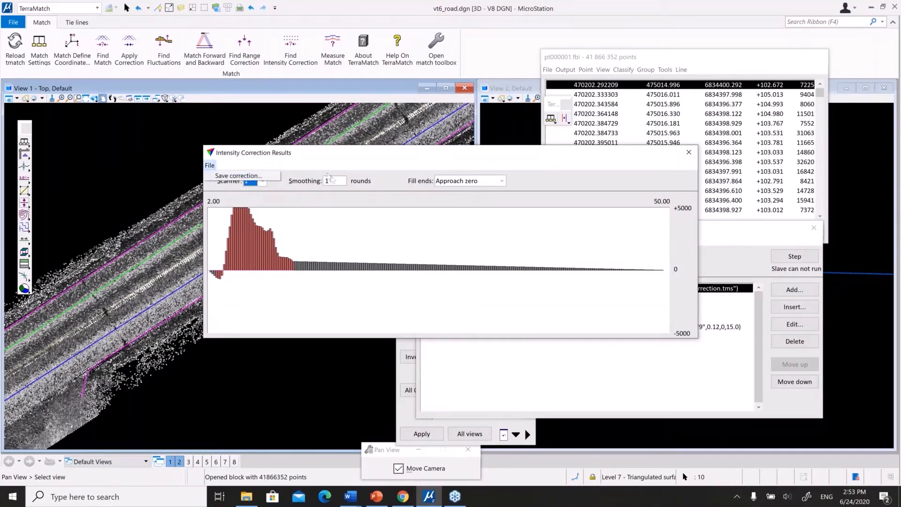
{"action": "left_click", "coordinate": [217, 176]}
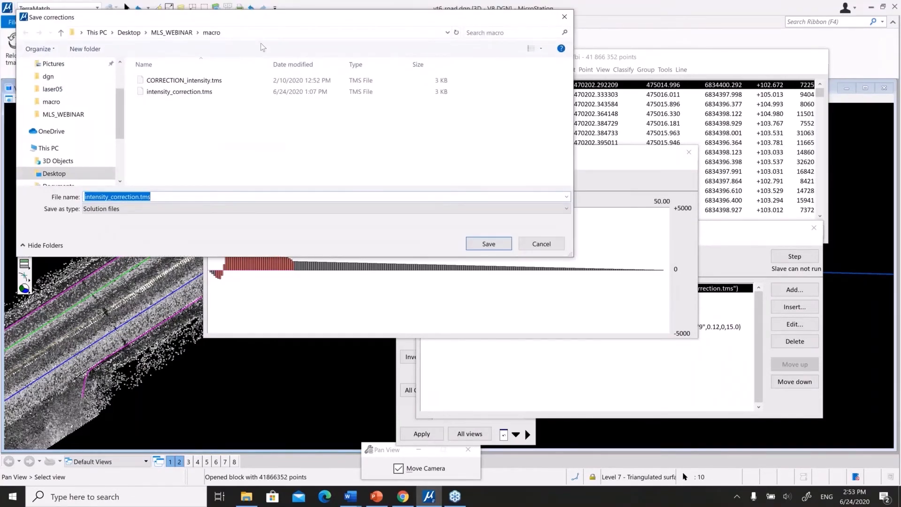
{"action": "left_click_drag", "start_coordinate": [223, 19], "coordinate": [362, 129]}
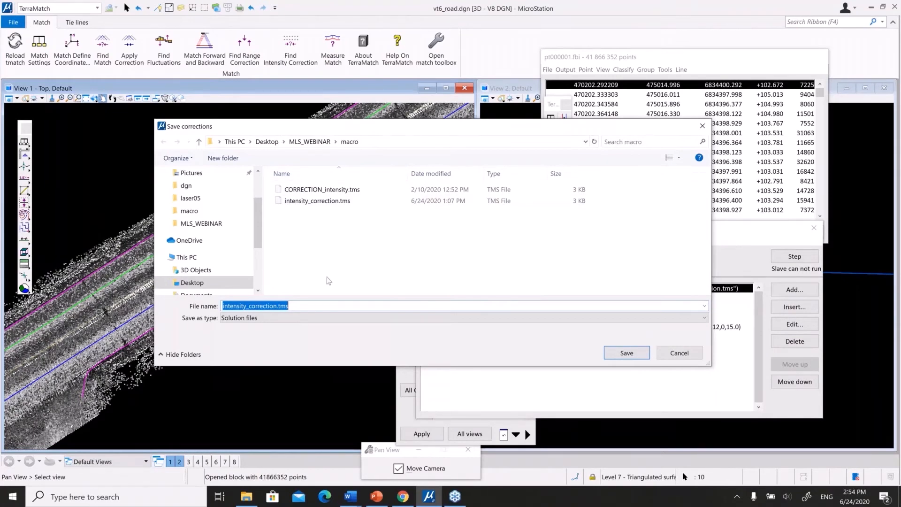
{"action": "left_click", "coordinate": [305, 204]}
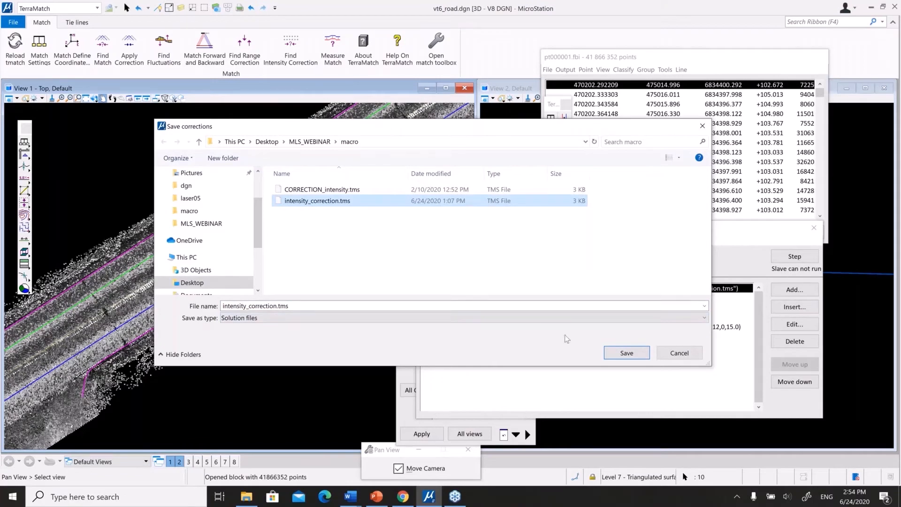
{"action": "left_click", "coordinate": [619, 354]}
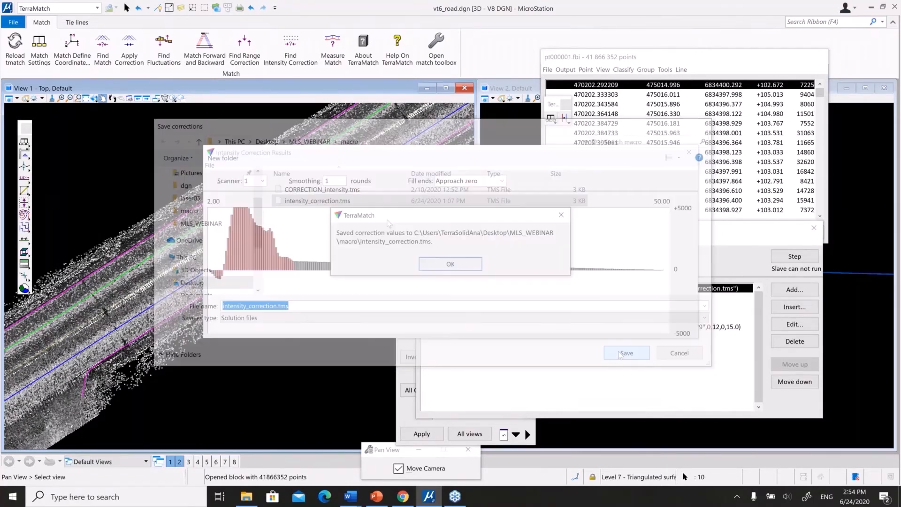
{"action": "left_click", "coordinate": [451, 263]}
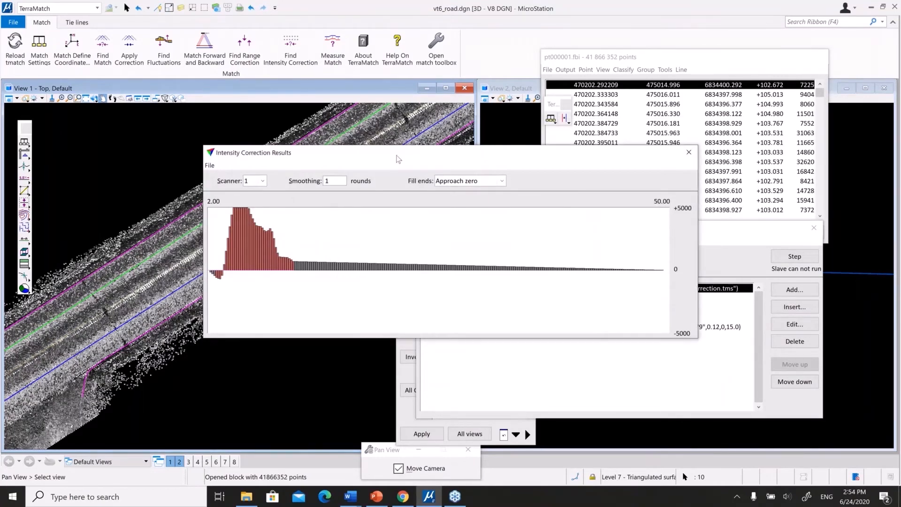
Close the intensity correction results and check the solution file used by the macro's Apply correction step
{"action": "left_click_drag", "start_coordinate": [398, 159], "coordinate": [514, 161]}
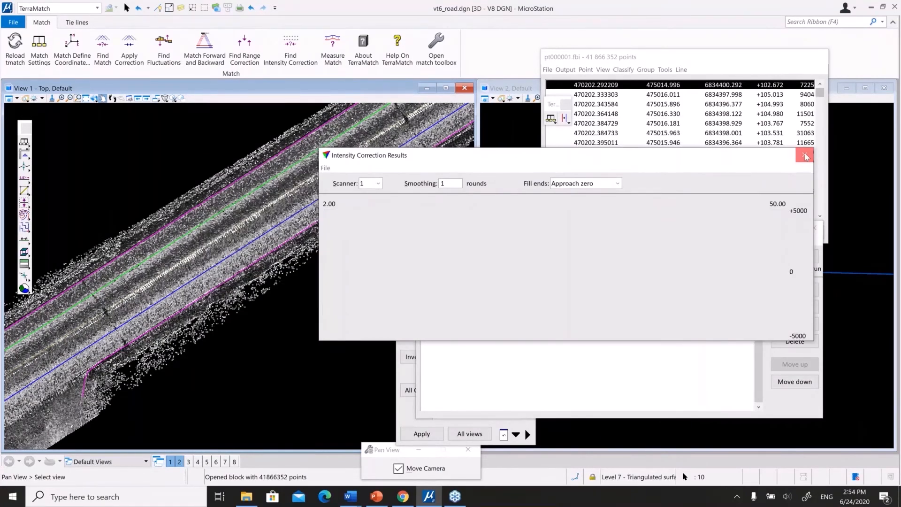
{"action": "left_click", "coordinate": [805, 154]}
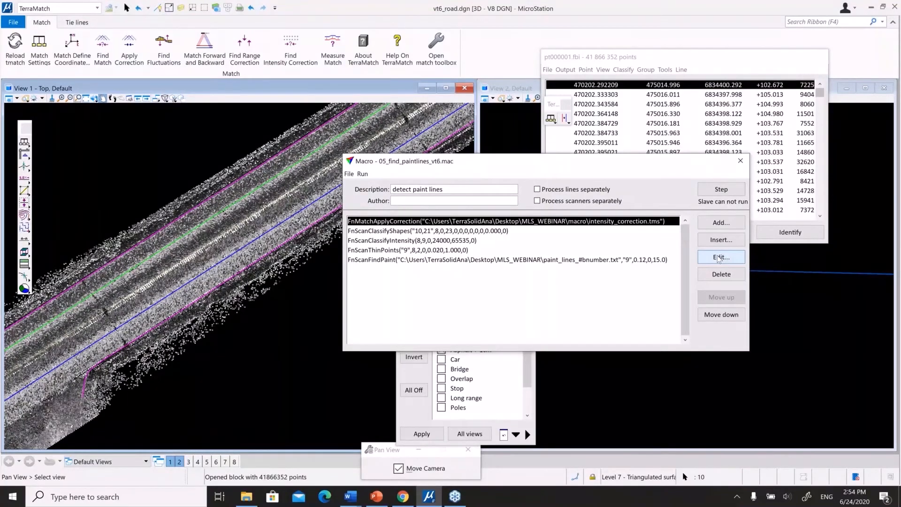
{"action": "left_click", "coordinate": [718, 258]}
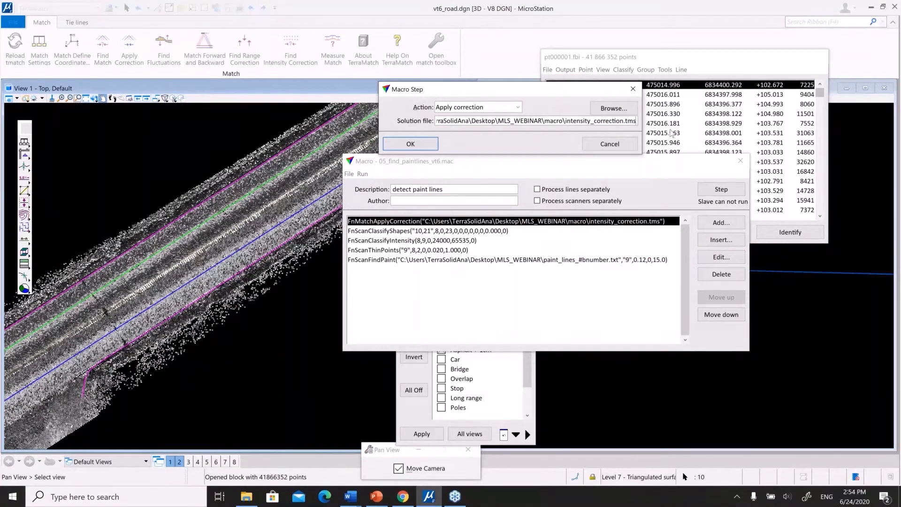
{"action": "left_click", "coordinate": [398, 145]}
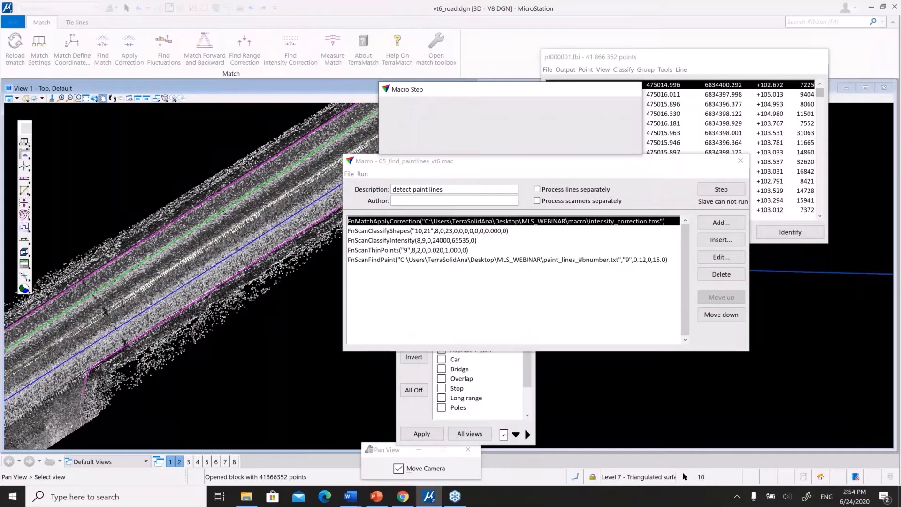
Open the macro's Classify by polygons step and review its source classes, target class, polygon source and level settings
{"action": "left_click", "coordinate": [406, 231]}
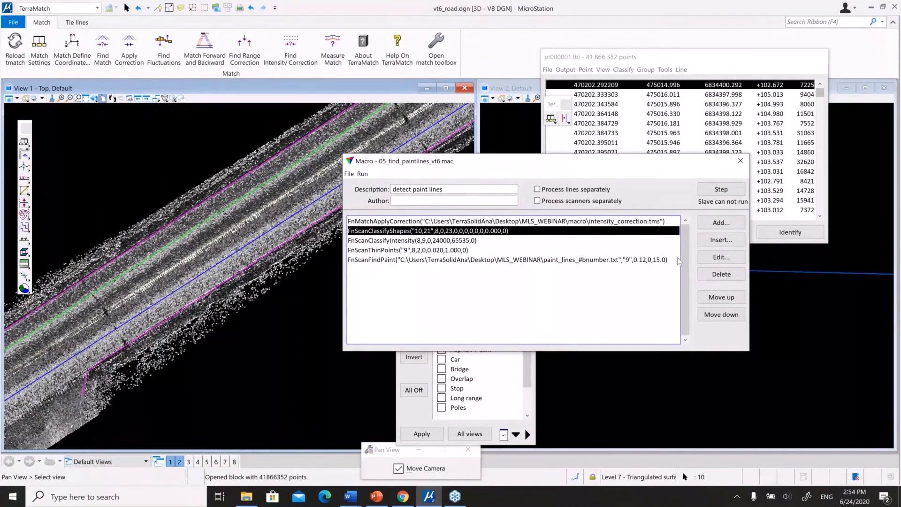
{"action": "left_click", "coordinate": [722, 190]}
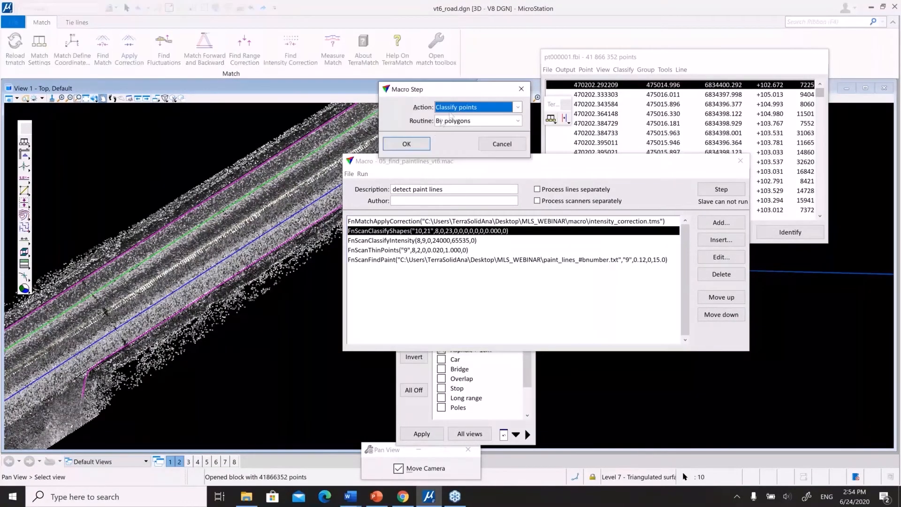
{"action": "left_click", "coordinate": [410, 145]}
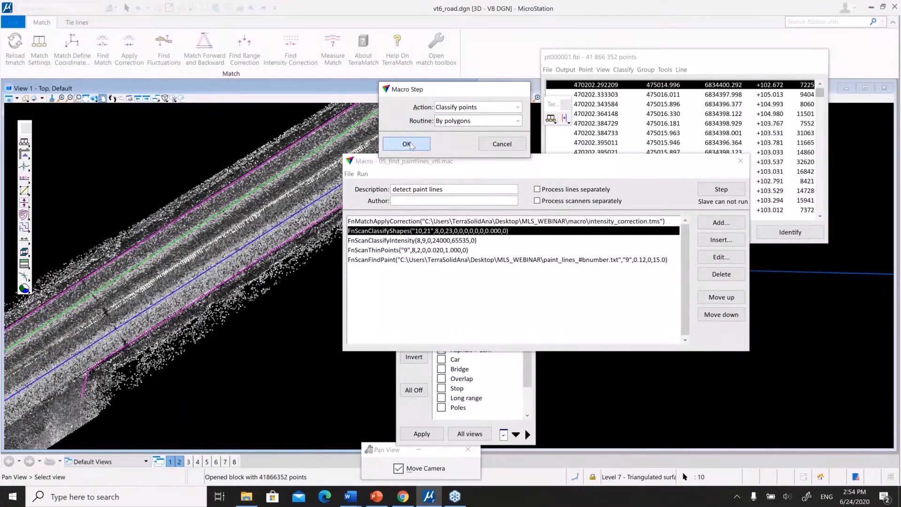
{"action": "left_click", "coordinate": [410, 144]}
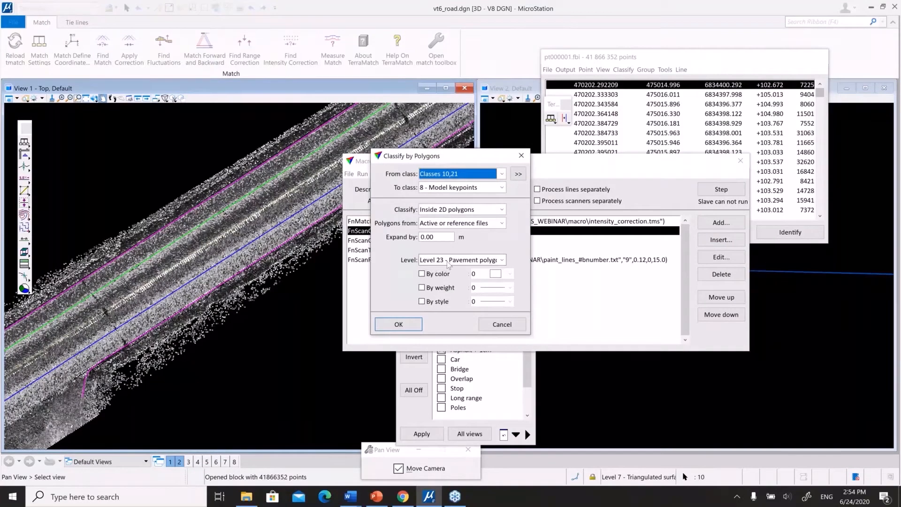
{"action": "left_click", "coordinate": [521, 156]}
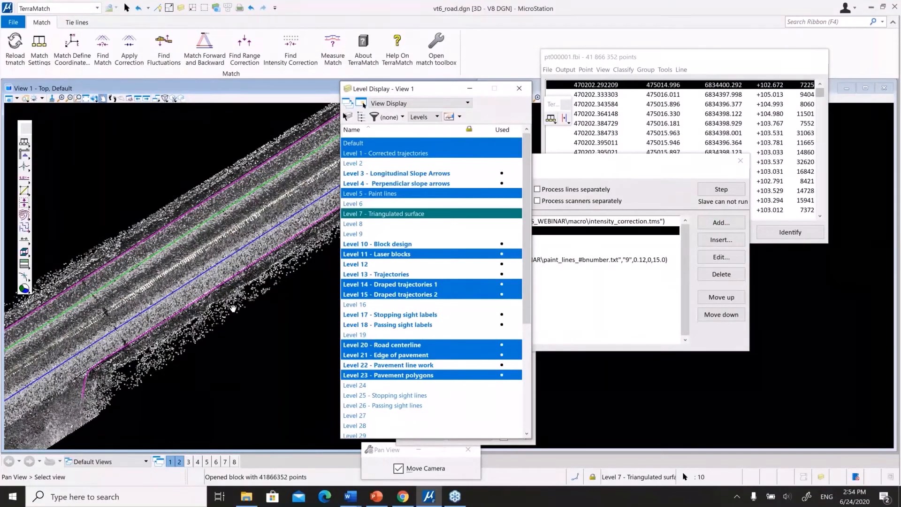
Select the Level 23 pavement polygon in the top view, examine its extent around the road points, and close the level display
{"action": "scroll", "coordinate": [233, 309], "scroll_direction": "up", "scroll_amount": 3}
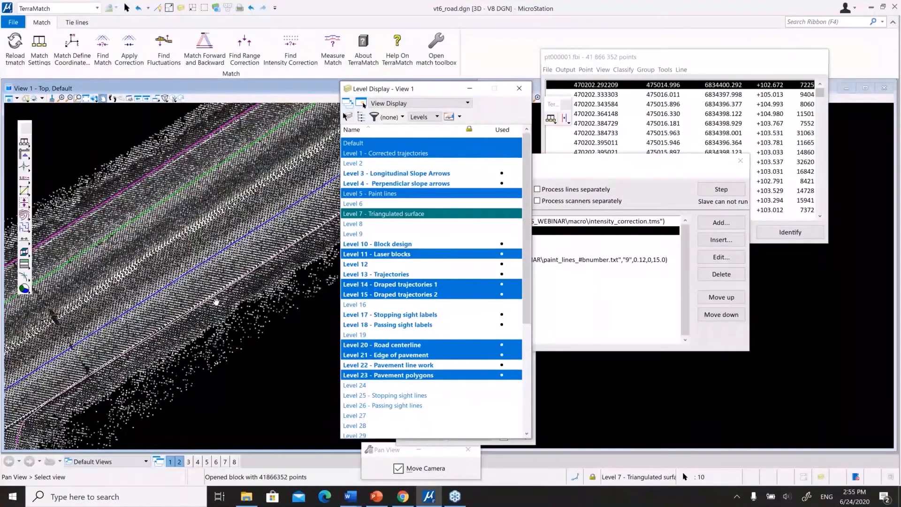
{"action": "key", "text": "Escape"}
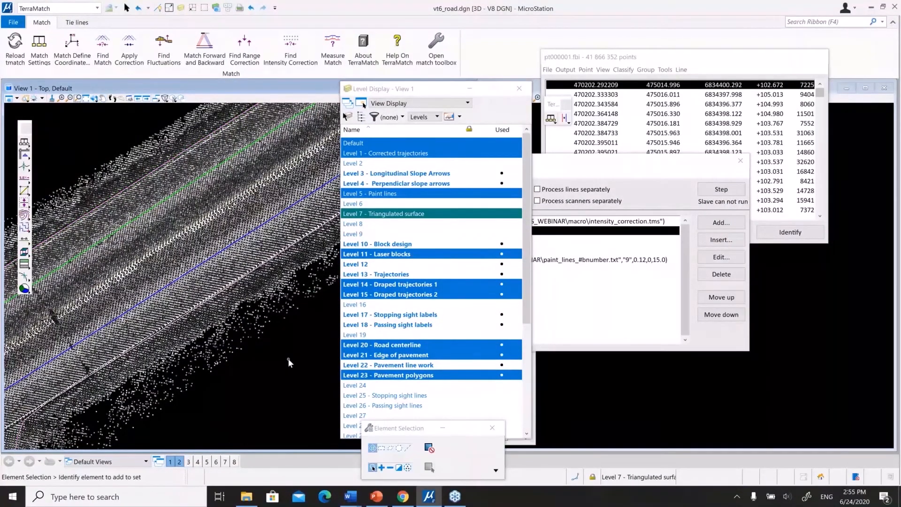
{"action": "scroll", "coordinate": [216, 287], "scroll_direction": "up", "scroll_amount": 5}
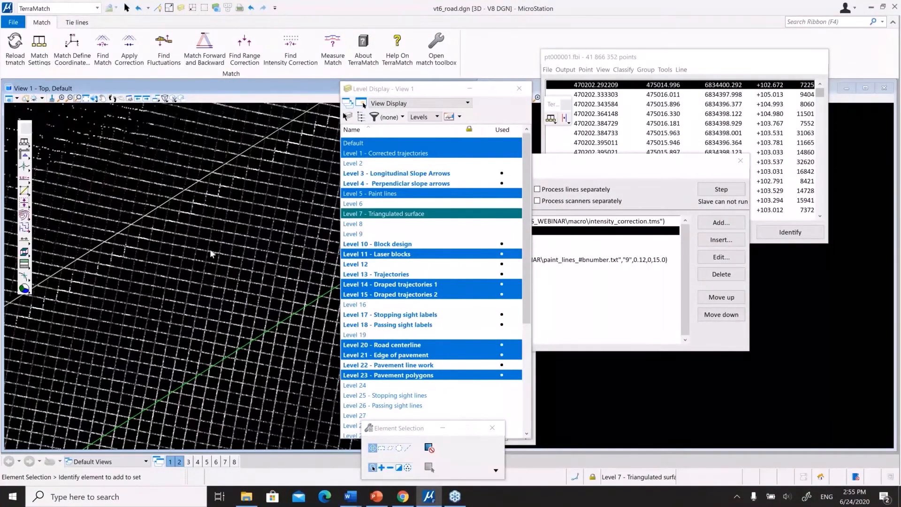
{"action": "scroll", "coordinate": [210, 249], "scroll_direction": "down", "scroll_amount": 2}
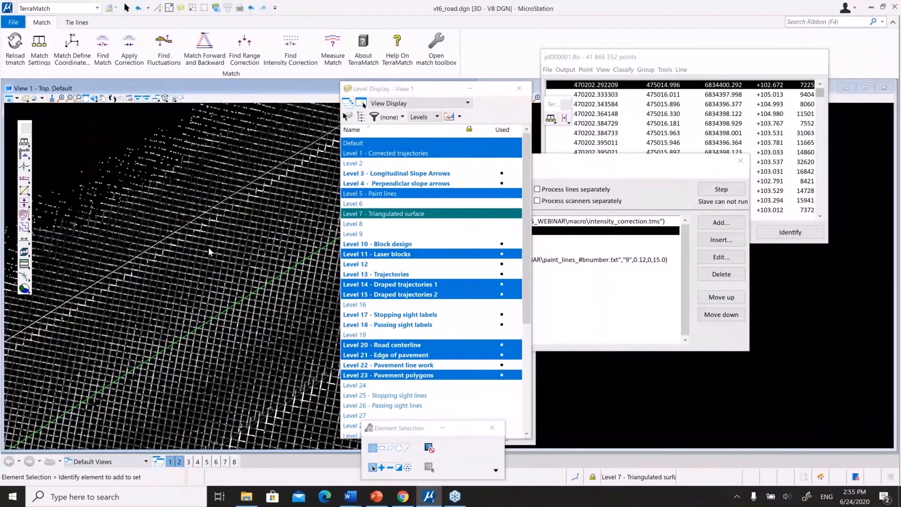
{"action": "scroll", "coordinate": [207, 247], "scroll_direction": "down", "scroll_amount": 3}
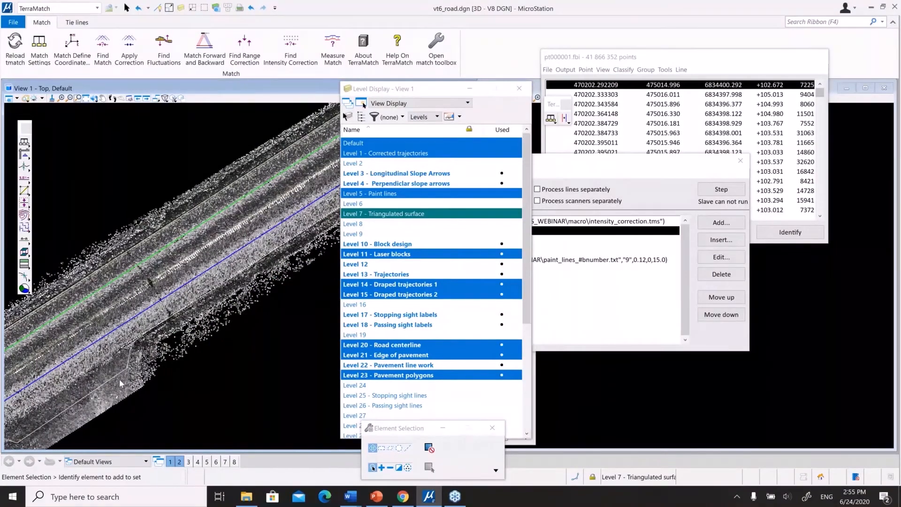
{"action": "left_click", "coordinate": [120, 379]}
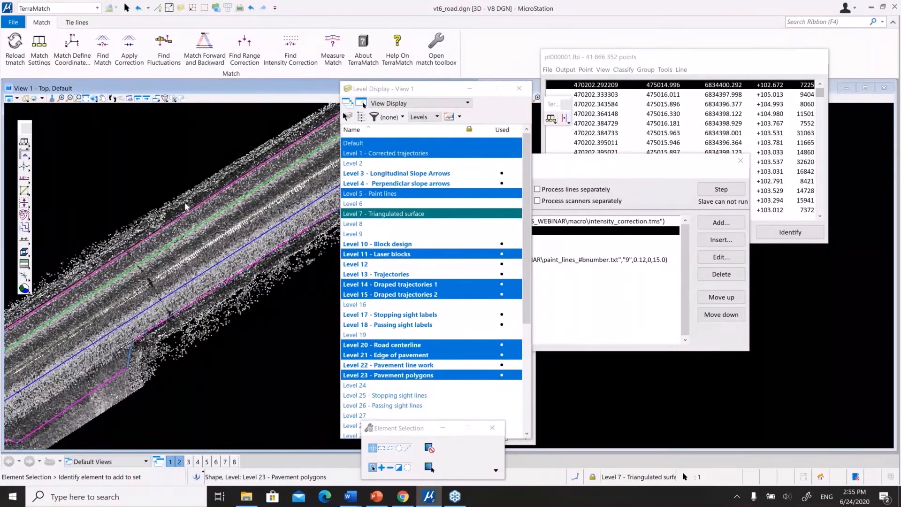
{"action": "scroll", "coordinate": [219, 225], "scroll_direction": "up", "scroll_amount": 2}
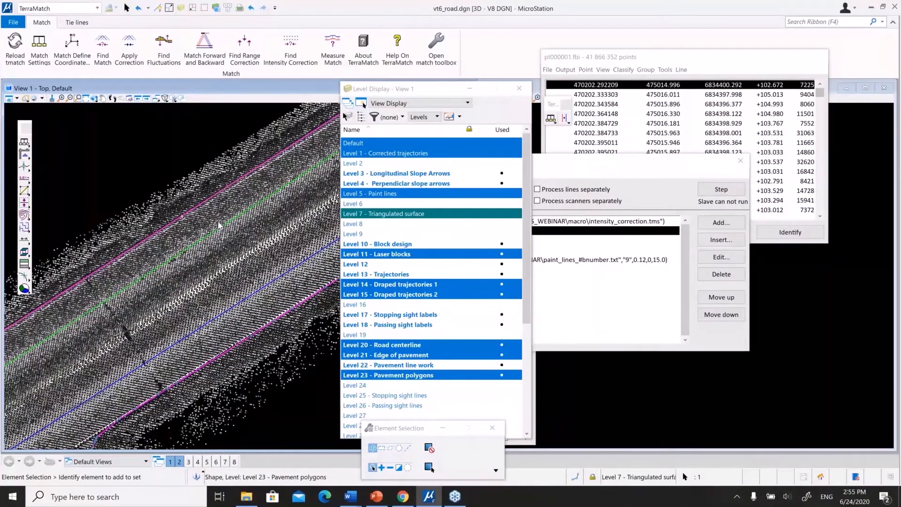
{"action": "left_click", "coordinate": [519, 89]}
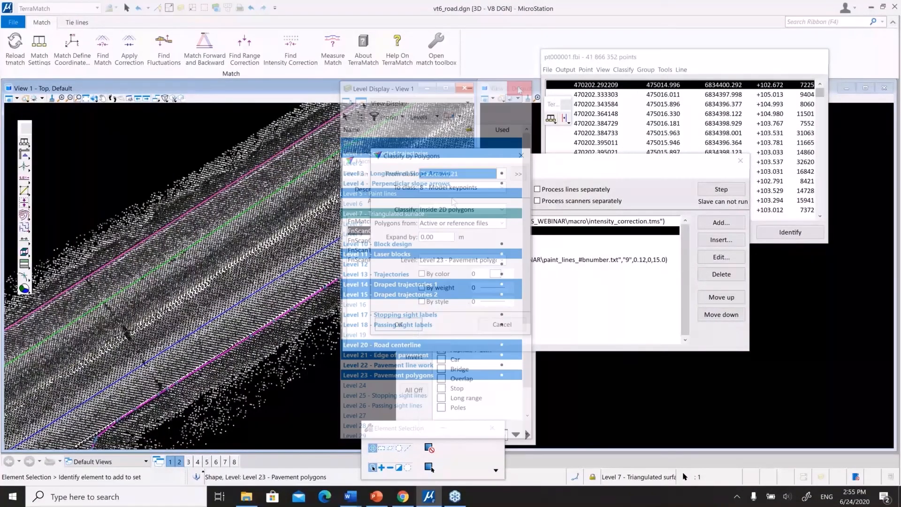
Set the source classes of the polygon classification to 10 Asphalt +-1cm and 21 Hard Surface, and accept the macro step
{"action": "left_click", "coordinate": [502, 174]}
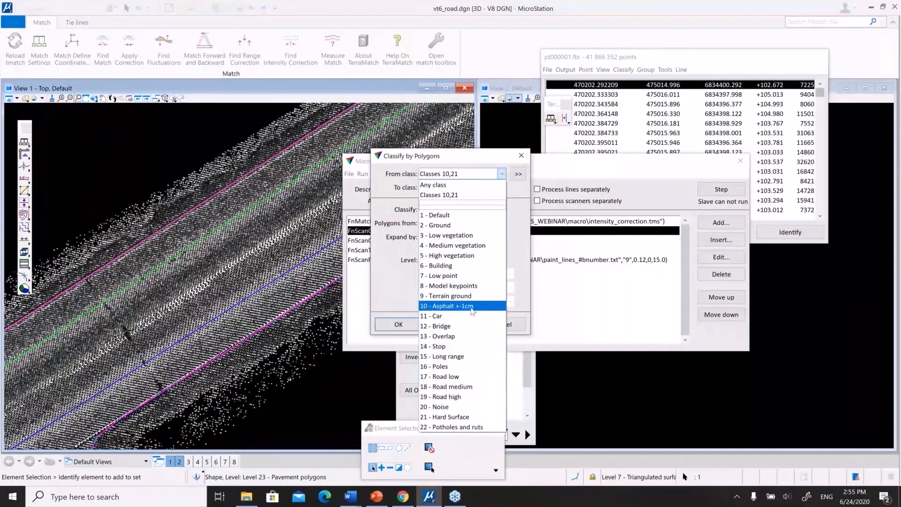
{"action": "left_click", "coordinate": [476, 304]}
{"action": "left_click", "coordinate": [518, 174]}
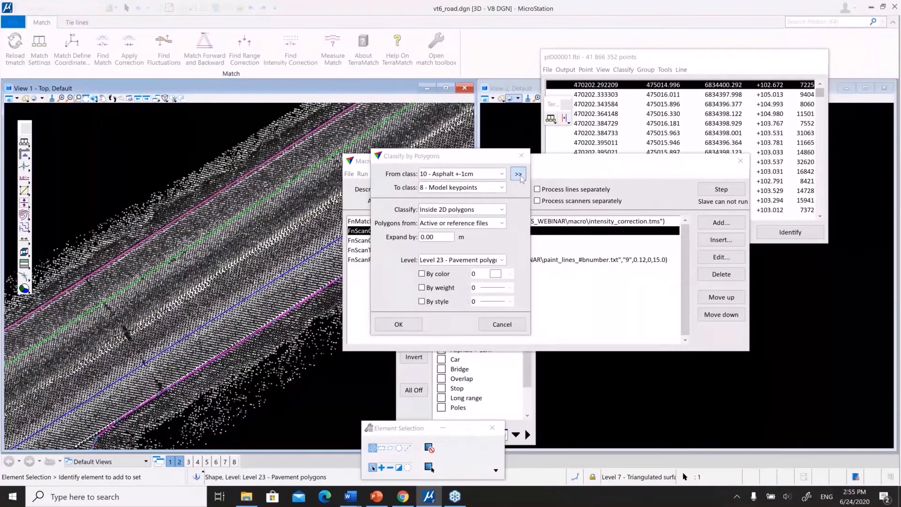
{"action": "left_click_drag", "start_coordinate": [511, 202], "coordinate": [520, 261]}
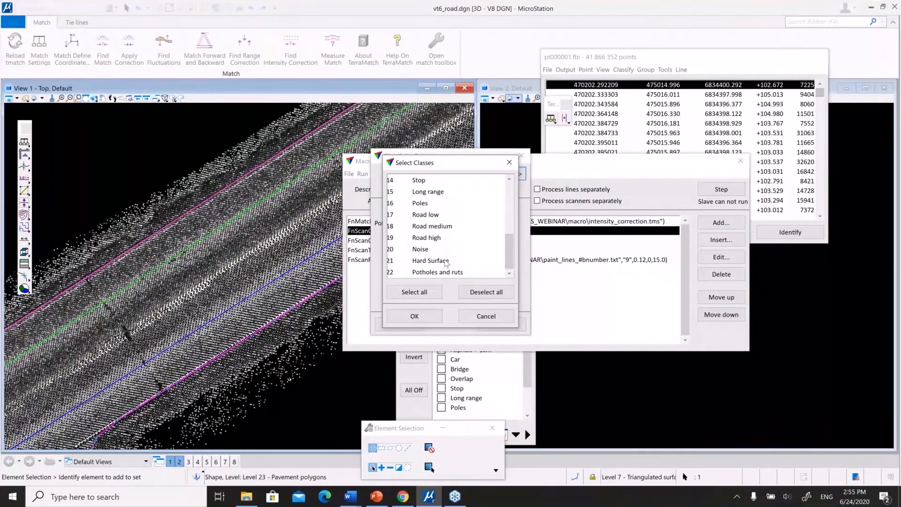
{"action": "left_click", "coordinate": [445, 261]}
{"action": "left_click", "coordinate": [408, 316]}
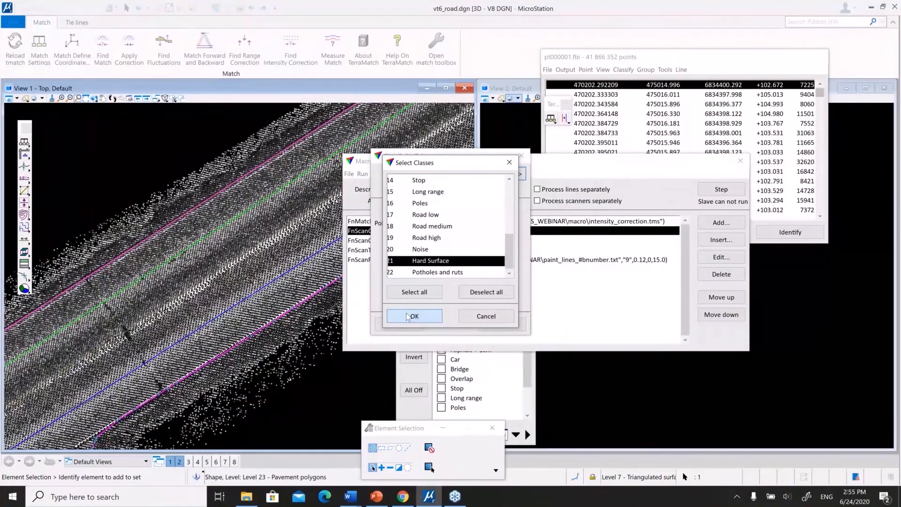
{"action": "left_click", "coordinate": [408, 316]}
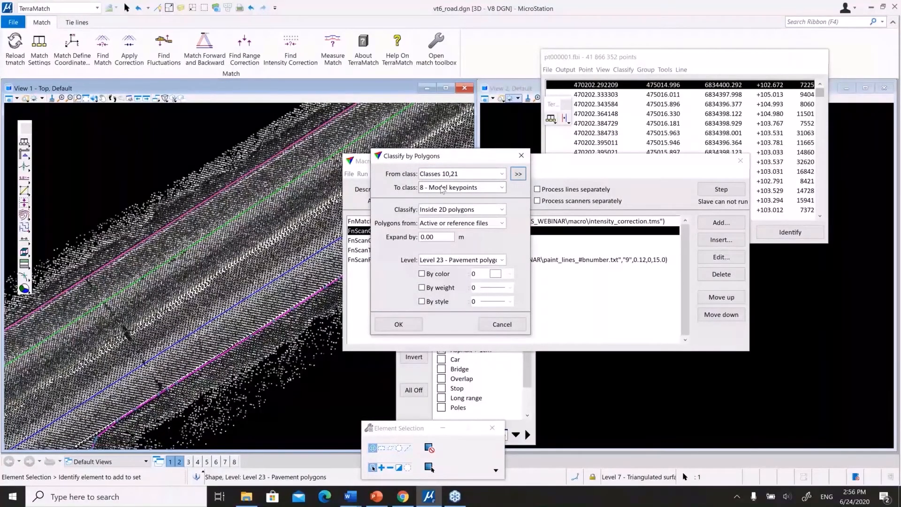
{"action": "left_click", "coordinate": [406, 325]}
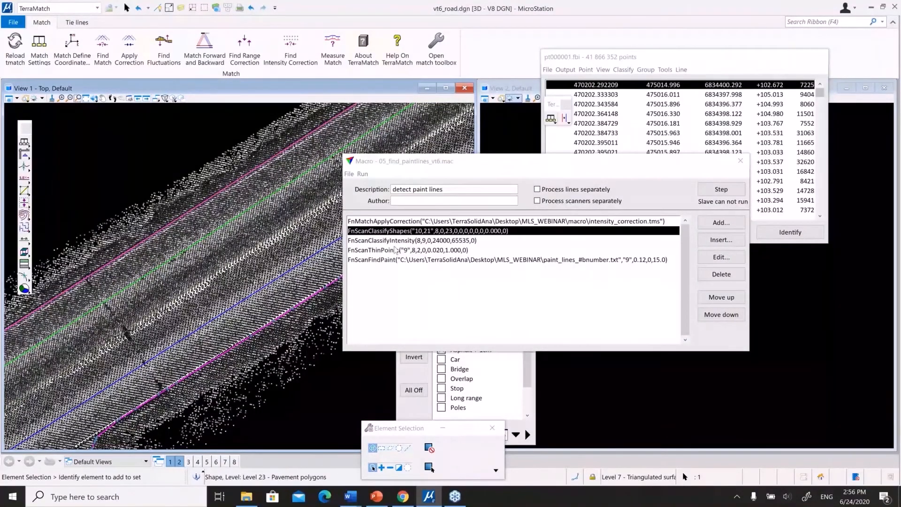
Review the macro's Classify by intensity step, examining its source and target classes and both intensity limits, and accept it
{"action": "left_click", "coordinate": [395, 241]}
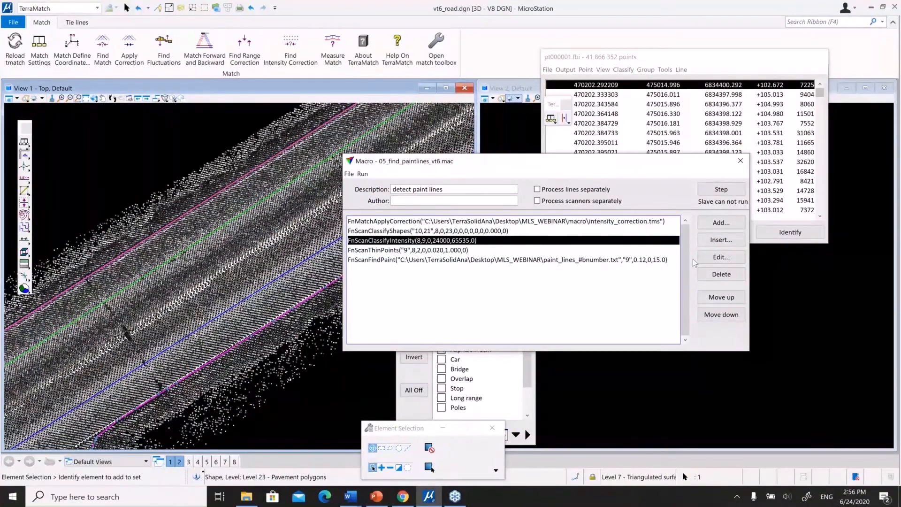
{"action": "left_click", "coordinate": [703, 257]}
{"action": "key", "text": "Return"}
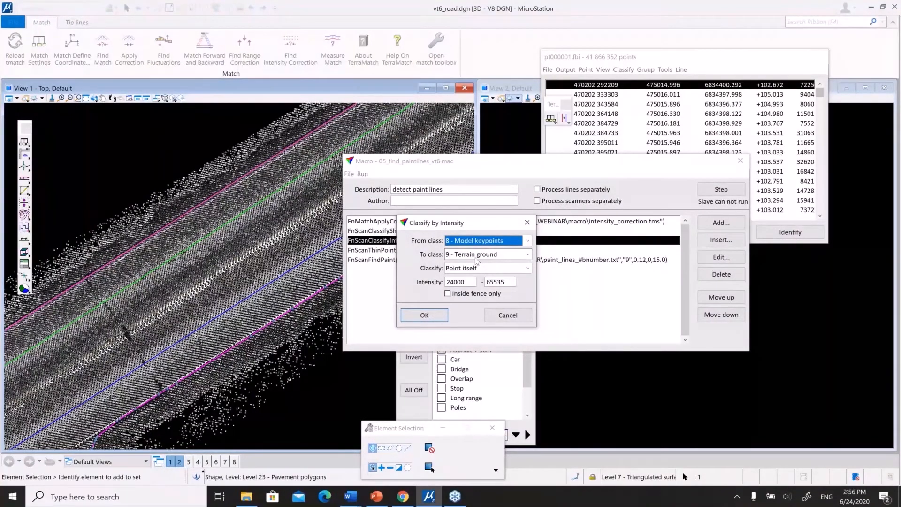
{"action": "left_click", "coordinate": [454, 282]}
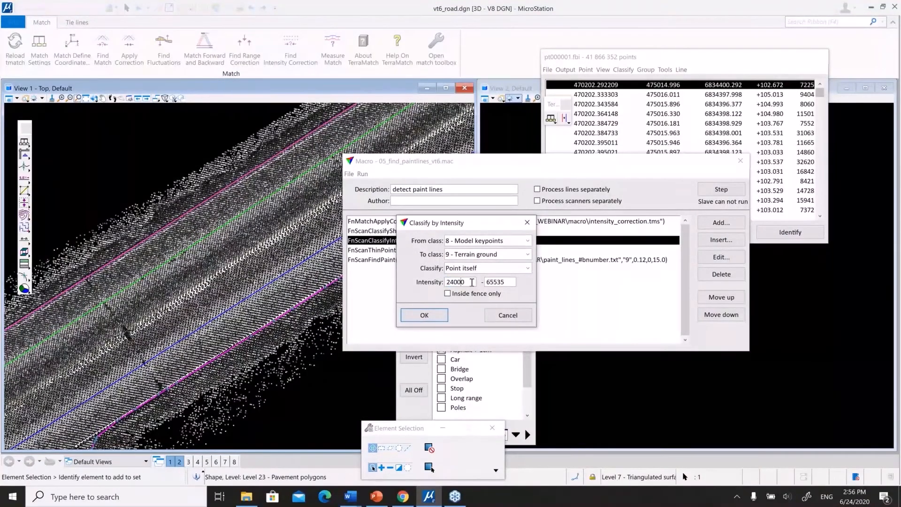
{"action": "left_click_drag", "start_coordinate": [454, 282], "coordinate": [446, 282]}
{"action": "left_click", "coordinate": [486, 282]}
{"action": "double_click", "coordinate": [497, 283]}
{"action": "left_click", "coordinate": [512, 283]}
{"action": "left_click_drag", "start_coordinate": [511, 283], "coordinate": [482, 285]}
{"action": "left_click_drag", "start_coordinate": [504, 281], "coordinate": [483, 281]}
{"action": "left_click", "coordinate": [420, 313]}
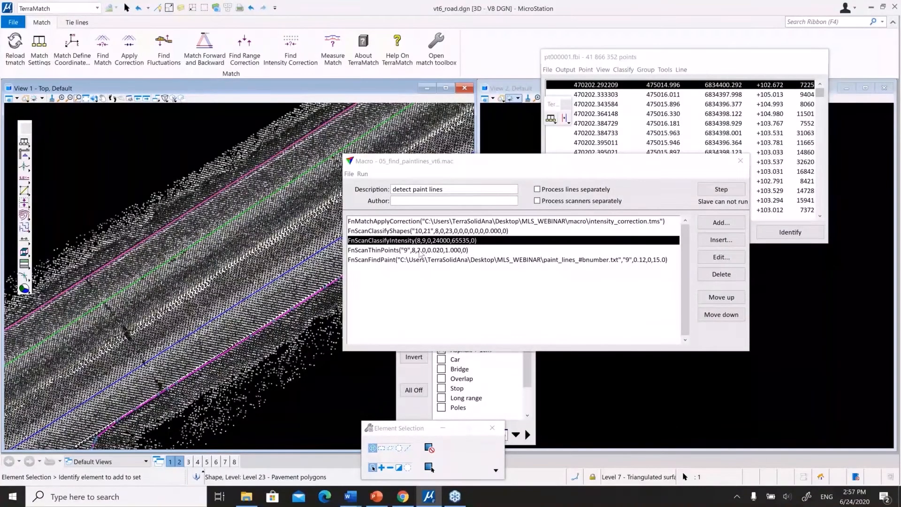
Review the macro's Thin points step, examining its classes, density method, kept point and distance limits, and accept it
{"action": "left_click", "coordinate": [420, 251]}
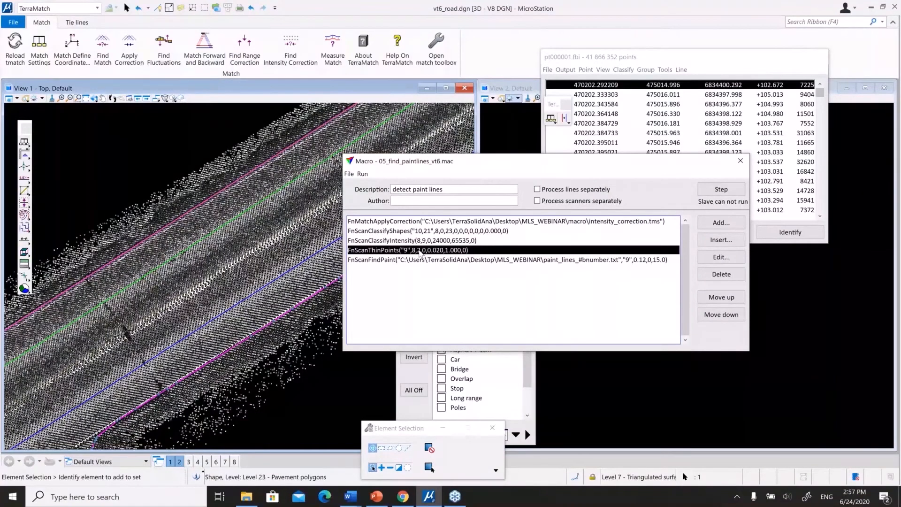
{"action": "double_click", "coordinate": [419, 250]}
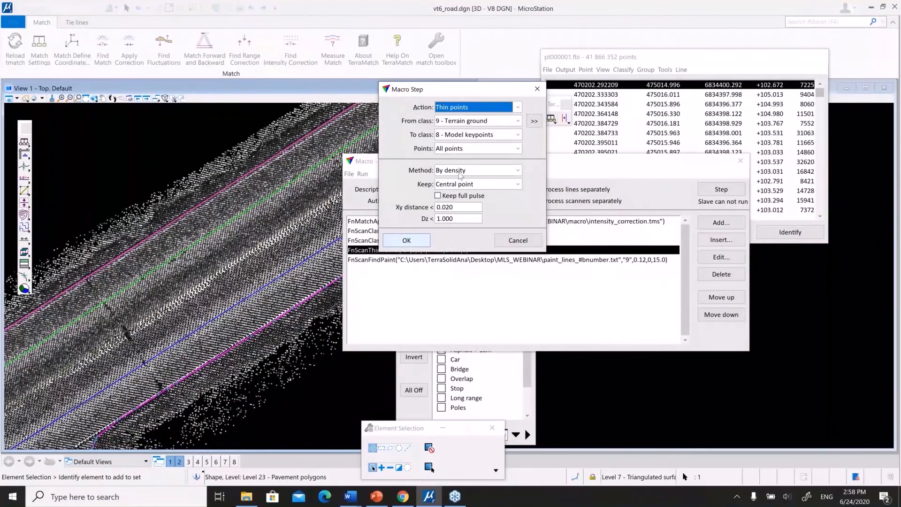
{"action": "left_click", "coordinate": [407, 242]}
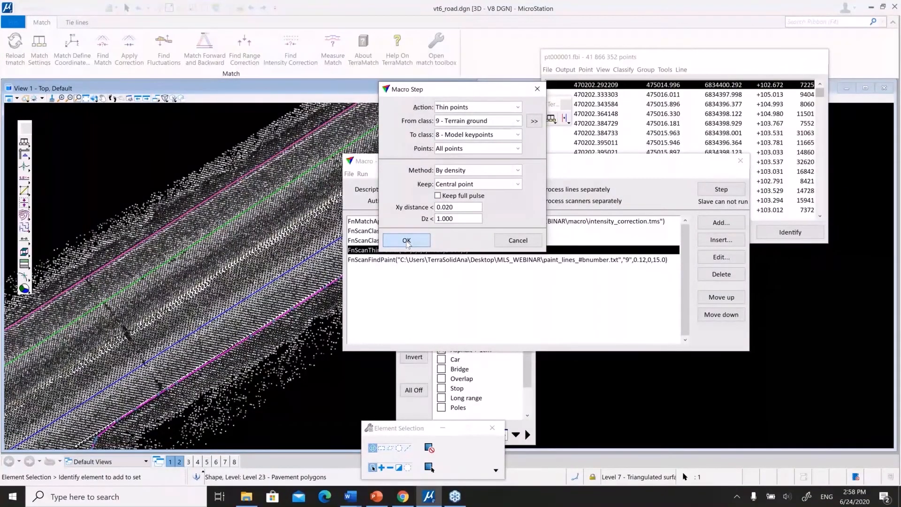
{"action": "left_click", "coordinate": [406, 241]}
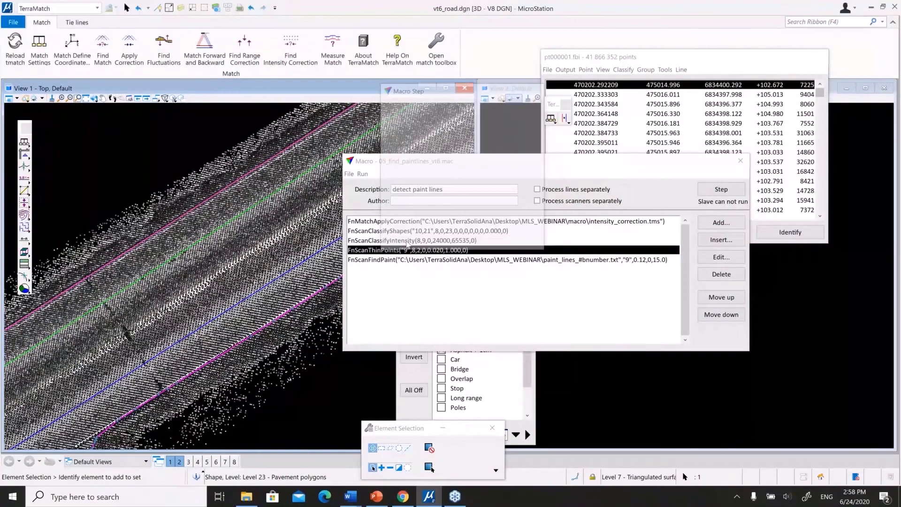
Open the macro's Find paint lines step, review its width, bright class and output file, and close the routine settings
{"action": "left_click", "coordinate": [458, 261]}
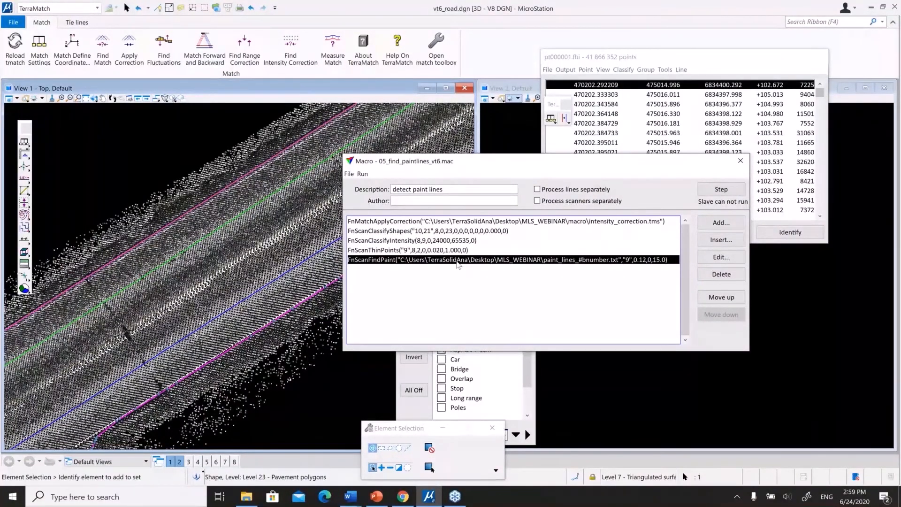
{"action": "left_click", "coordinate": [721, 257]}
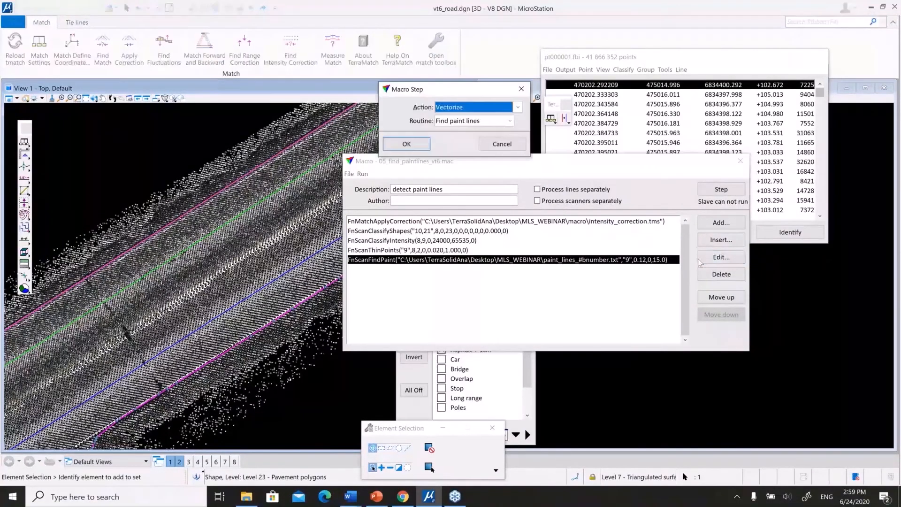
{"action": "left_click", "coordinate": [406, 144]}
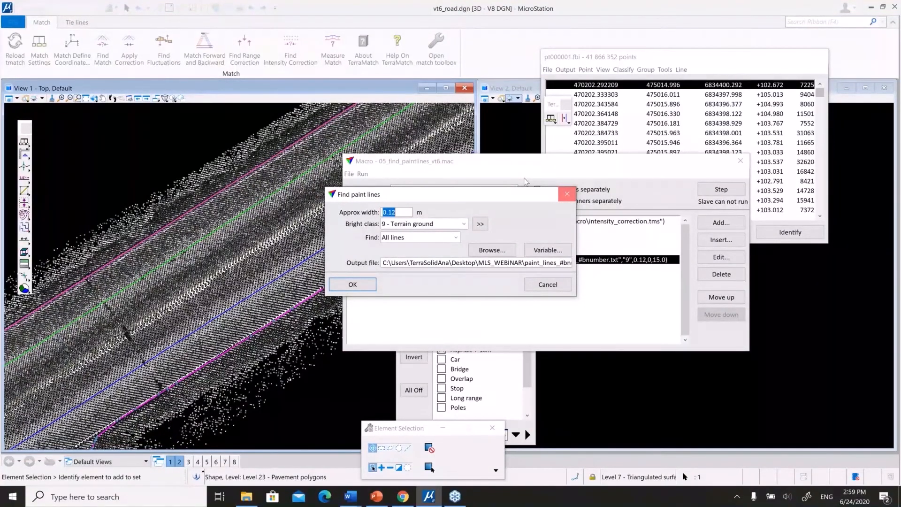
{"action": "left_click", "coordinate": [567, 194]}
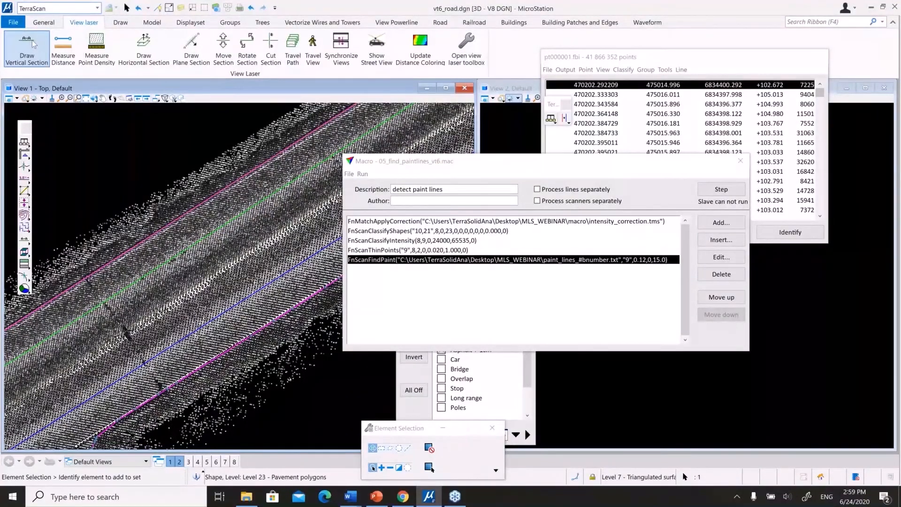
Measure the width of the paint line near the middle of the road in the top view
{"action": "left_click", "coordinate": [63, 44]}
{"action": "scroll", "coordinate": [258, 197], "scroll_direction": "up", "scroll_amount": 5}
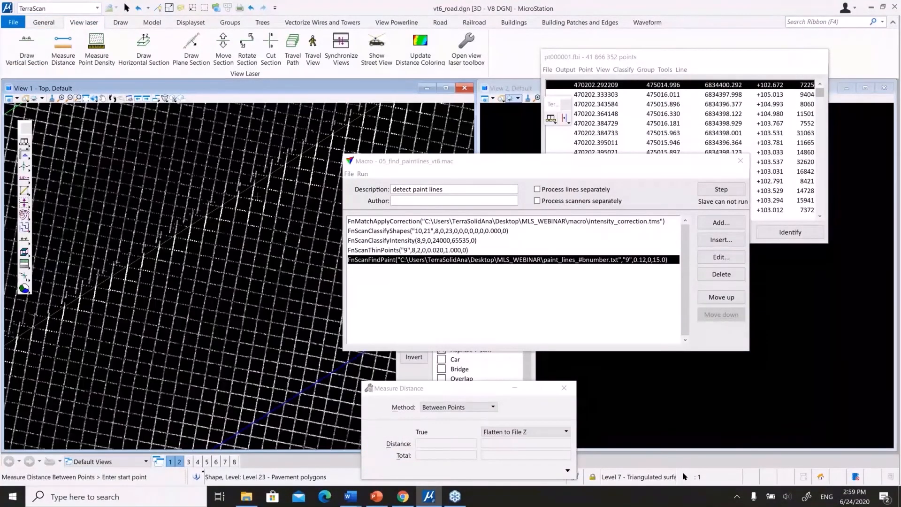
{"action": "scroll", "coordinate": [258, 197], "scroll_direction": "up", "scroll_amount": 2}
{"action": "left_click", "coordinate": [258, 196]}
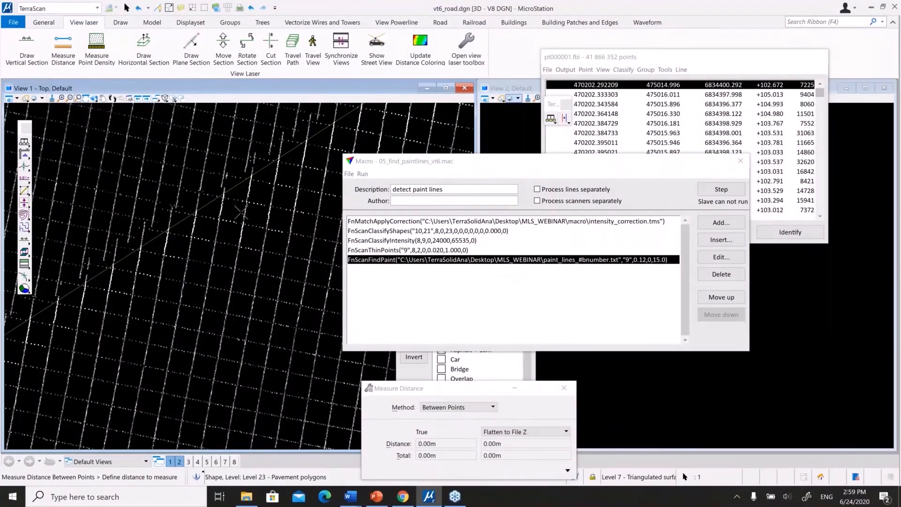
{"action": "left_click", "coordinate": [241, 213]}
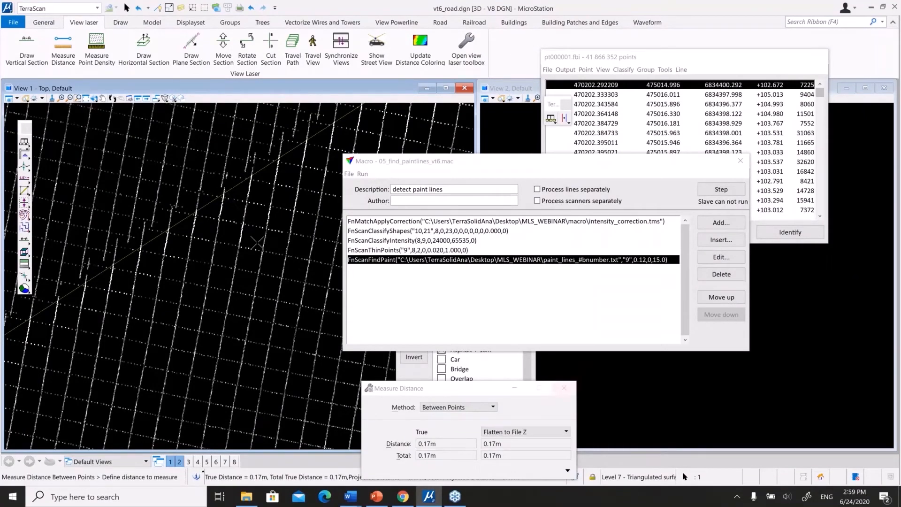
{"action": "left_click", "coordinate": [182, 251]}
{"action": "left_click", "coordinate": [112, 275]}
Examine the paint lines at closer range and measure the width of the one beside the pavement edge
{"action": "scroll", "coordinate": [112, 281], "scroll_direction": "up", "scroll_amount": 5}
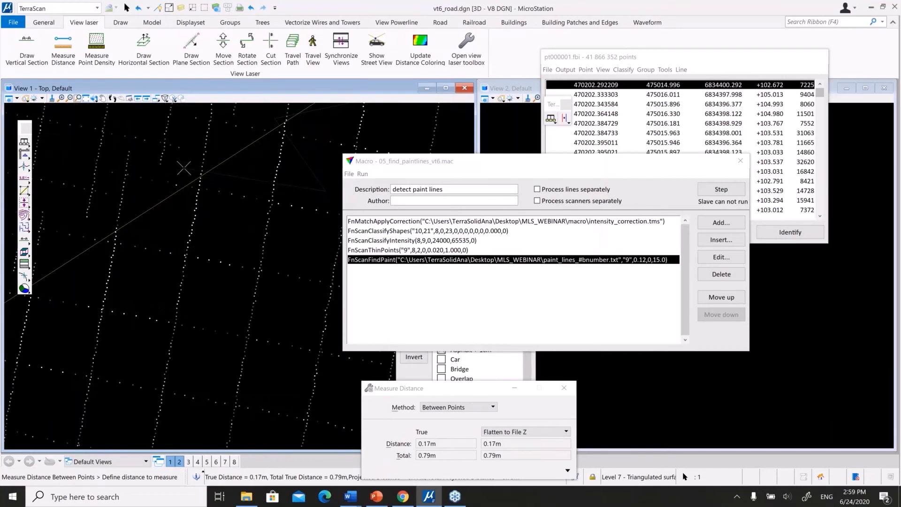
{"action": "left_click", "coordinate": [124, 179]}
{"action": "left_click", "coordinate": [177, 257]}
{"action": "scroll", "coordinate": [199, 266], "scroll_direction": "down", "scroll_amount": 3}
{"action": "scroll", "coordinate": [199, 266], "scroll_direction": "up", "scroll_amount": 3}
{"action": "left_click", "coordinate": [225, 282]}
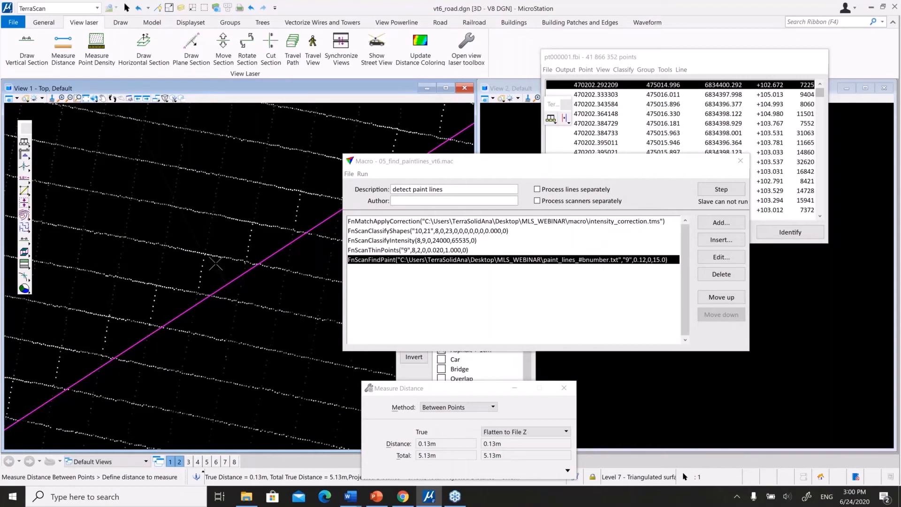
Measure the paint line width along the opposite pavement edge and close the distance measurement
{"action": "scroll", "coordinate": [216, 264], "scroll_direction": "down", "scroll_amount": 3}
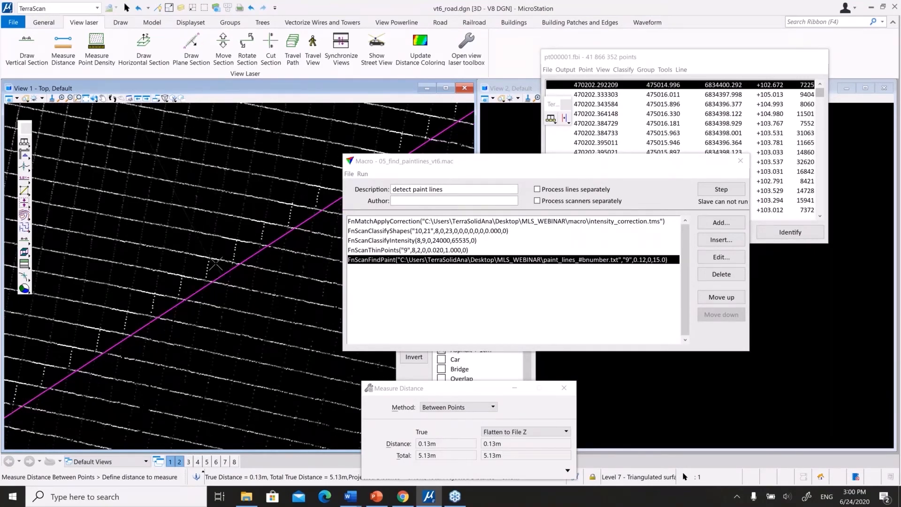
{"action": "scroll", "coordinate": [216, 264], "scroll_direction": "down", "scroll_amount": 2}
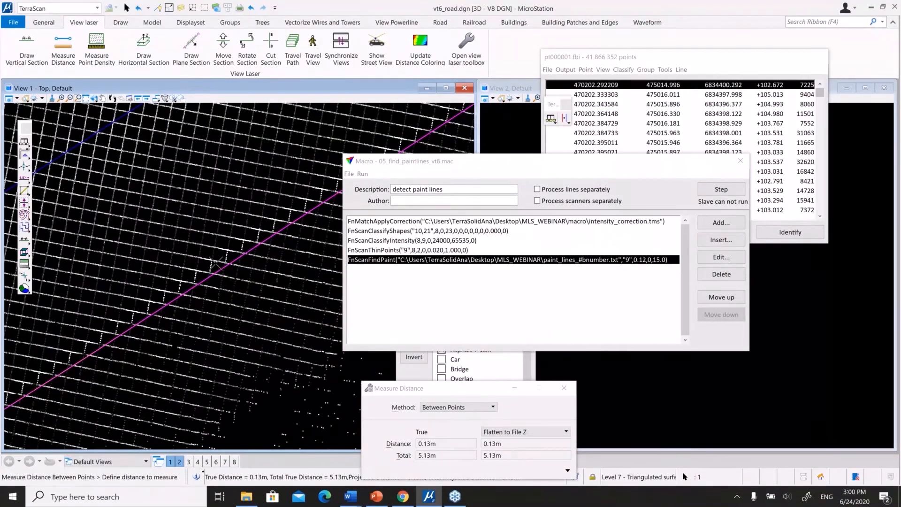
{"action": "scroll", "coordinate": [216, 264], "scroll_direction": "down", "scroll_amount": 3}
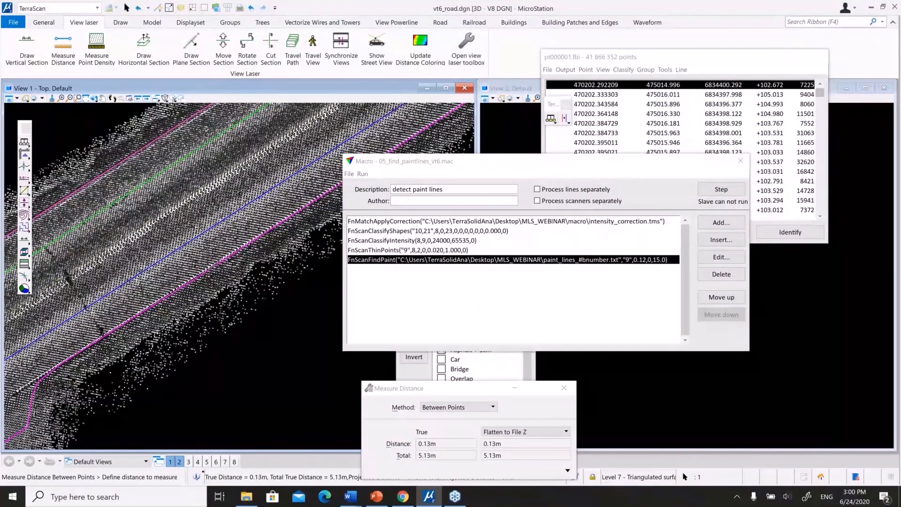
{"action": "scroll", "coordinate": [216, 264], "scroll_direction": "up", "scroll_amount": 2}
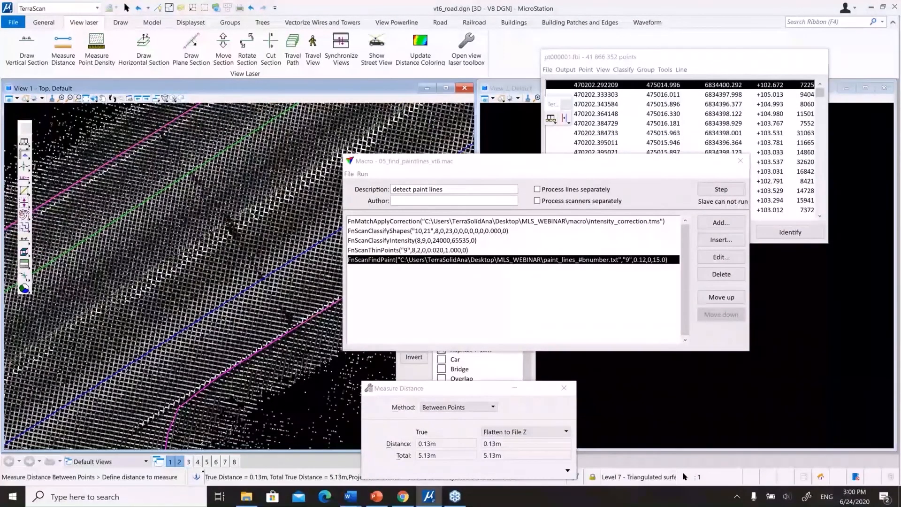
{"action": "scroll", "coordinate": [216, 255], "scroll_direction": "up", "scroll_amount": 2}
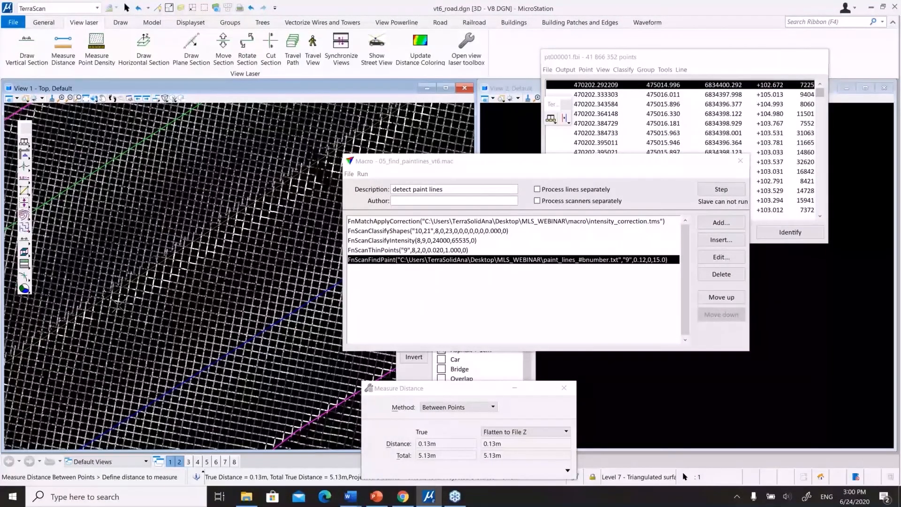
{"action": "scroll", "coordinate": [104, 258], "scroll_direction": "up", "scroll_amount": 3}
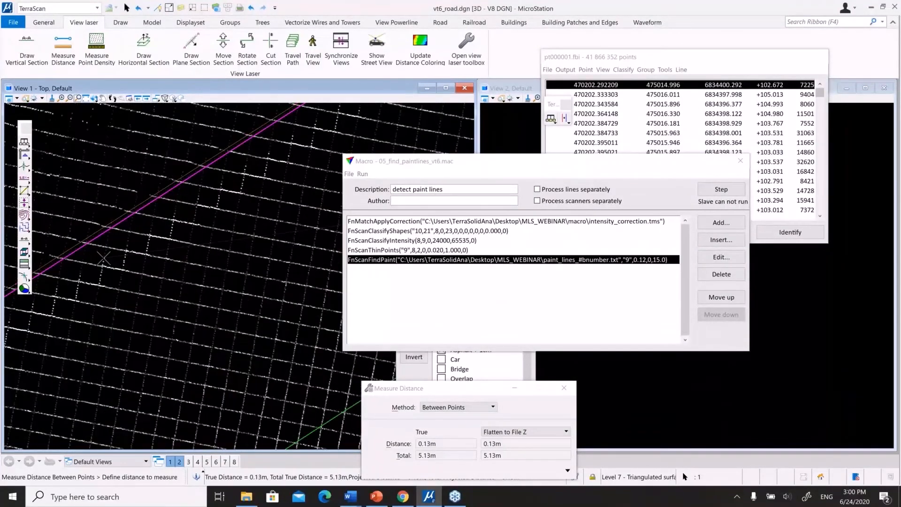
{"action": "left_click", "coordinate": [113, 275]}
{"action": "left_click", "coordinate": [113, 275]}
{"action": "left_click", "coordinate": [564, 388]}
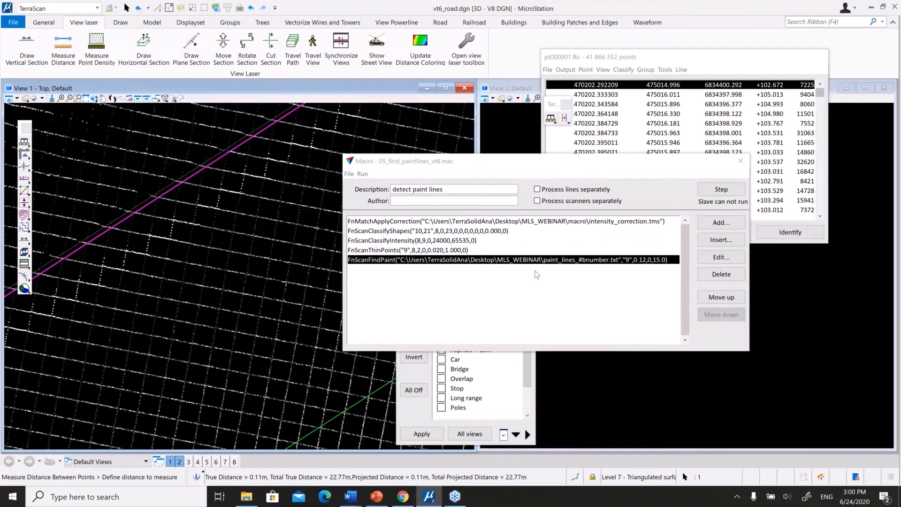
Review the Find paint lines routine settings, choose All lines as the search scope, and accept the macro step
{"action": "double_click", "coordinate": [533, 260]}
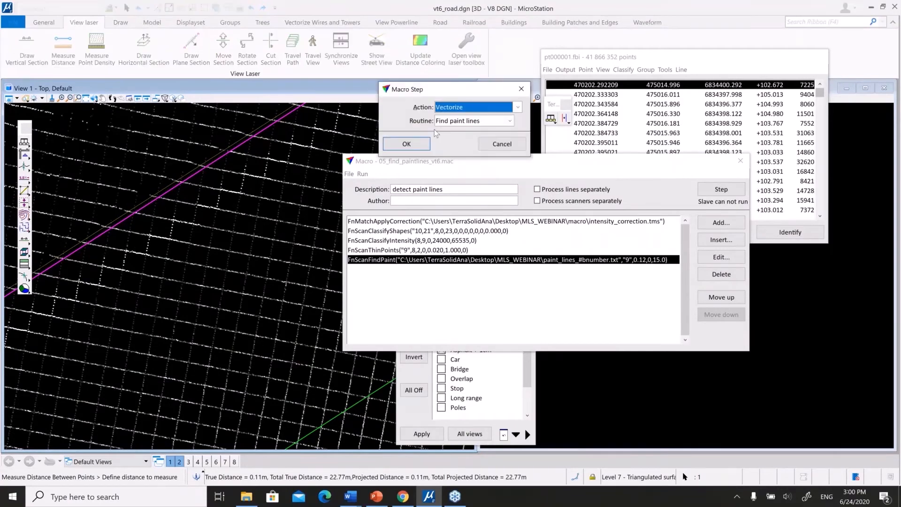
{"action": "left_click", "coordinate": [413, 143]}
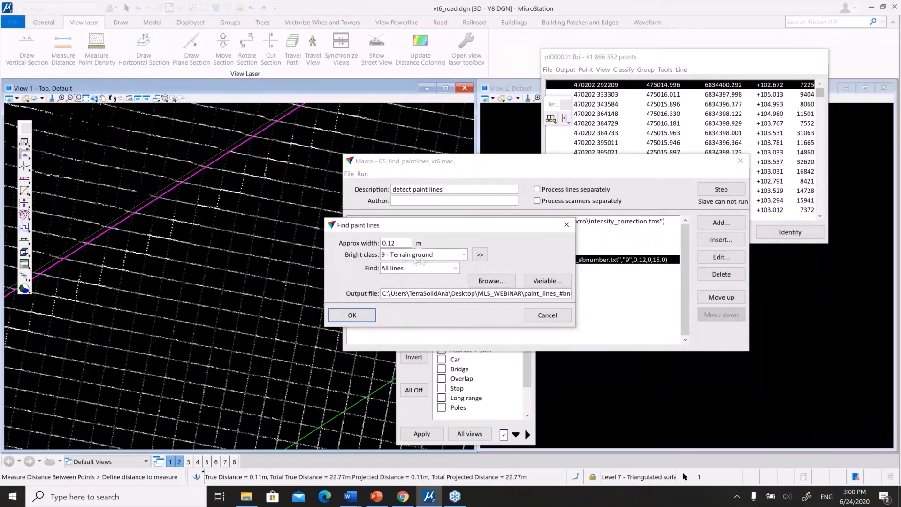
{"action": "left_click", "coordinate": [403, 268]}
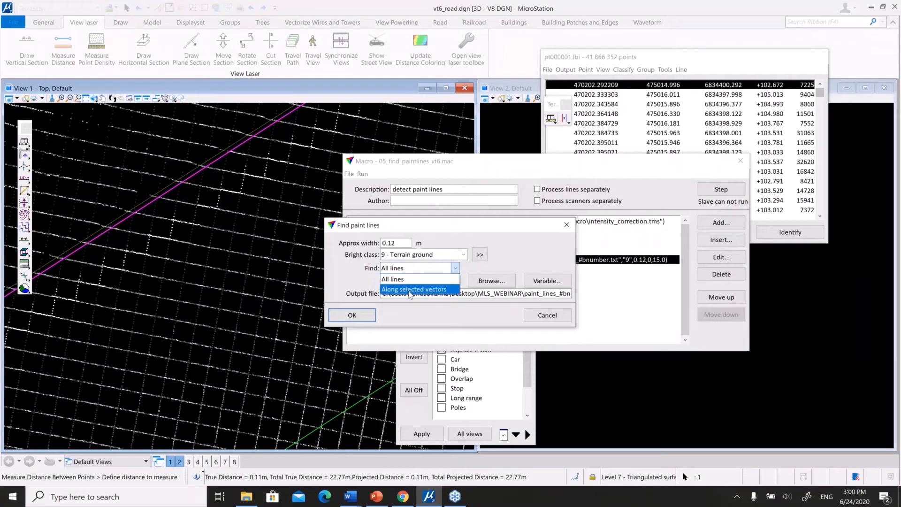
{"action": "left_click", "coordinate": [402, 281]}
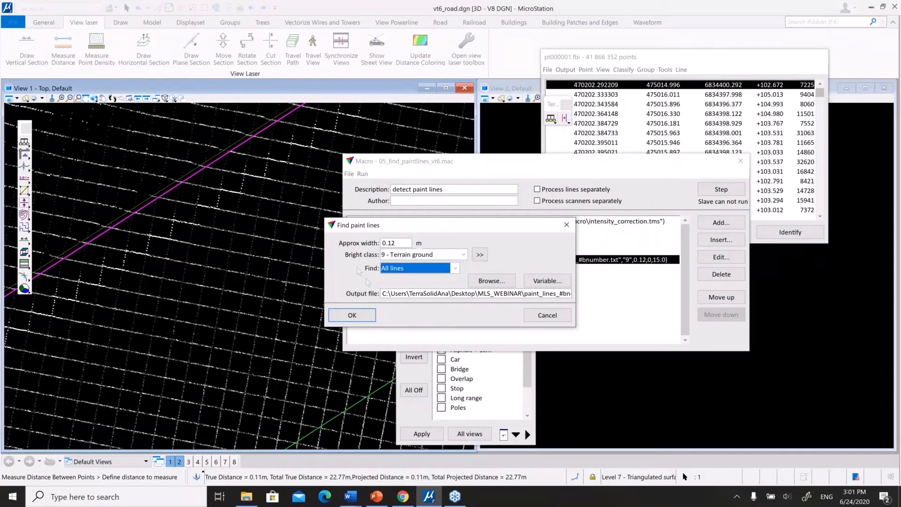
{"action": "left_click", "coordinate": [358, 317]}
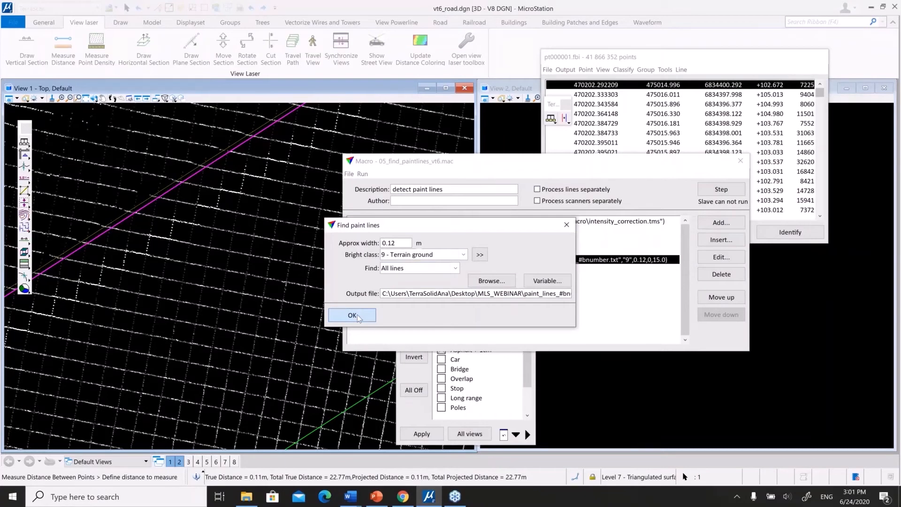
{"action": "left_click", "coordinate": [359, 317]}
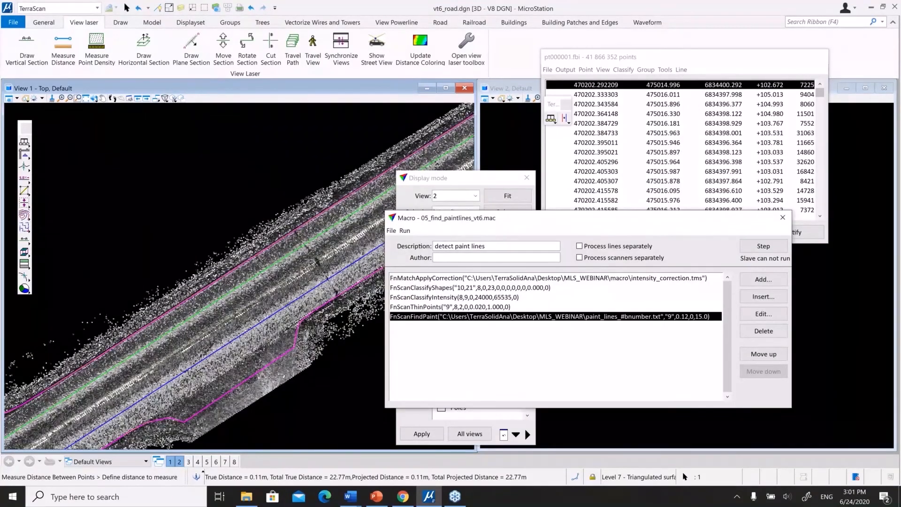
Select the Level 20 road centerline in the top view
{"action": "scroll", "coordinate": [239, 261], "scroll_direction": "down", "scroll_amount": 3}
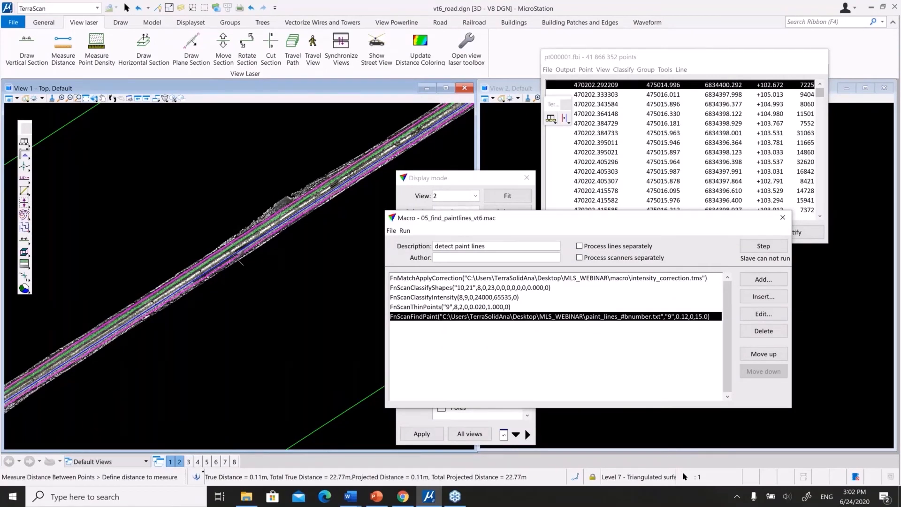
{"action": "scroll", "coordinate": [240, 261], "scroll_direction": "up", "scroll_amount": 5}
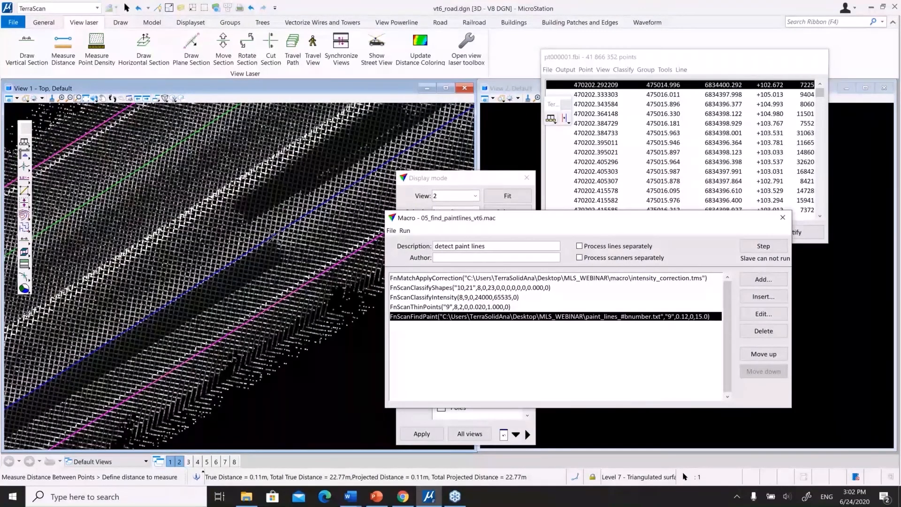
{"action": "left_click", "coordinate": [391, 230]}
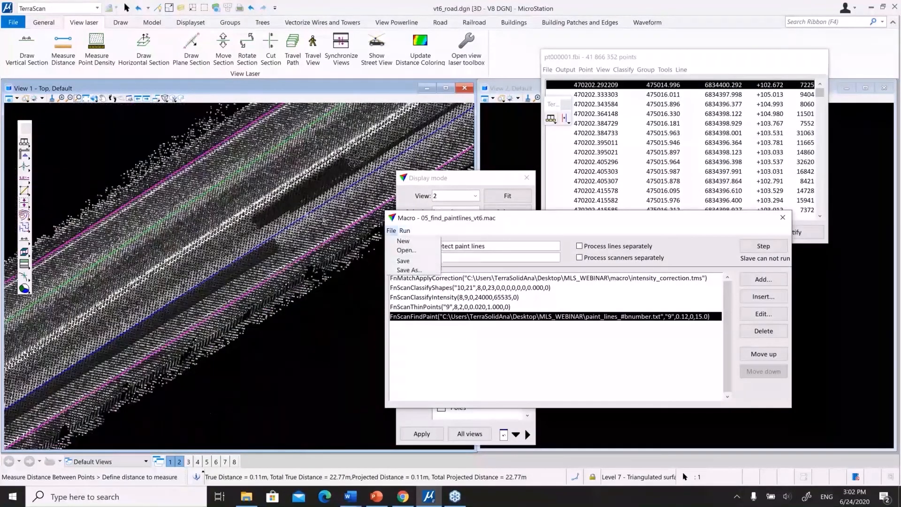
{"action": "left_click", "coordinate": [126, 9]}
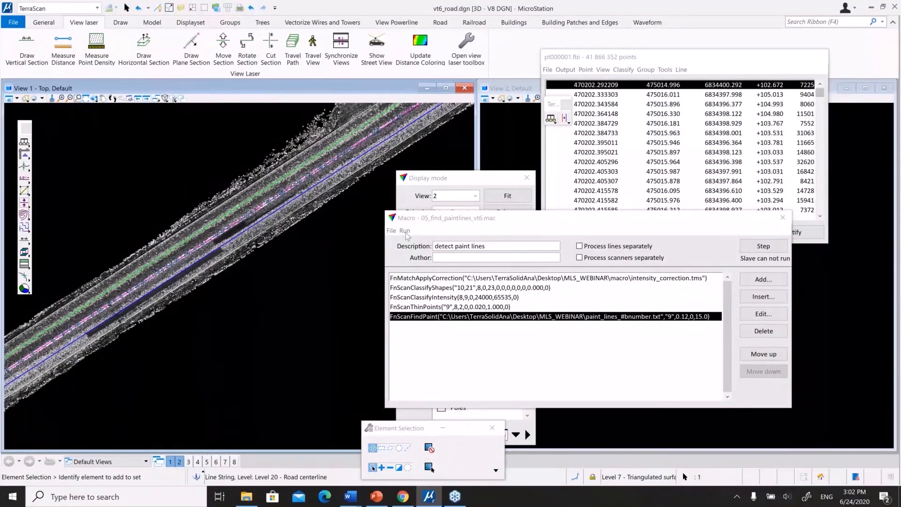
Run the paint line detection macro on the loaded points and close the execution report
{"action": "left_click", "coordinate": [405, 230]}
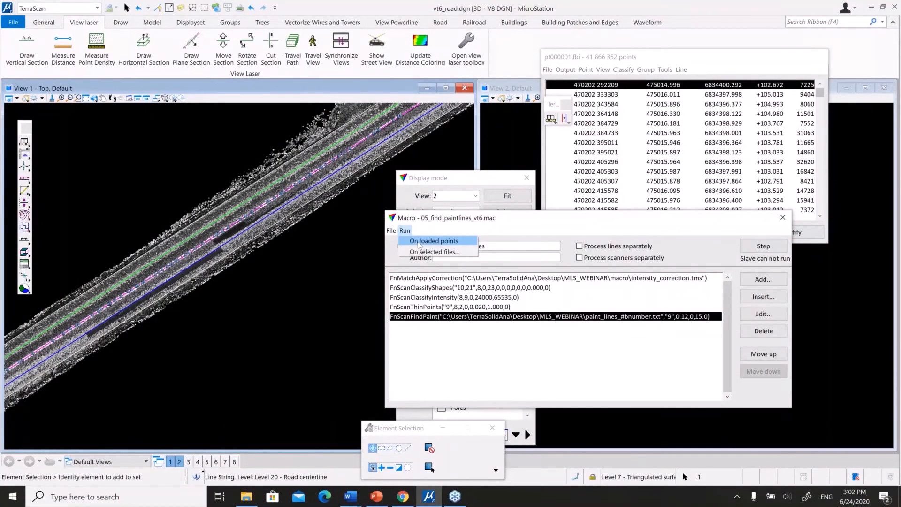
{"action": "left_click", "coordinate": [420, 242]}
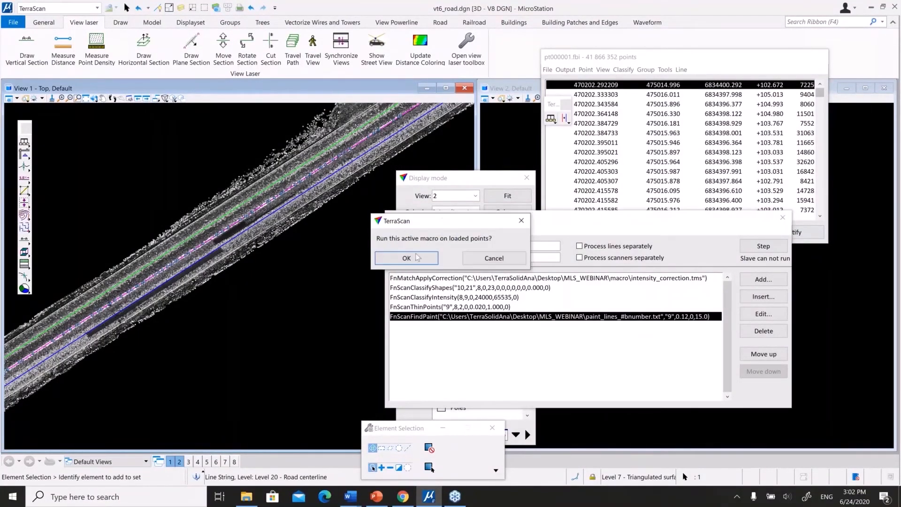
{"action": "left_click", "coordinate": [416, 258]}
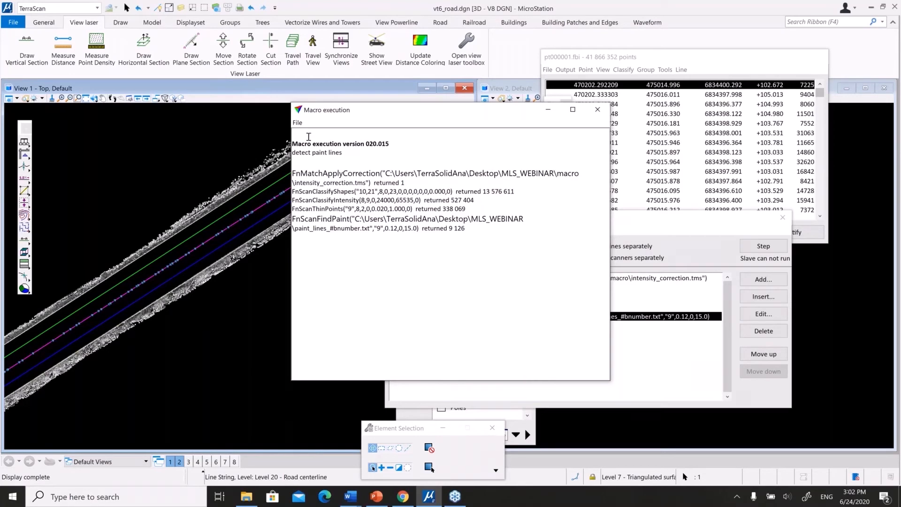
{"action": "left_click", "coordinate": [606, 108]}
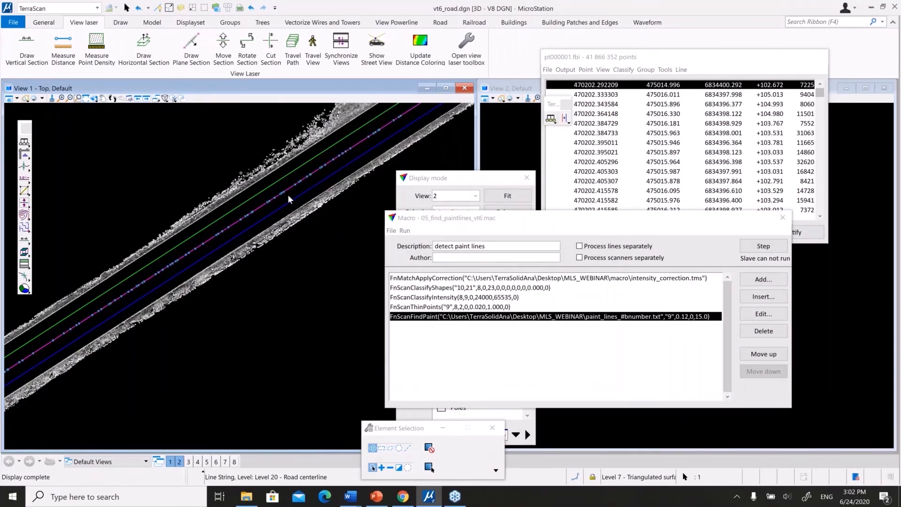
Add the Model keypoints and Terrain ground classes to the point display in all views
{"action": "left_click", "coordinate": [448, 176]}
{"action": "left_click_drag", "start_coordinate": [528, 397], "coordinate": [539, 352]}
{"action": "left_click", "coordinate": [441, 378]}
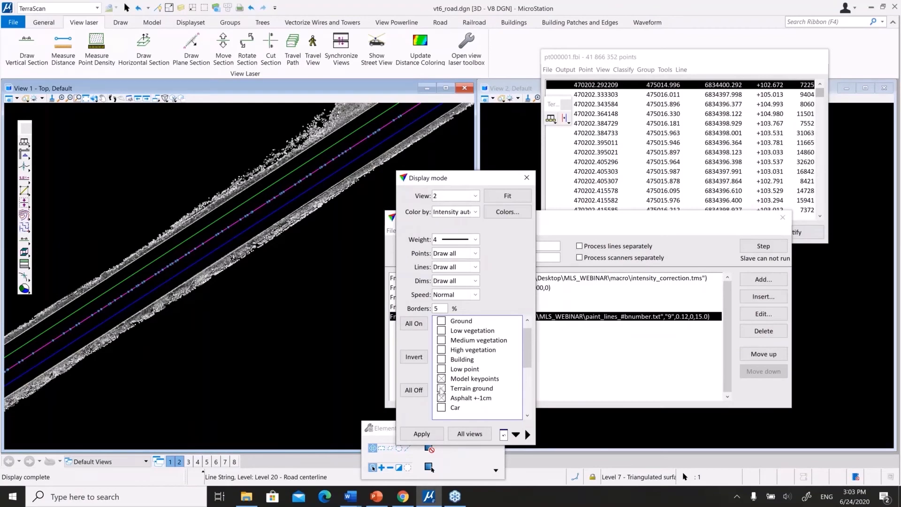
{"action": "left_click", "coordinate": [466, 434]}
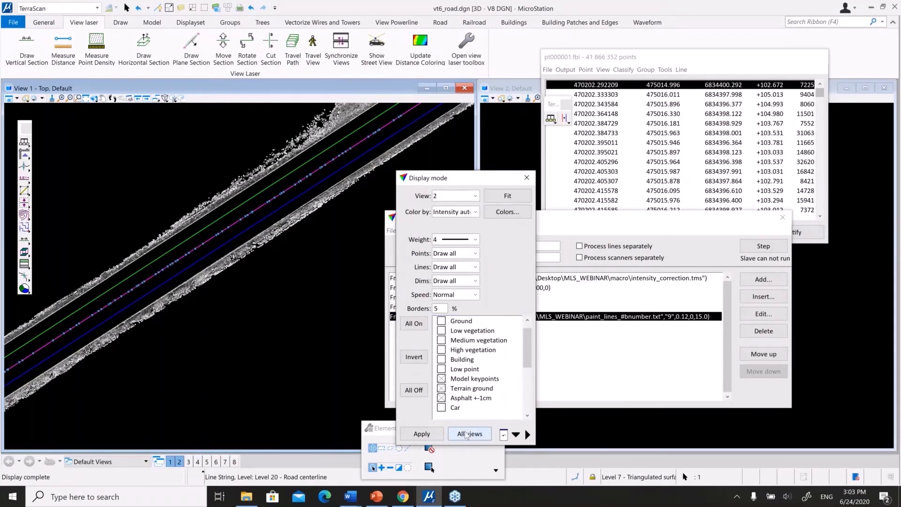
Hide the Asphalt +-1cm, Model keypoints and Hard Surface classes in all views, keeping only Terrain ground displayed
{"action": "left_click", "coordinate": [441, 397]}
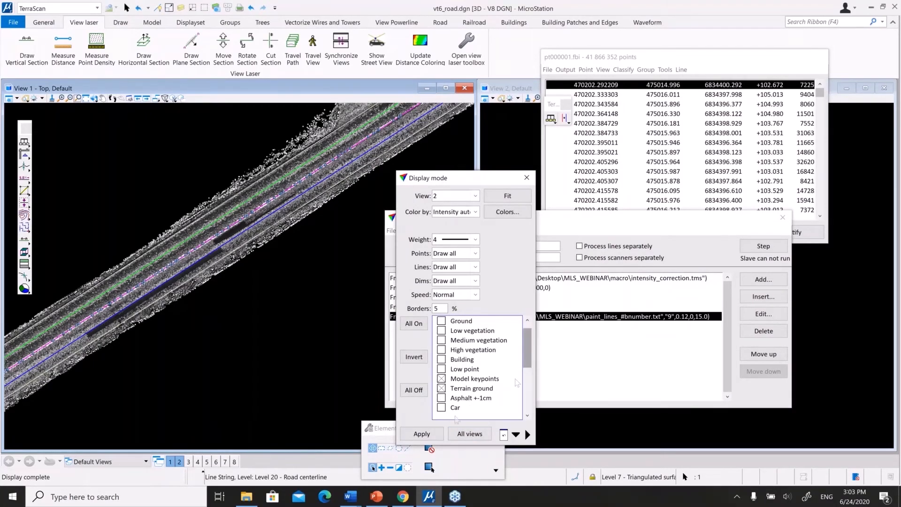
{"action": "left_click", "coordinate": [441, 378]}
{"action": "left_click", "coordinate": [481, 429]}
{"action": "left_click_drag", "start_coordinate": [529, 349], "coordinate": [527, 394]}
{"action": "left_click", "coordinate": [442, 398]}
{"action": "left_click", "coordinate": [470, 432]}
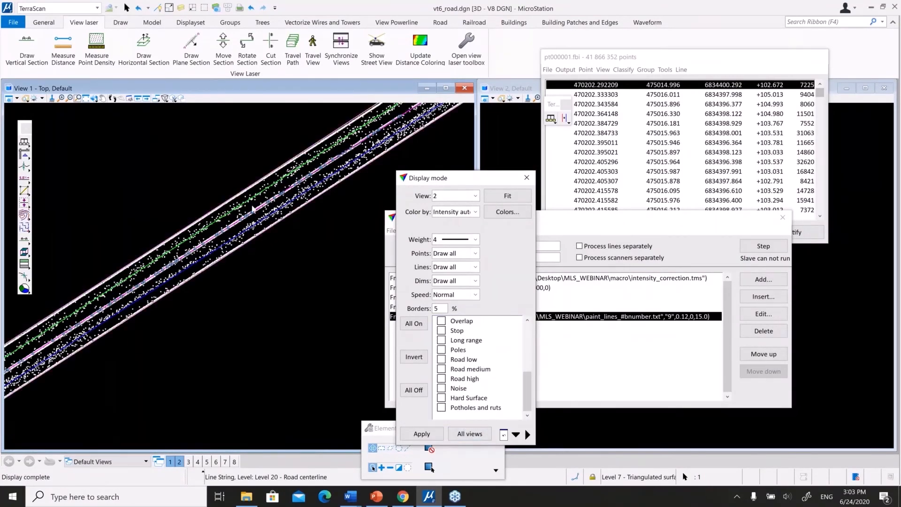
Examine the Terrain ground points along the centre and edge paint lines in the top view
{"action": "scroll", "coordinate": [256, 214], "scroll_direction": "up", "scroll_amount": 3}
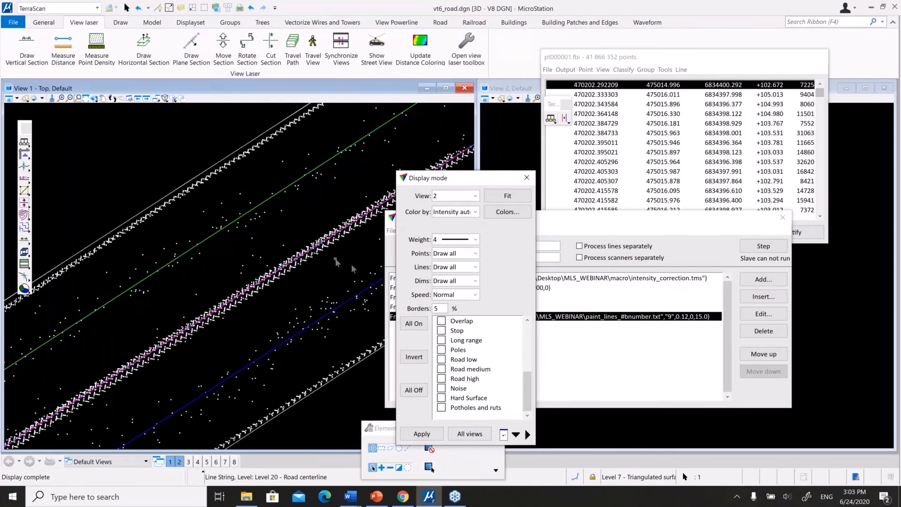
{"action": "left_click_drag", "start_coordinate": [528, 388], "coordinate": [528, 365]}
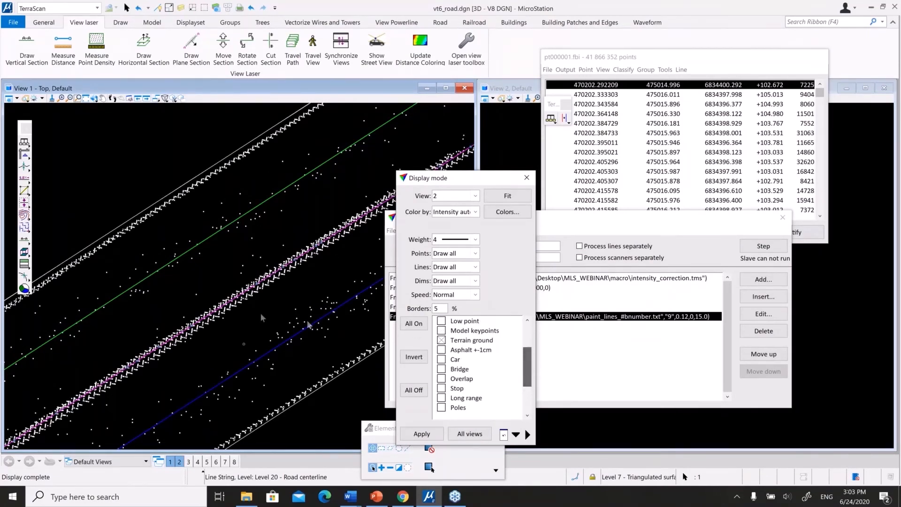
{"action": "scroll", "coordinate": [123, 369], "scroll_direction": "down", "scroll_amount": 2}
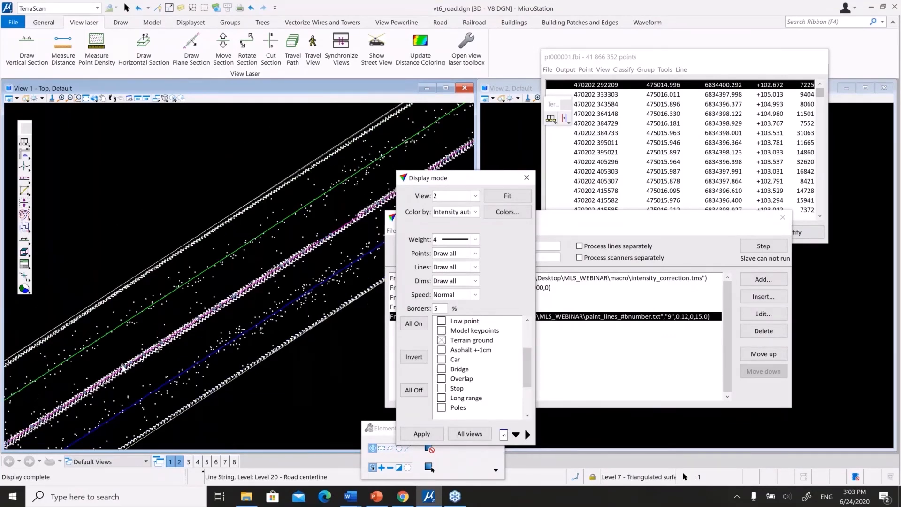
{"action": "scroll", "coordinate": [248, 330], "scroll_direction": "up", "scroll_amount": 2}
{"action": "scroll", "coordinate": [244, 333], "scroll_direction": "up", "scroll_amount": 3}
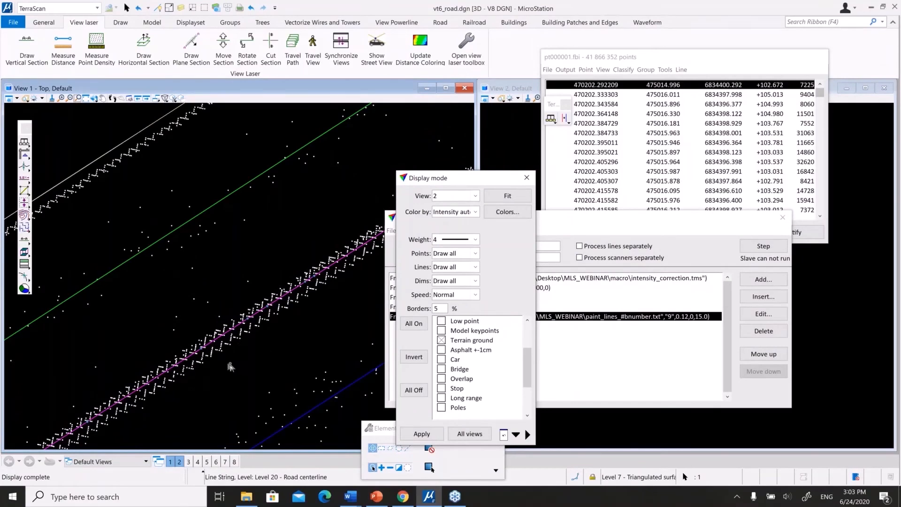
{"action": "scroll", "coordinate": [227, 335], "scroll_direction": "down", "scroll_amount": 1}
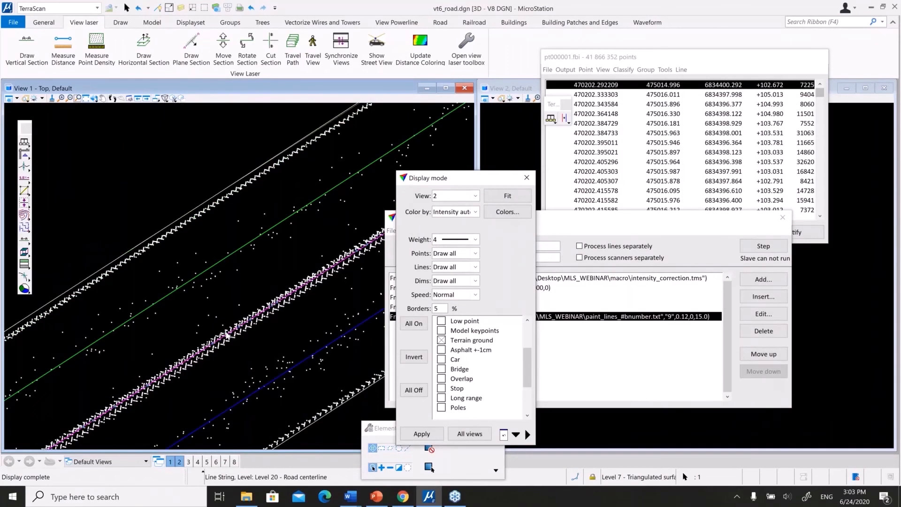
{"action": "scroll", "coordinate": [227, 335], "scroll_direction": "down", "scroll_amount": 1}
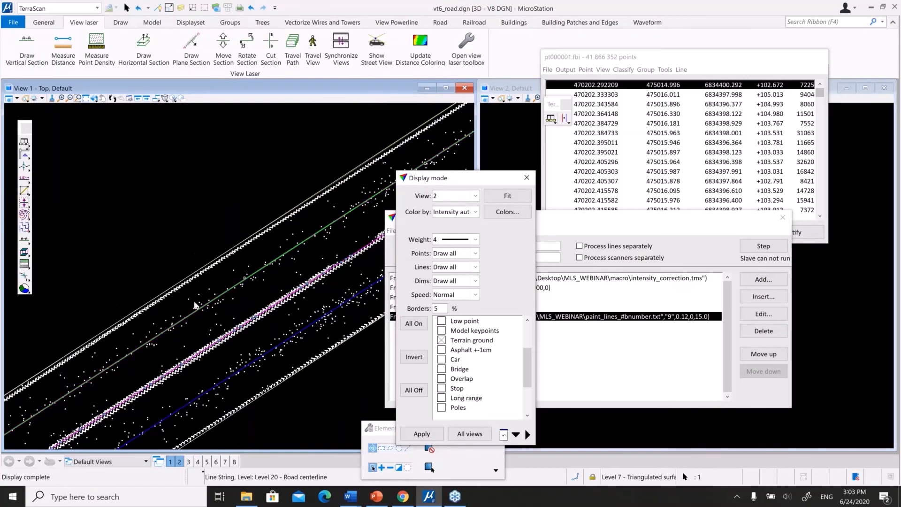
{"action": "scroll", "coordinate": [185, 424], "scroll_direction": "up", "scroll_amount": 1}
{"action": "scroll", "coordinate": [185, 424], "scroll_direction": "up", "scroll_amount": 1}
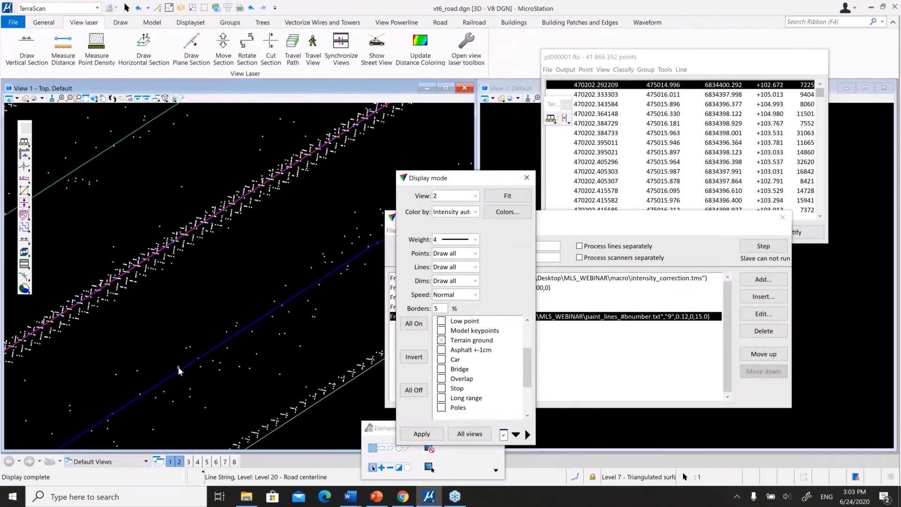
{"action": "scroll", "coordinate": [178, 367], "scroll_direction": "down", "scroll_amount": 2}
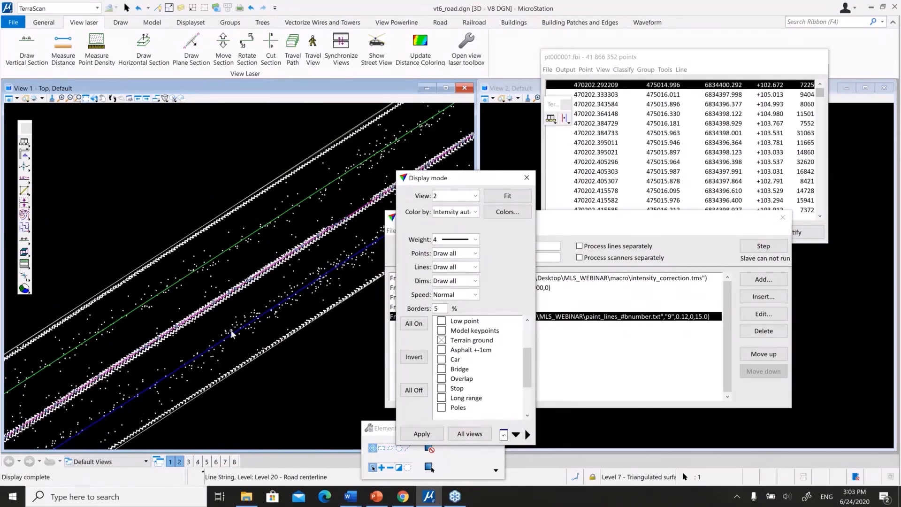
{"action": "scroll", "coordinate": [232, 333], "scroll_direction": "up", "scroll_amount": 2}
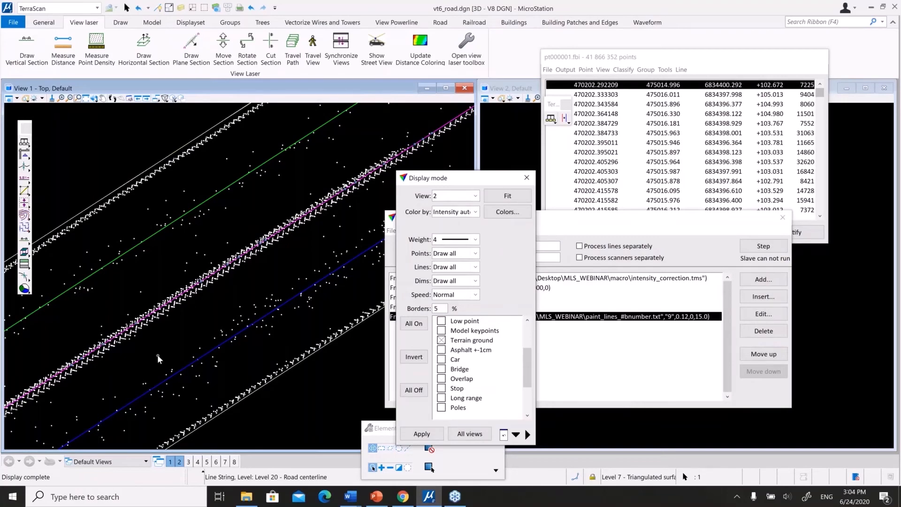
{"action": "scroll", "coordinate": [157, 354], "scroll_direction": "up", "scroll_amount": 2}
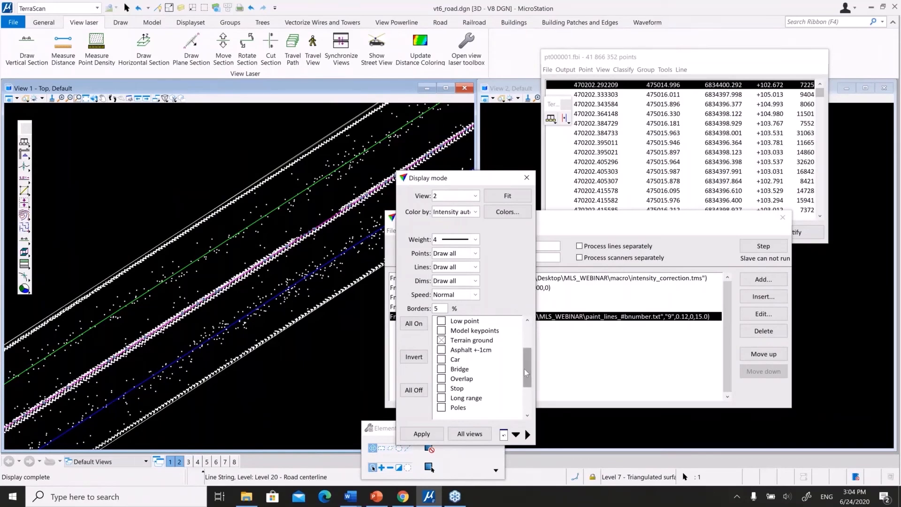
Display the Model keypoints class instead of Terrain ground in all views
{"action": "left_click", "coordinate": [442, 340]}
{"action": "left_click", "coordinate": [441, 330]}
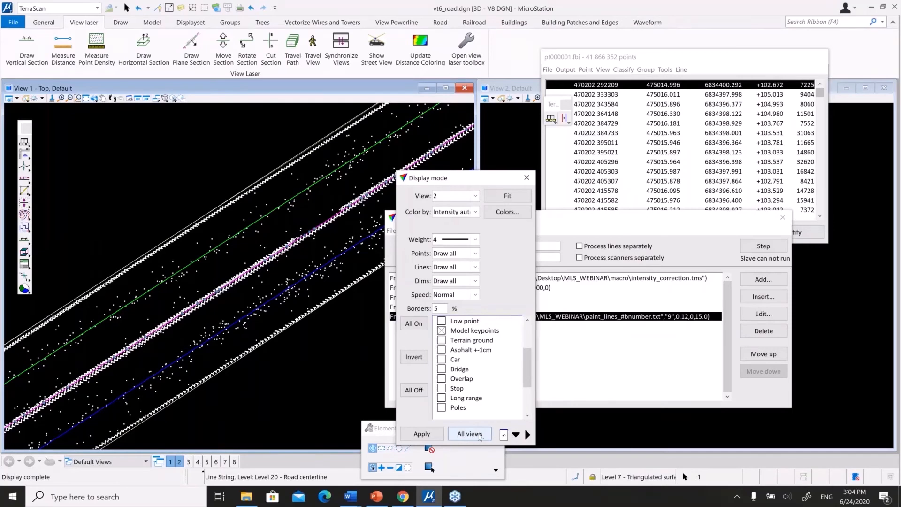
{"action": "left_click", "coordinate": [478, 434]}
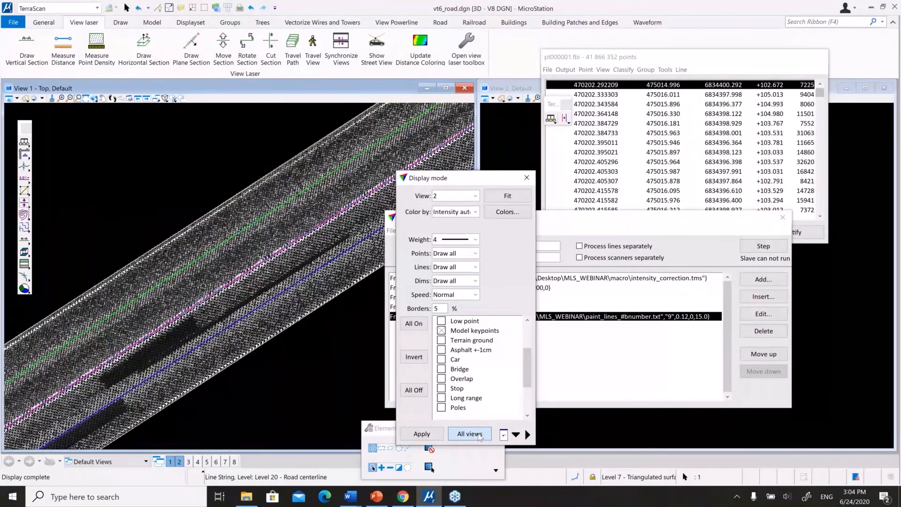
Display the Hard Surface class on its own in all views
{"action": "scroll", "coordinate": [451, 390], "scroll_direction": "down", "scroll_amount": 2}
{"action": "left_click", "coordinate": [443, 398]}
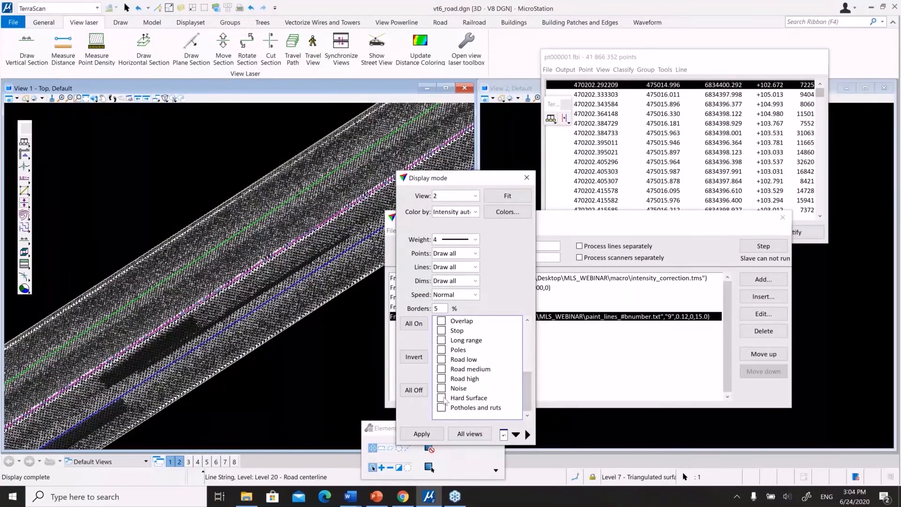
{"action": "left_click", "coordinate": [478, 435]}
Display the Asphalt +-1cm class on its own in all views
{"action": "left_click_drag", "start_coordinate": [529, 393], "coordinate": [533, 367]}
{"action": "left_click", "coordinate": [441, 349]}
{"action": "left_click", "coordinate": [474, 436]}
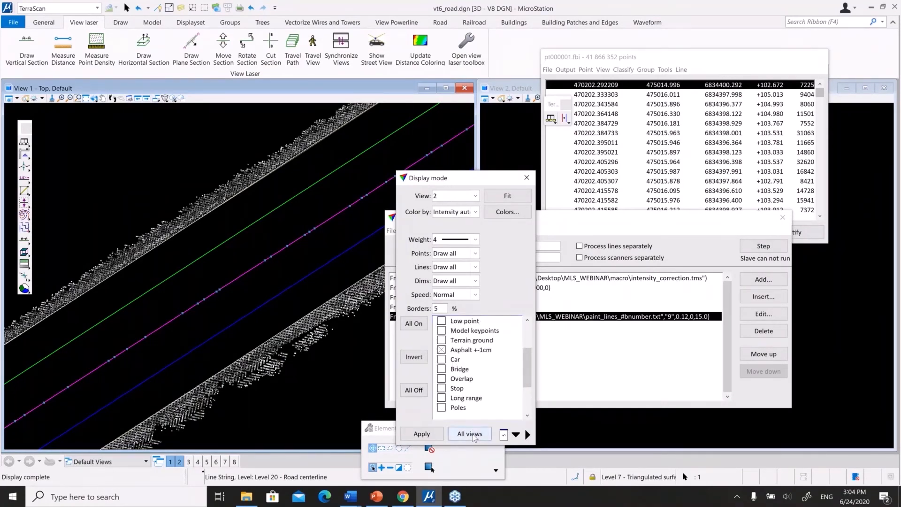
Switch off Asphalt +-1cm and display Terrain ground, Model keypoints and Hard Surface together in all views
{"action": "left_click", "coordinate": [441, 350]}
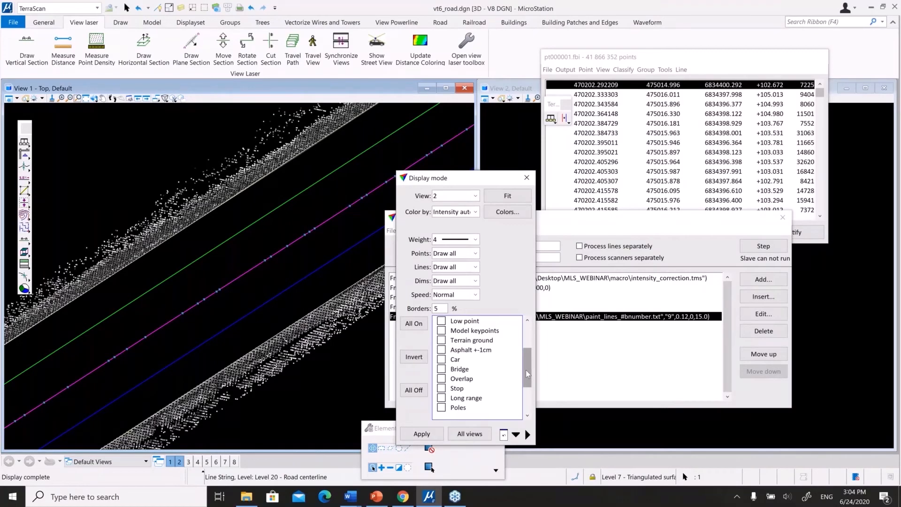
{"action": "left_click", "coordinate": [441, 340]}
{"action": "left_click", "coordinate": [441, 331]}
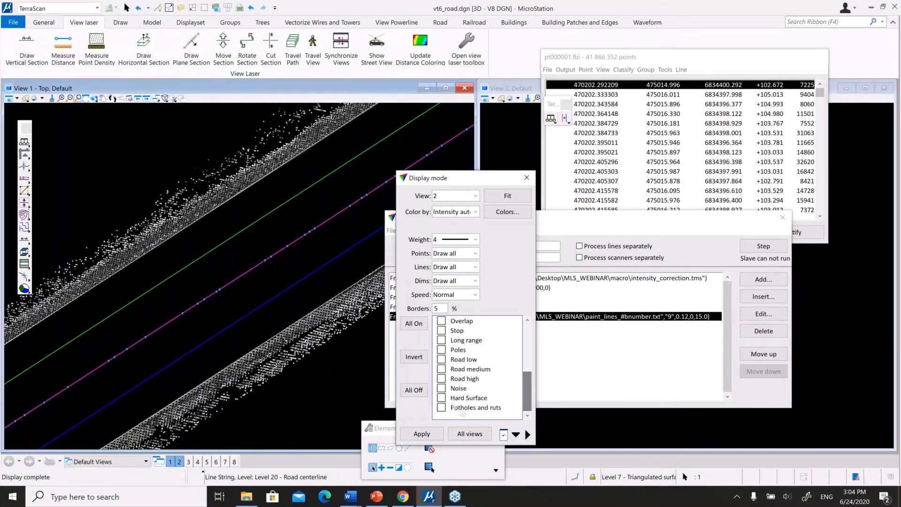
{"action": "left_click", "coordinate": [441, 398]}
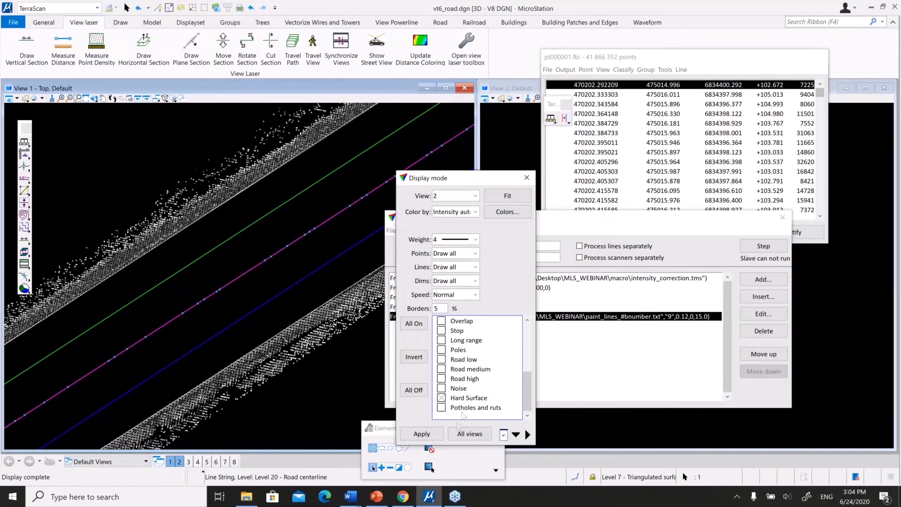
{"action": "left_click", "coordinate": [462, 434]}
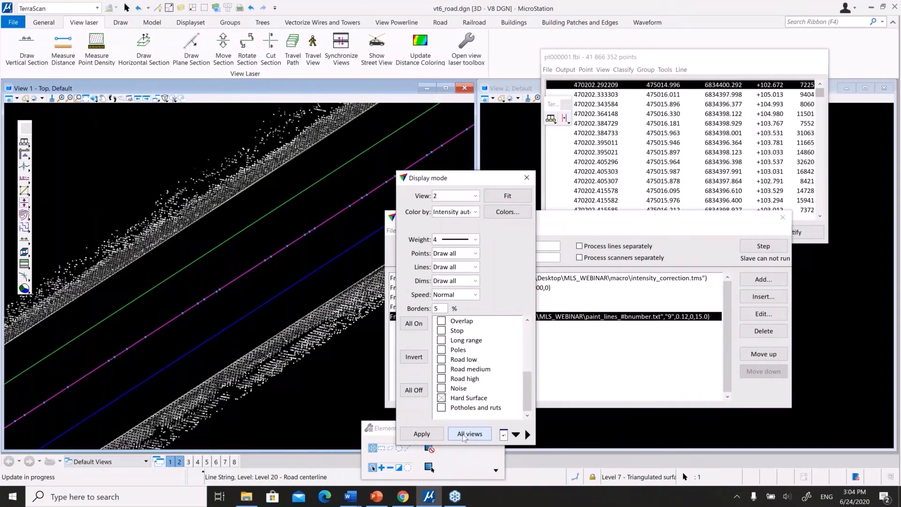
{"action": "scroll", "coordinate": [494, 364], "scroll_direction": "up", "scroll_amount": 3}
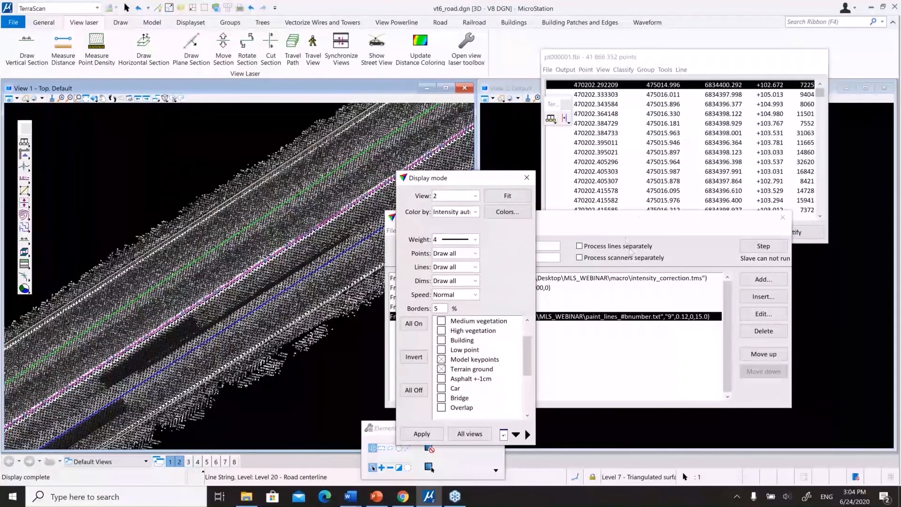
Switch to File Explorer and open paint_lines_000001.txt from the MLS_WEBINAR folder in Notepad++
{"action": "left_click", "coordinate": [622, 228]}
{"action": "key", "text": "alt+Tab"}
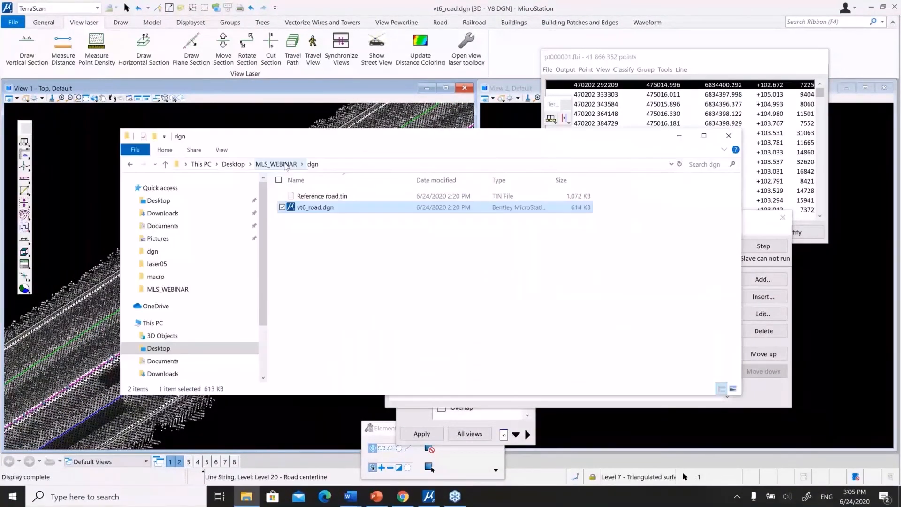
{"action": "left_click", "coordinate": [276, 164]}
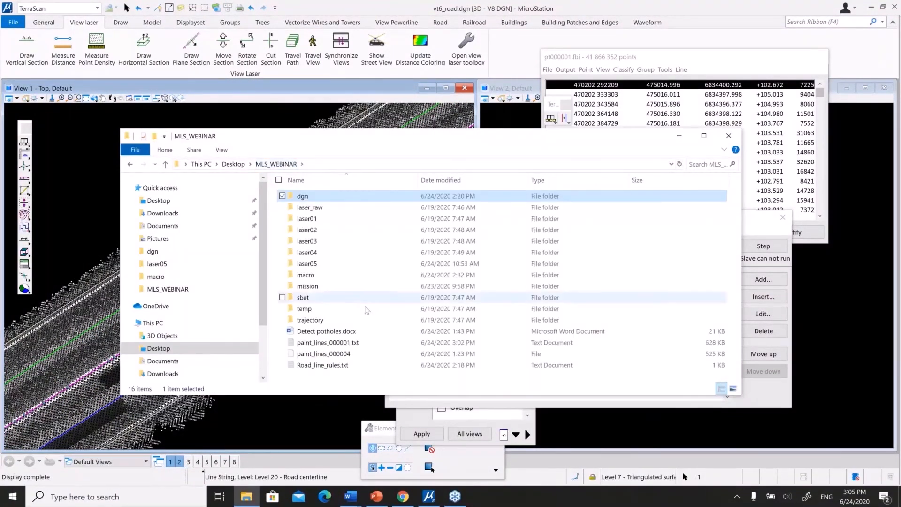
{"action": "left_click", "coordinate": [317, 346]}
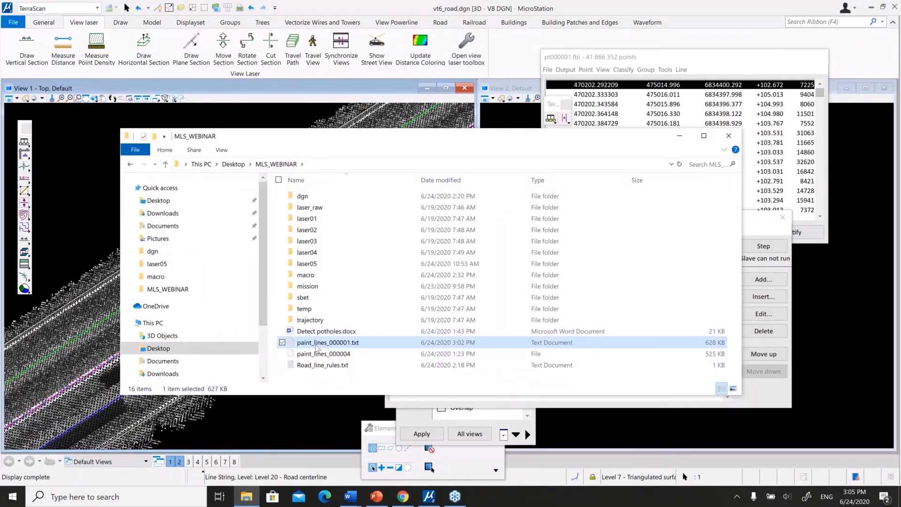
{"action": "right_click", "coordinate": [317, 346]}
{"action": "left_click", "coordinate": [219, 175]}
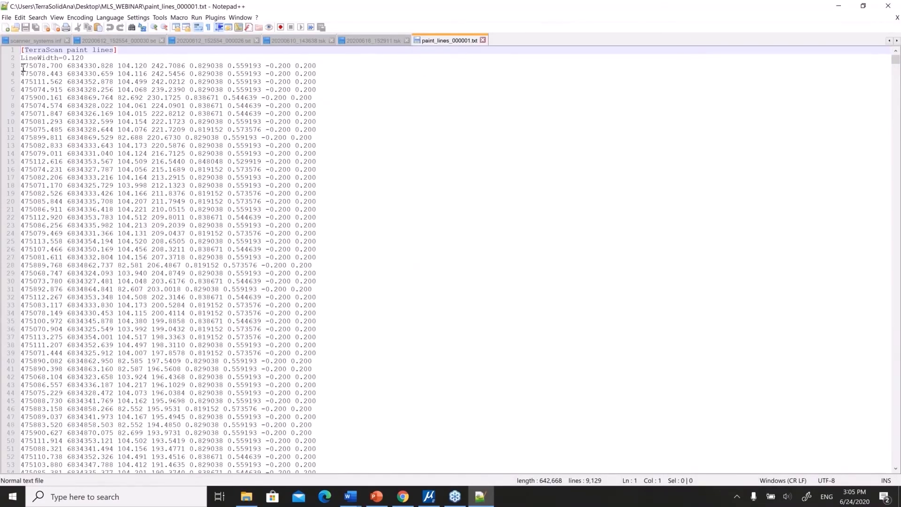
Examine the easting, northing and elevation values of the first paint line record in the text file
{"action": "left_click_drag", "start_coordinate": [23, 67], "coordinate": [47, 68]}
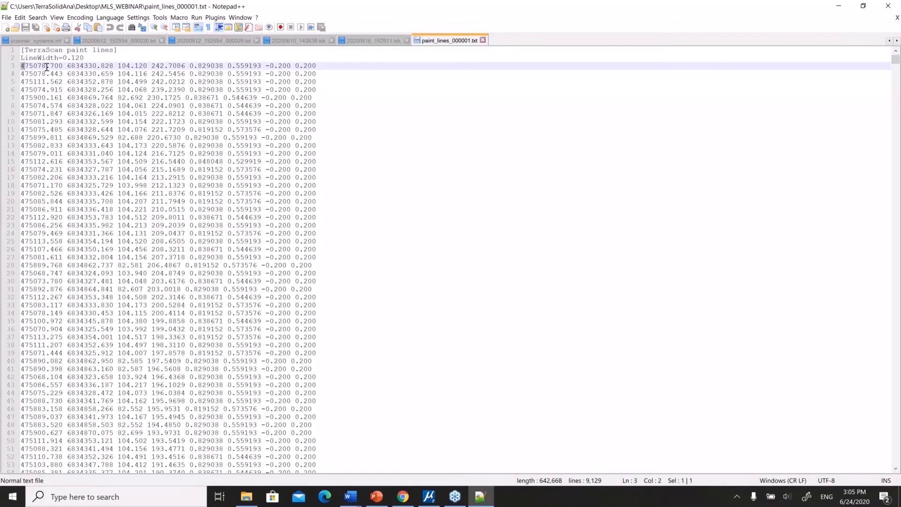
{"action": "key", "text": "ctrl+Home"}
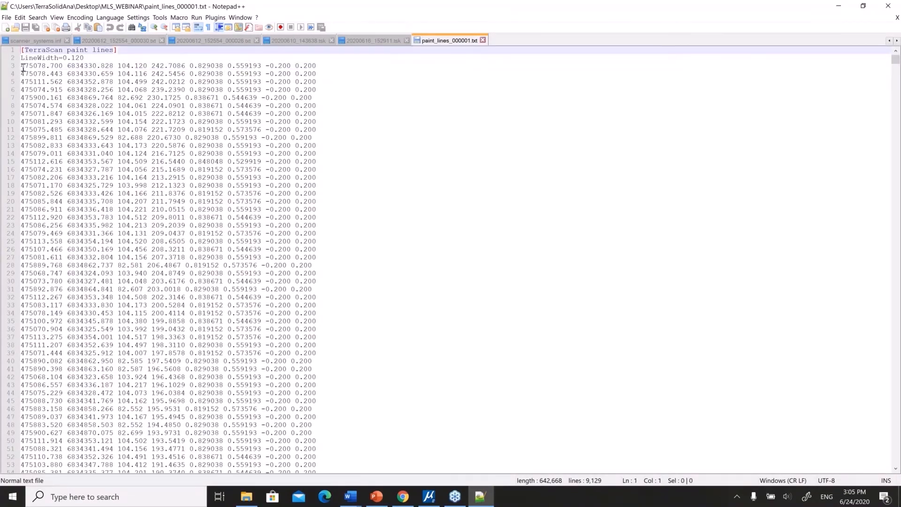
{"action": "left_click_drag", "start_coordinate": [23, 67], "coordinate": [47, 68]}
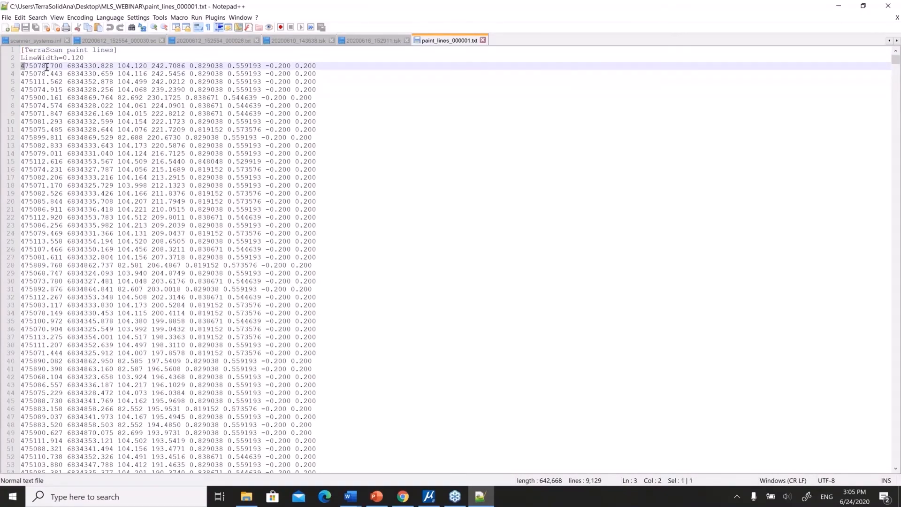
{"action": "left_click_drag", "start_coordinate": [121, 67], "coordinate": [152, 67]}
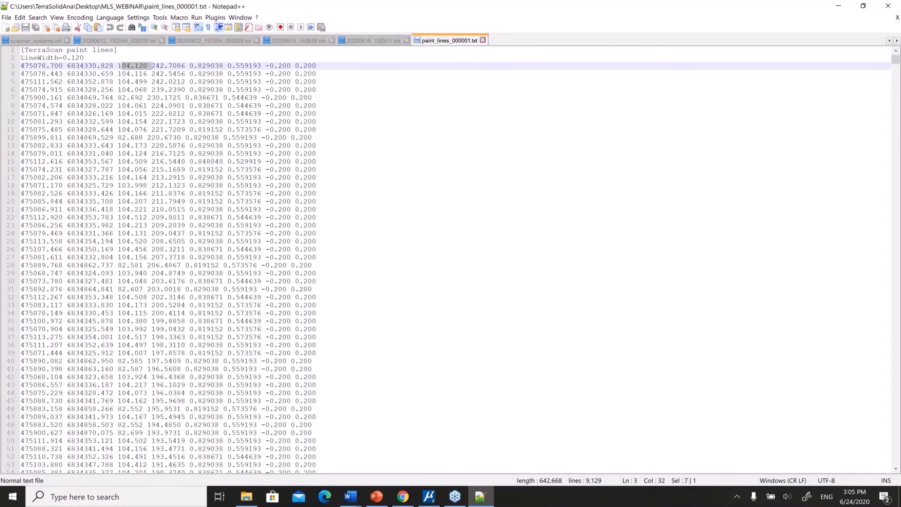
{"action": "left_click", "coordinate": [165, 68]}
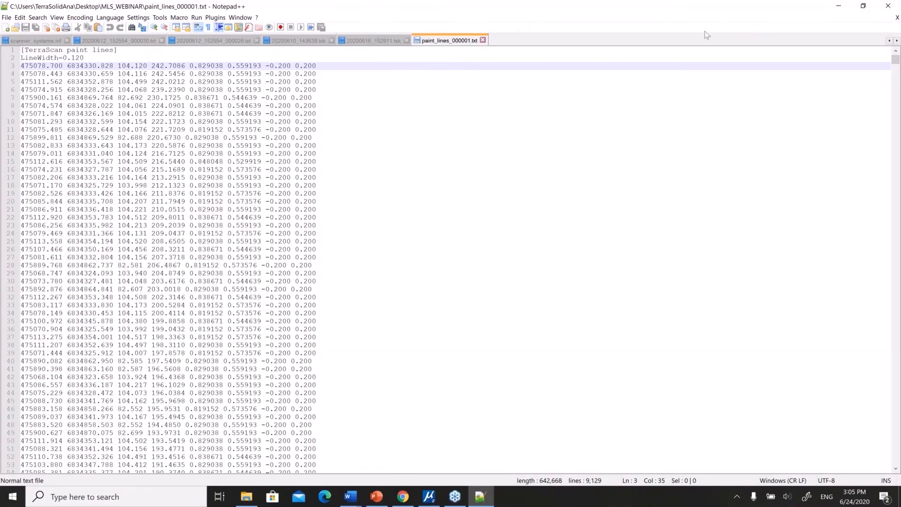
Switch back to MicroStation and read the detected paint lines into the design with a minimum length of 1.50 m
{"action": "left_click", "coordinate": [840, 6]}
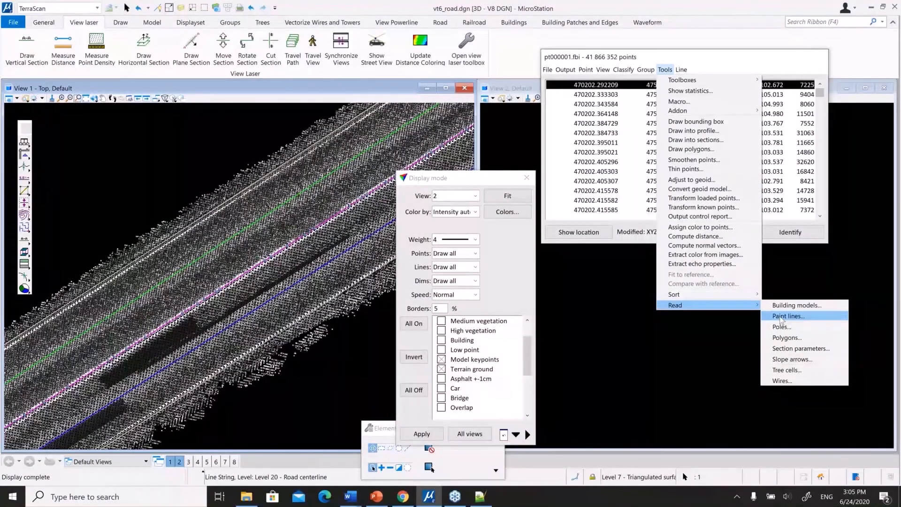
{"action": "left_click", "coordinate": [782, 317]}
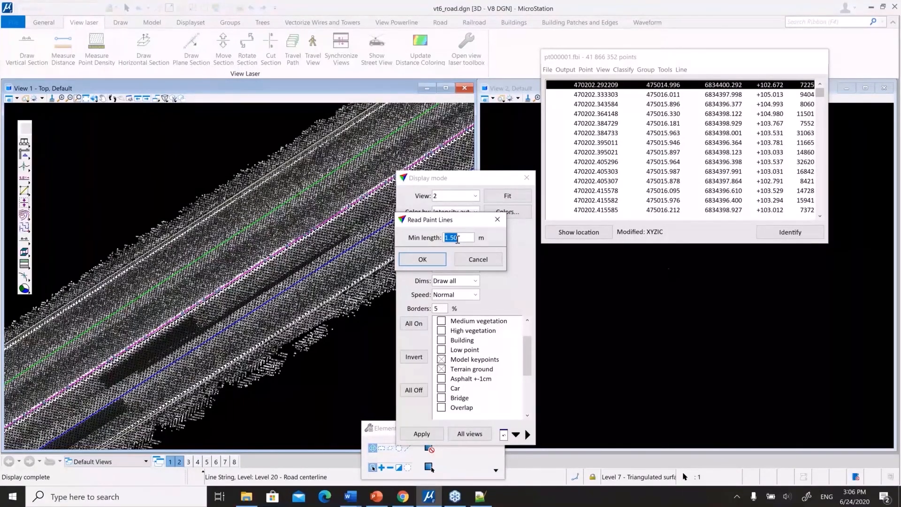
{"action": "left_click", "coordinate": [435, 261]}
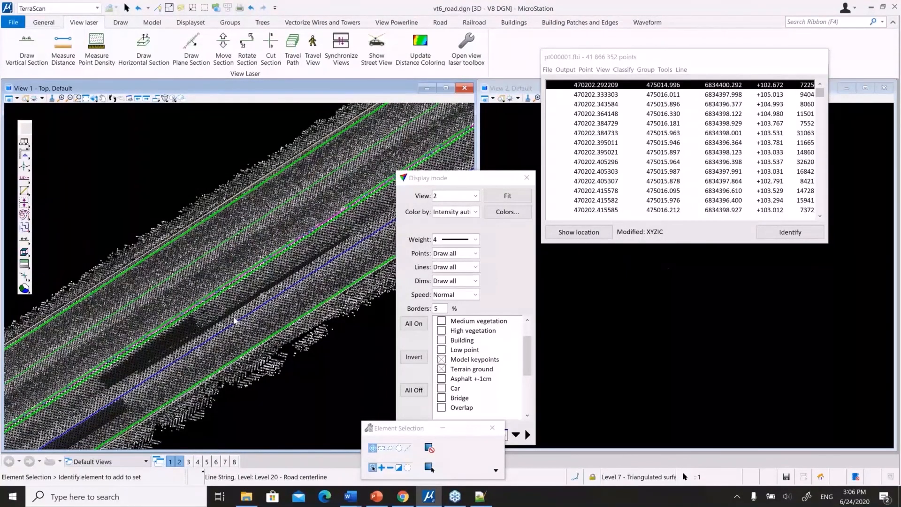
Undo the paint line import and make Level 5 - Paint lines the active level
{"action": "scroll", "coordinate": [234, 321], "scroll_direction": "up", "scroll_amount": 3}
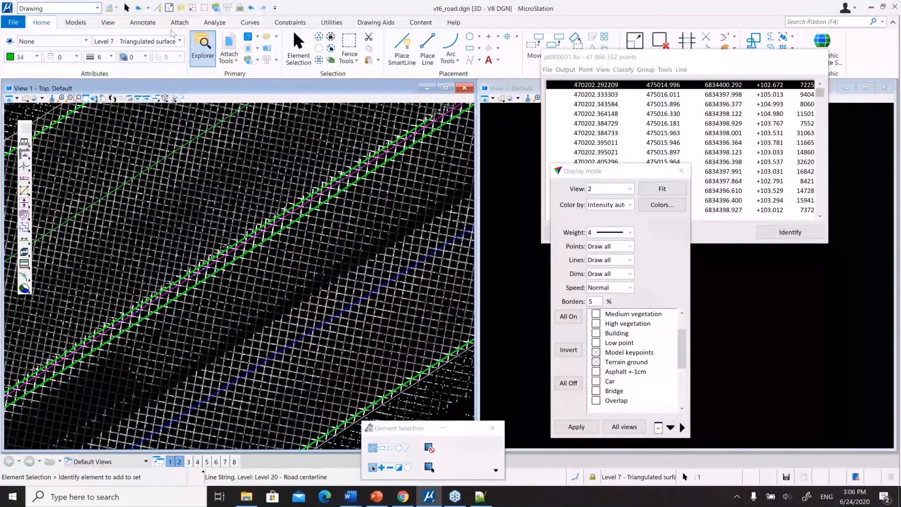
{"action": "key", "text": "ctrl+z"}
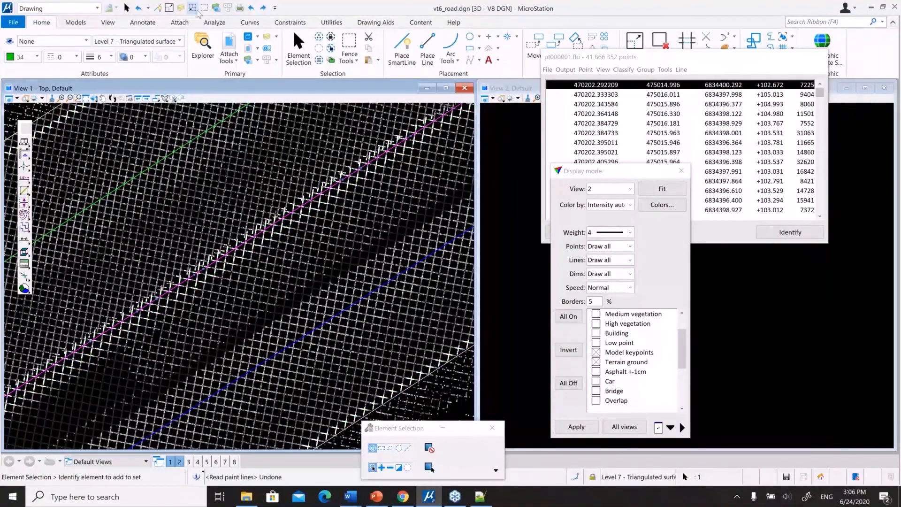
{"action": "left_click", "coordinate": [196, 10]}
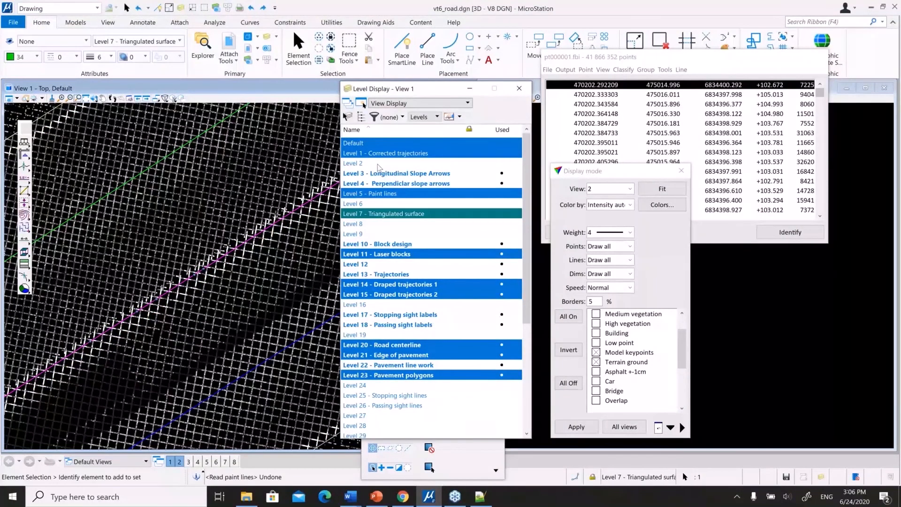
{"action": "double_click", "coordinate": [380, 192]}
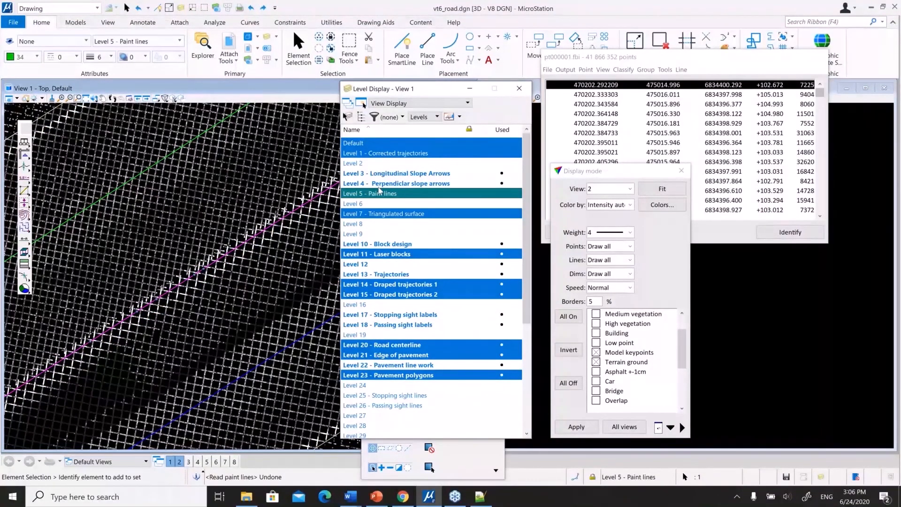
{"action": "left_click", "coordinate": [519, 88]}
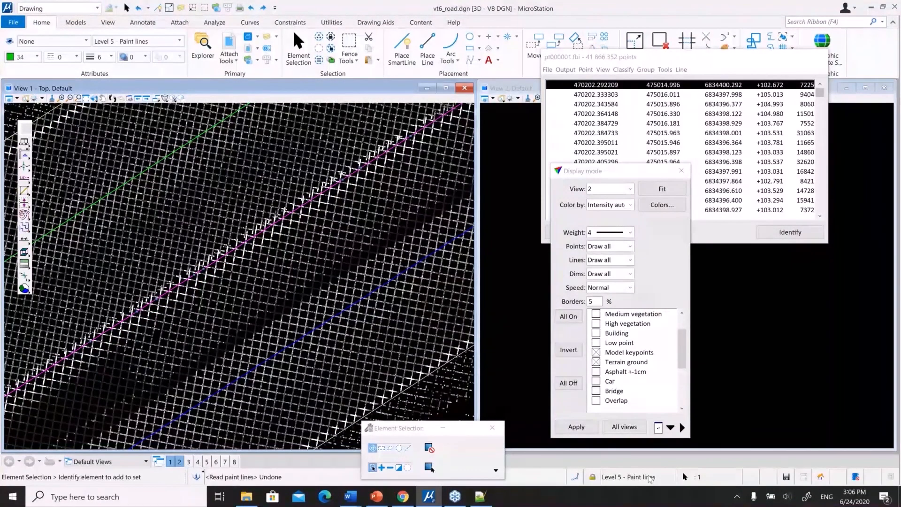
Read the paint lines from paint_lines_000001.txt in the MLS_WEBINAR folder into the design again
{"action": "left_click", "coordinate": [665, 69]}
{"action": "mouse_move", "coordinate": [732, 305]}
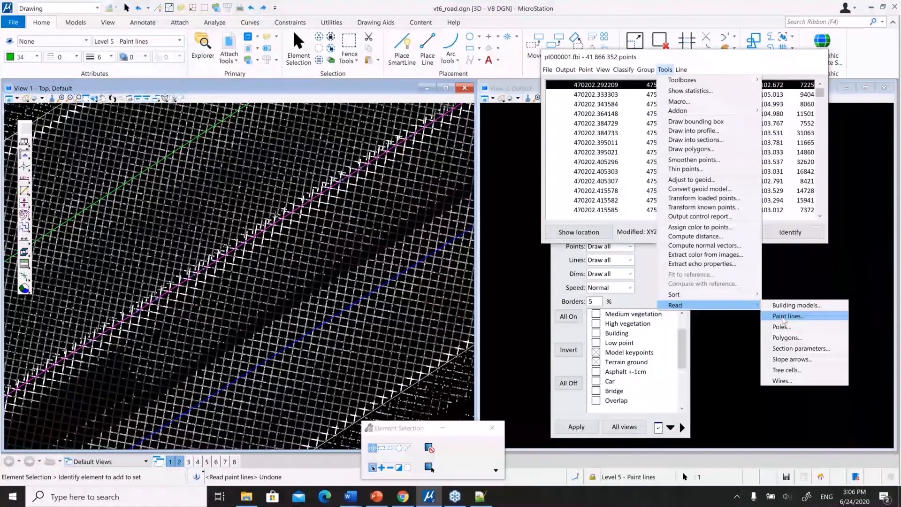
{"action": "left_click", "coordinate": [782, 317]}
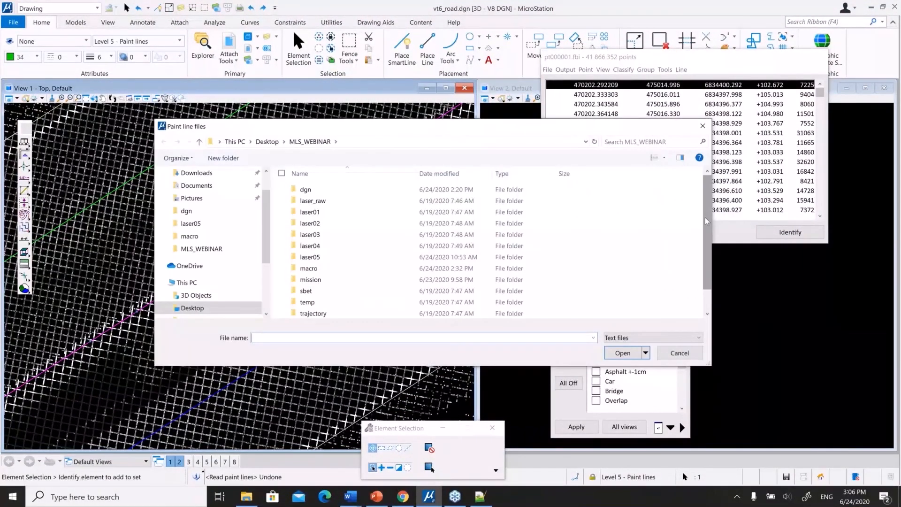
{"action": "scroll", "coordinate": [707, 221], "scroll_direction": "down", "scroll_amount": 1}
{"action": "left_click", "coordinate": [342, 303]}
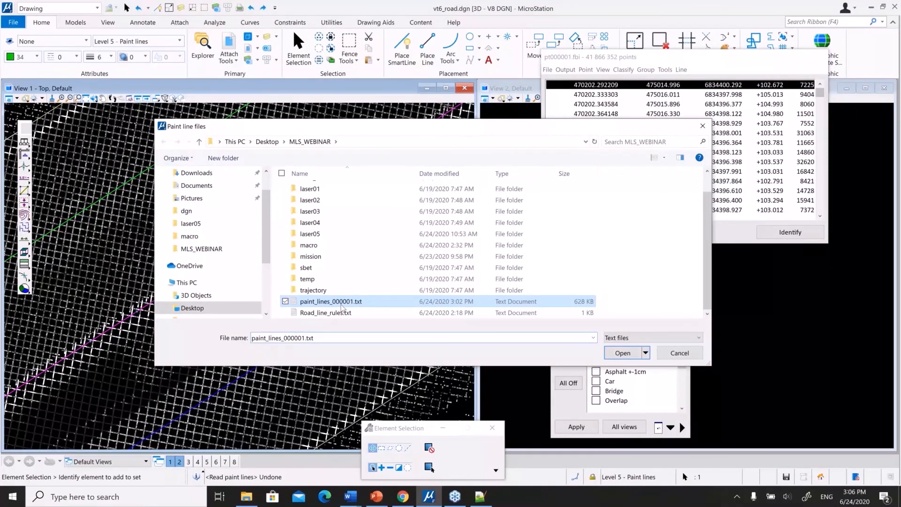
{"action": "double_click", "coordinate": [341, 305]}
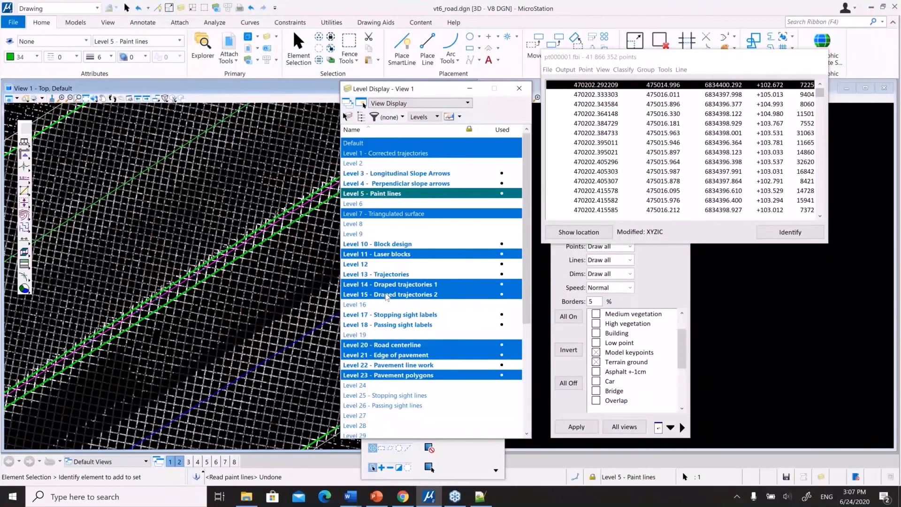
Turn off the draped trajectories, road centerline, edge of pavement and pavement polygons levels in View 1
{"action": "left_click_drag", "start_coordinate": [386, 285], "coordinate": [409, 374]}
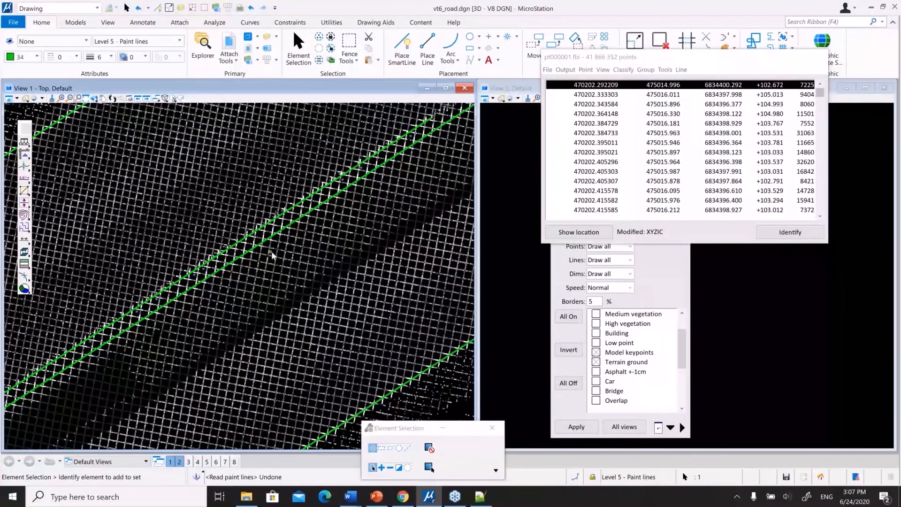
{"action": "scroll", "coordinate": [273, 255], "scroll_direction": "down", "scroll_amount": 2}
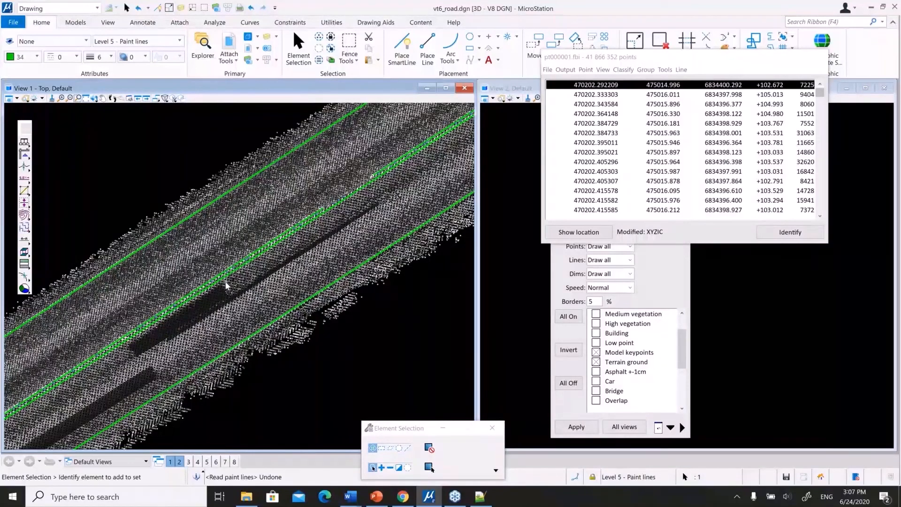
{"action": "scroll", "coordinate": [312, 284], "scroll_direction": "up", "scroll_amount": 2}
Set the laser point display weight to 1 and apply it to all views
{"action": "left_click", "coordinate": [661, 273]}
{"action": "left_click", "coordinate": [629, 232]}
{"action": "left_click", "coordinate": [612, 263]}
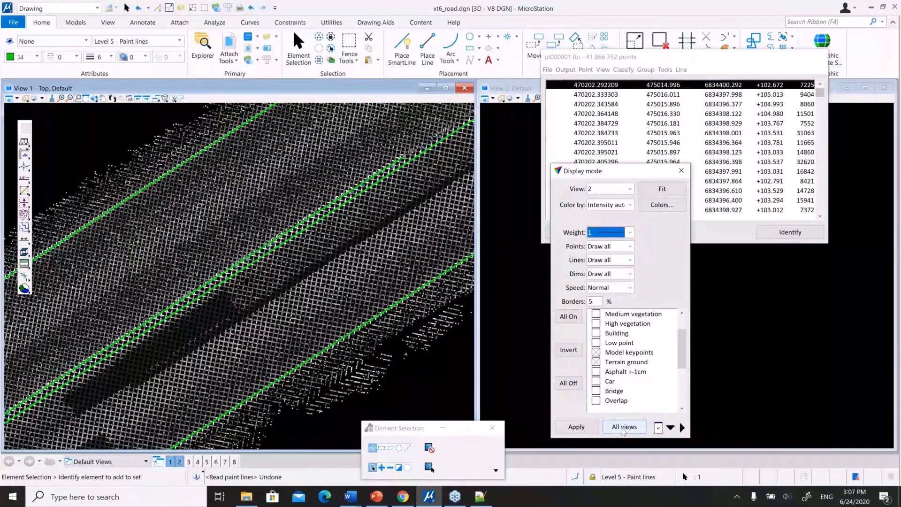
{"action": "left_click", "coordinate": [623, 428]}
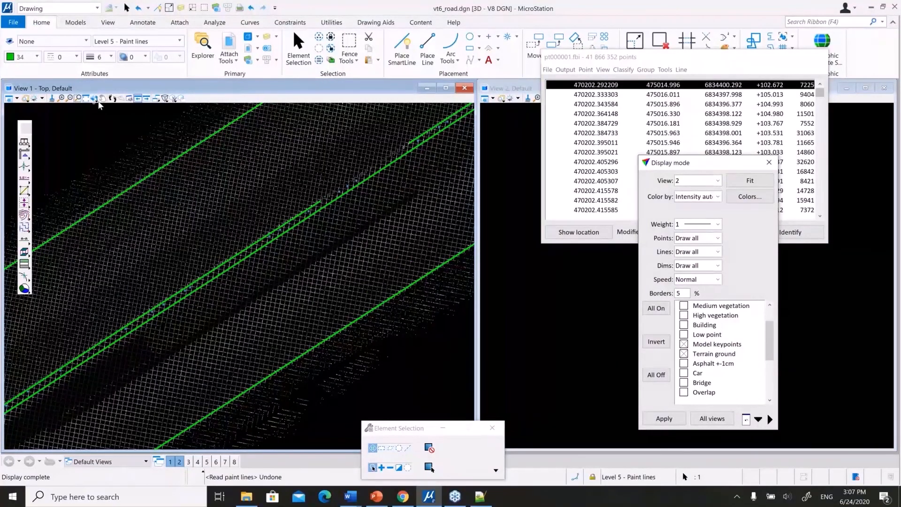
Examine the vectorized paint lines along the road, including the edge lines, the centre markings and the dashed line at the widened section
{"action": "left_click", "coordinate": [103, 98]}
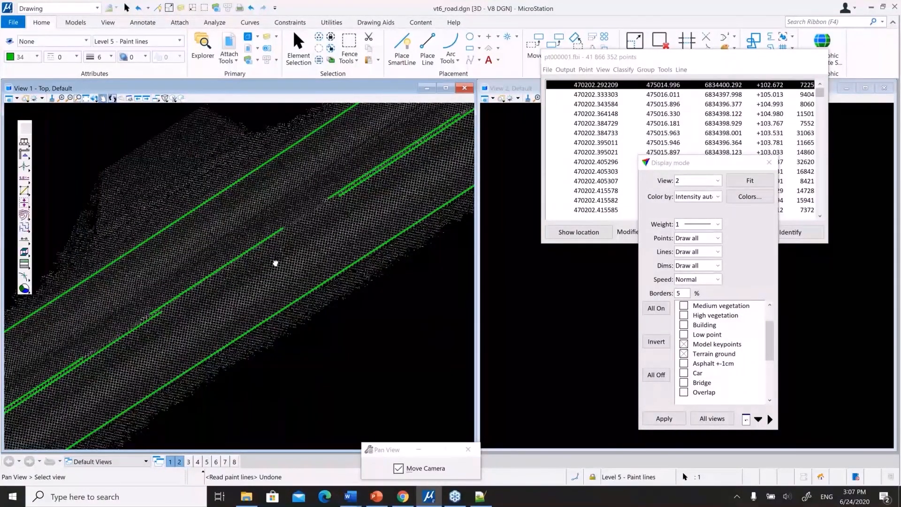
{"action": "scroll", "coordinate": [230, 304], "scroll_direction": "up", "scroll_amount": 2}
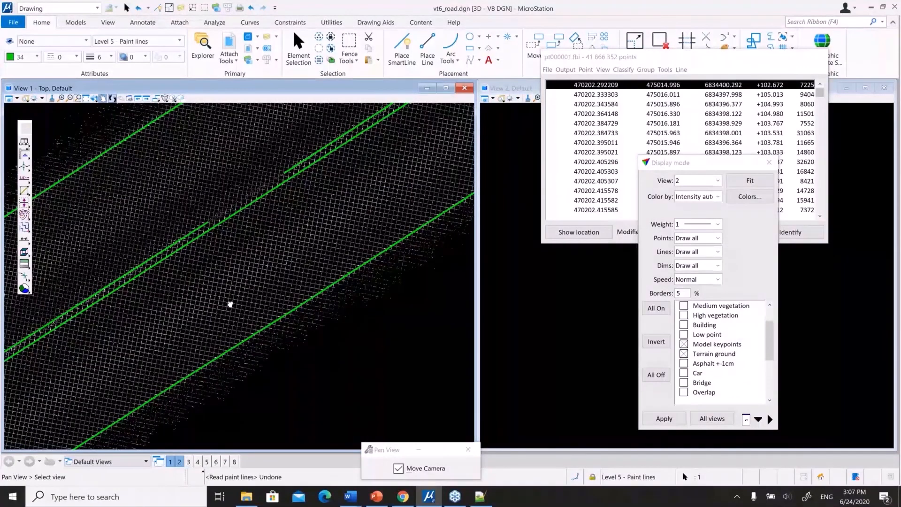
{"action": "scroll", "coordinate": [230, 304], "scroll_direction": "down", "scroll_amount": 3}
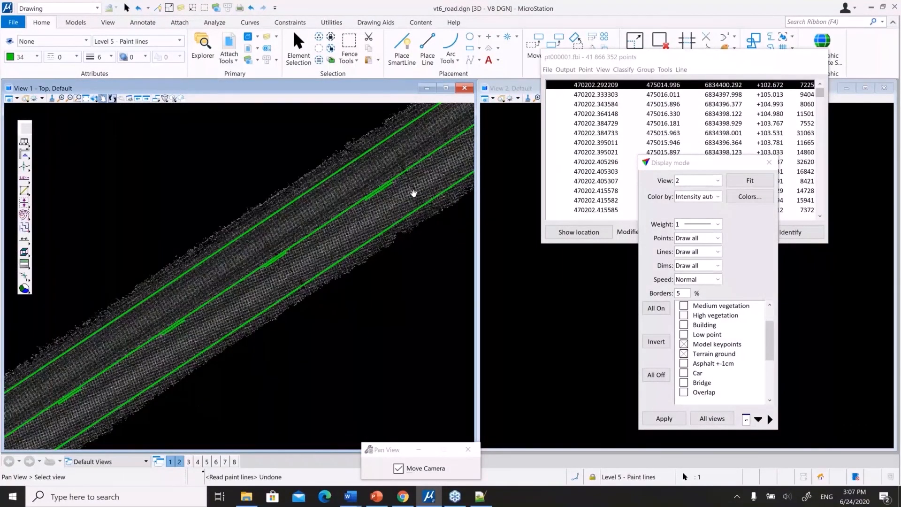
{"action": "left_click_drag", "start_coordinate": [414, 193], "coordinate": [377, 149]}
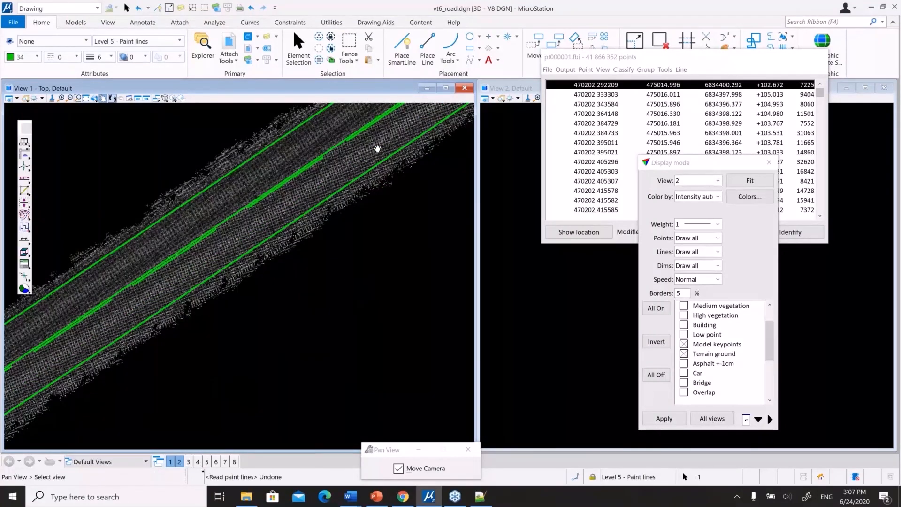
{"action": "scroll", "coordinate": [375, 171], "scroll_direction": "down", "scroll_amount": 2}
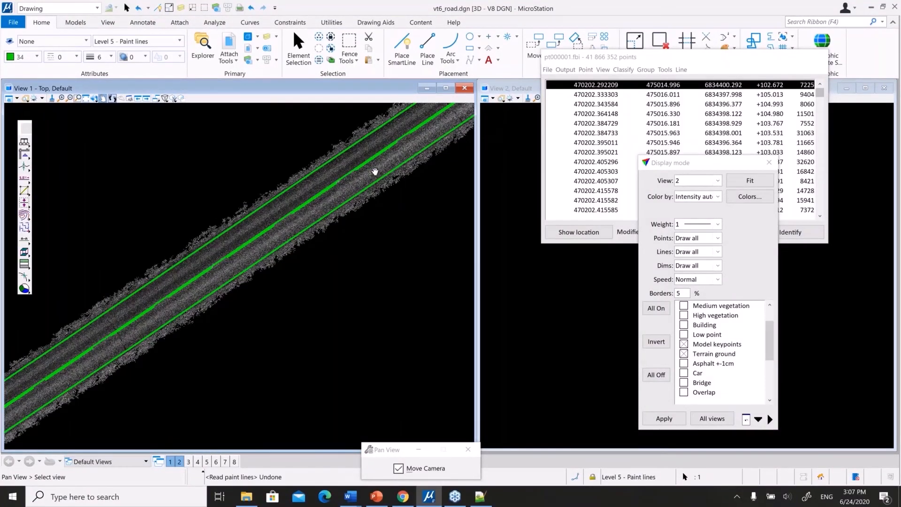
{"action": "scroll", "coordinate": [329, 209], "scroll_direction": "up", "scroll_amount": 2}
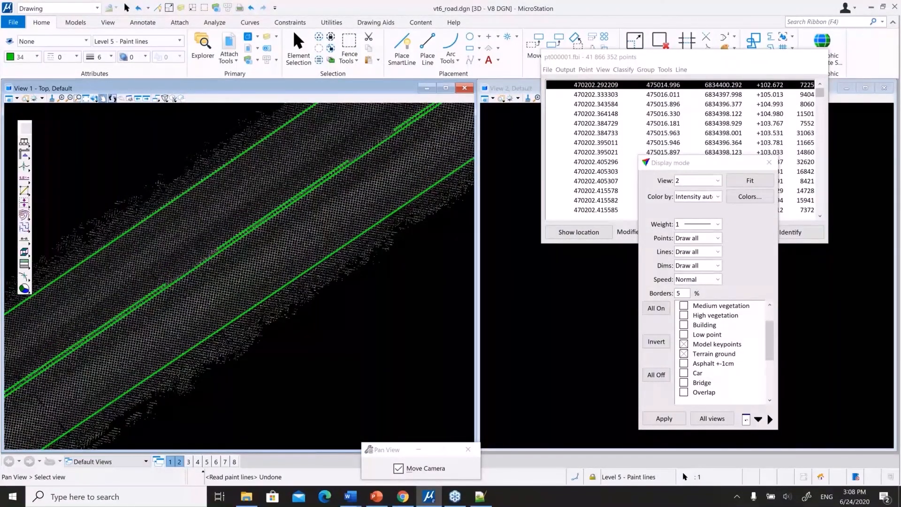
{"action": "scroll", "coordinate": [268, 281], "scroll_direction": "down", "scroll_amount": 3}
{"action": "middle_click_drag", "start_coordinate": [323, 256], "coordinate": [413, 185]}
{"action": "middle_click_drag", "start_coordinate": [253, 295], "coordinate": [412, 178]}
{"action": "scroll", "coordinate": [159, 336], "scroll_direction": "up", "scroll_amount": 3}
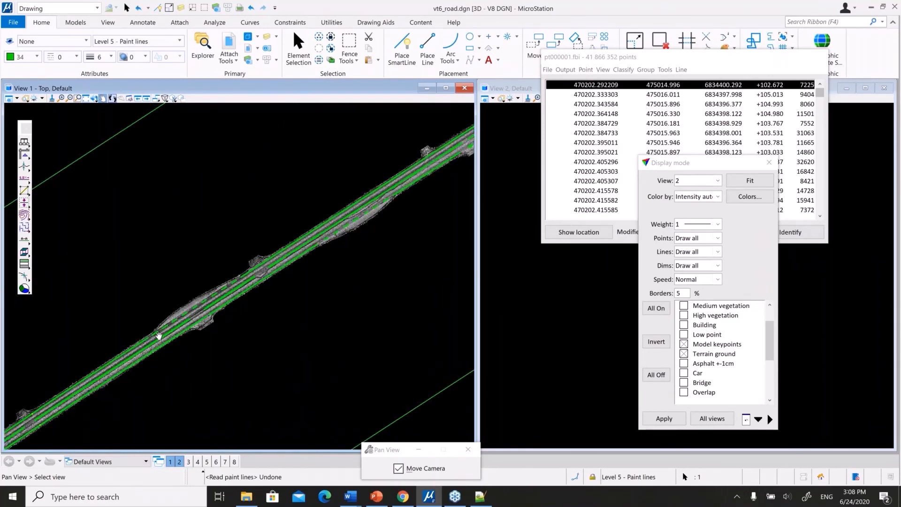
{"action": "scroll", "coordinate": [158, 337], "scroll_direction": "up", "scroll_amount": 3}
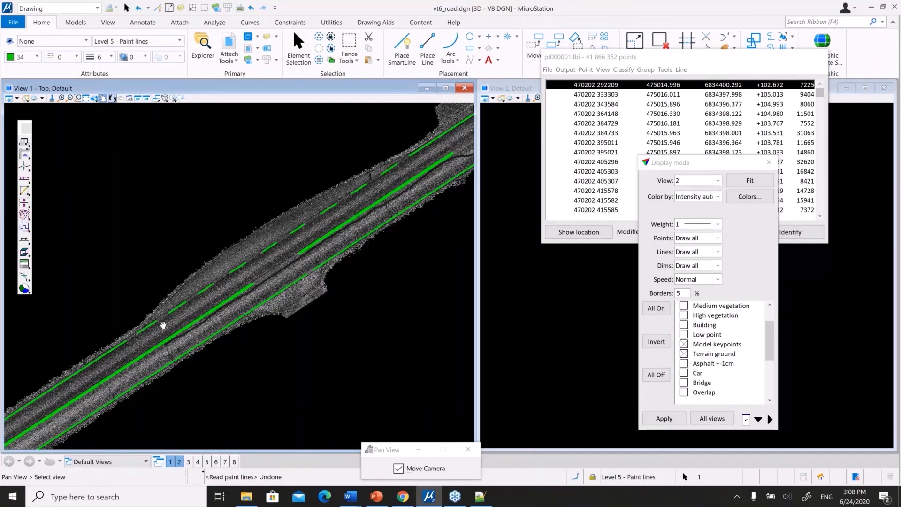
{"action": "scroll", "coordinate": [164, 325], "scroll_direction": "up", "scroll_amount": 2}
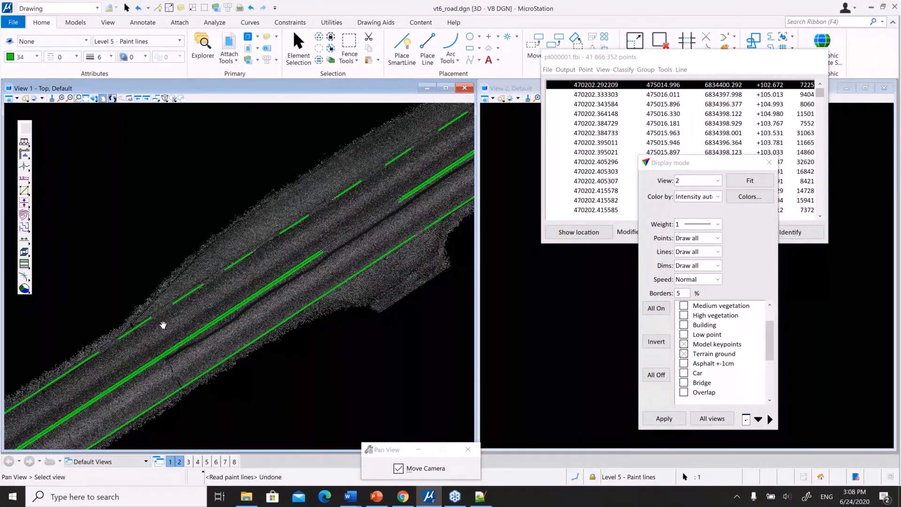
{"action": "left_click_drag", "start_coordinate": [163, 325], "coordinate": [255, 280]}
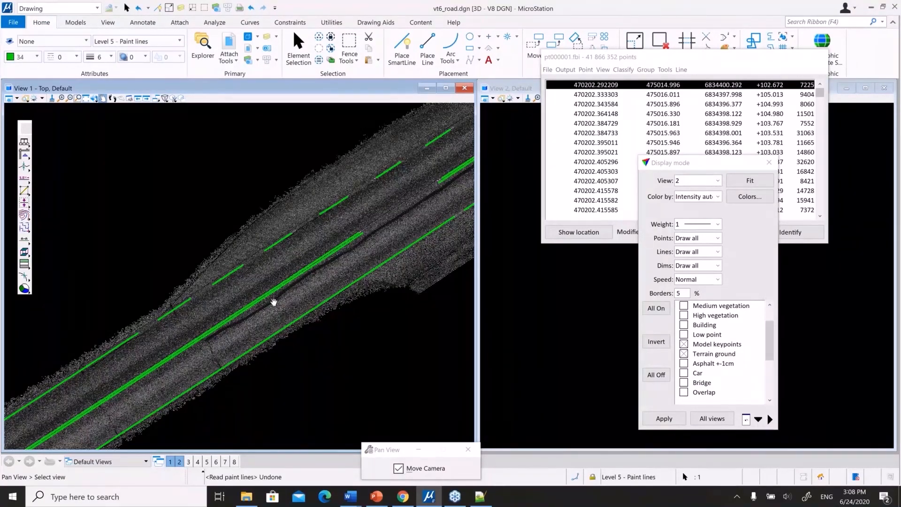
{"action": "scroll", "coordinate": [274, 302], "scroll_direction": "down", "scroll_amount": 2}
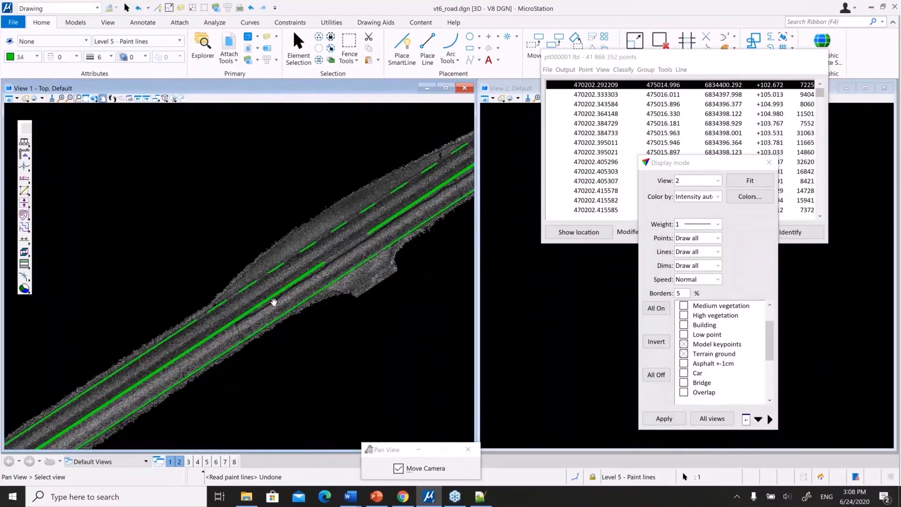
{"action": "scroll", "coordinate": [274, 301], "scroll_direction": "down", "scroll_amount": 2}
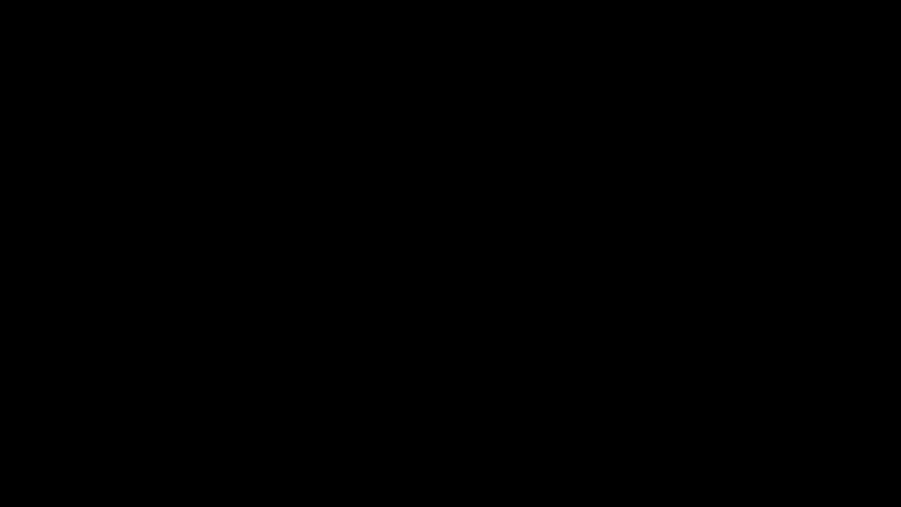